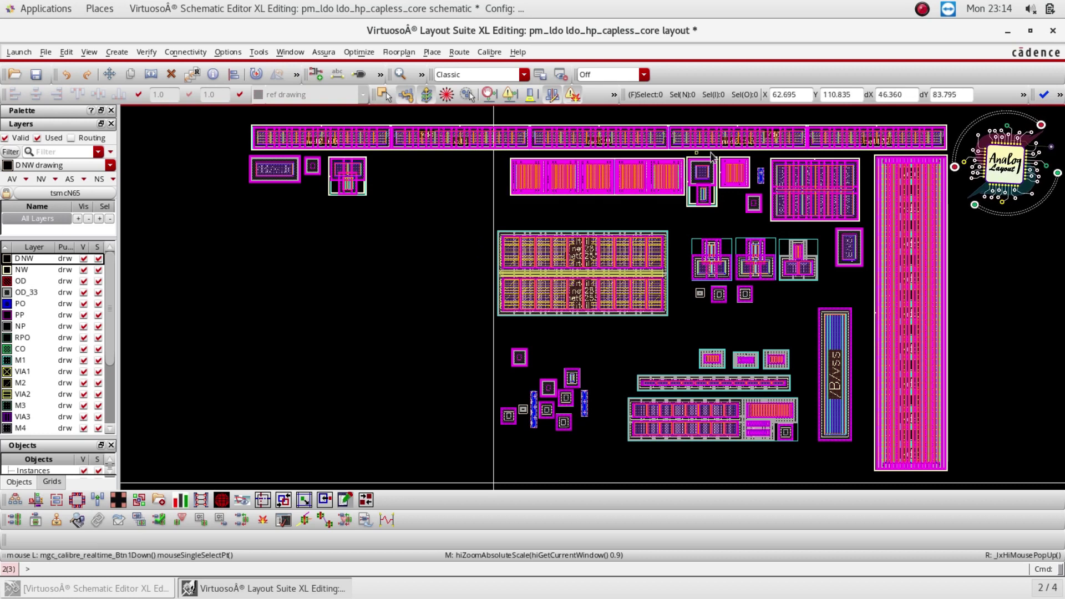
# - Select the top guard-ringed row group, then deselect it to clear the way for the second row
pyautogui.scroll(2, 574, 256)
pyautogui.click(575, 256)
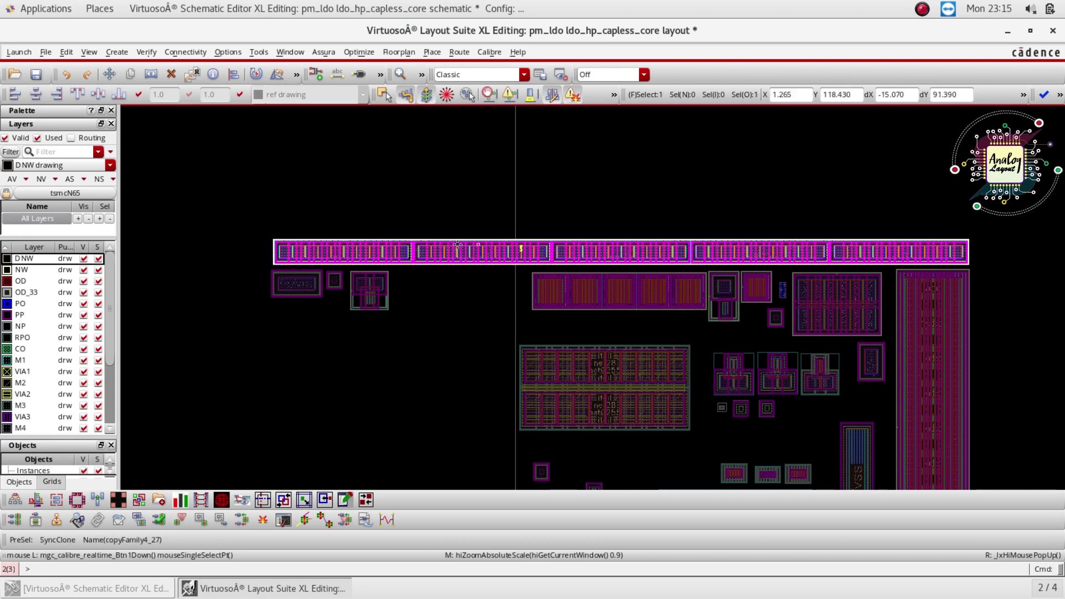
pyautogui.keyDown('ctrl'); pyautogui.scroll(-2, 638, 265); pyautogui.keyUp('ctrl')
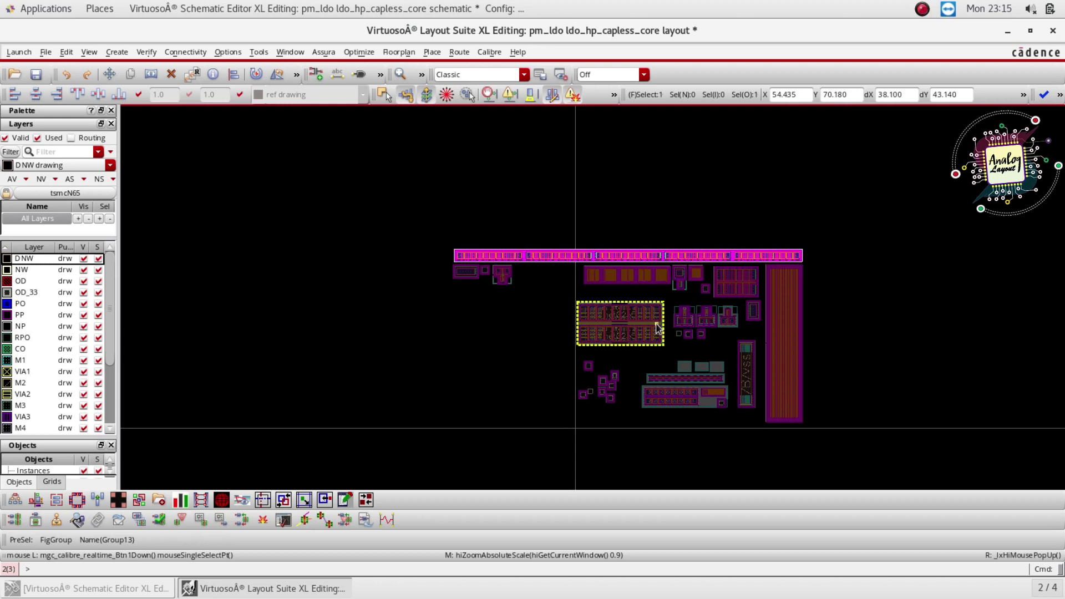
pyautogui.keyDown('ctrl'); pyautogui.scroll(2, 655, 325); pyautogui.keyUp('ctrl')
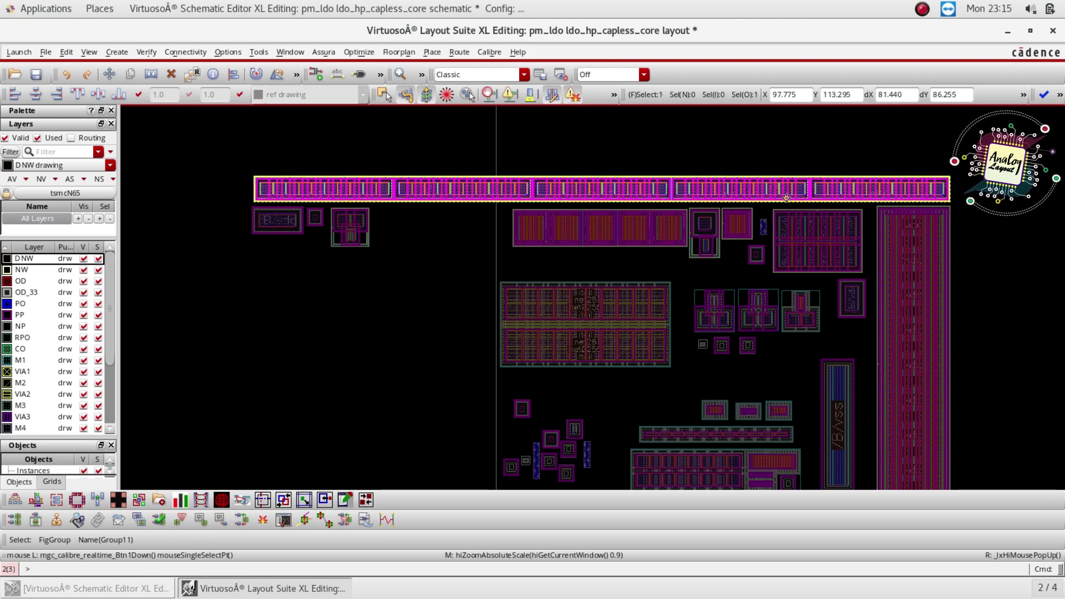
pyautogui.keyDown('ctrl'); pyautogui.scroll(-2, 603, 197); pyautogui.keyUp('ctrl')
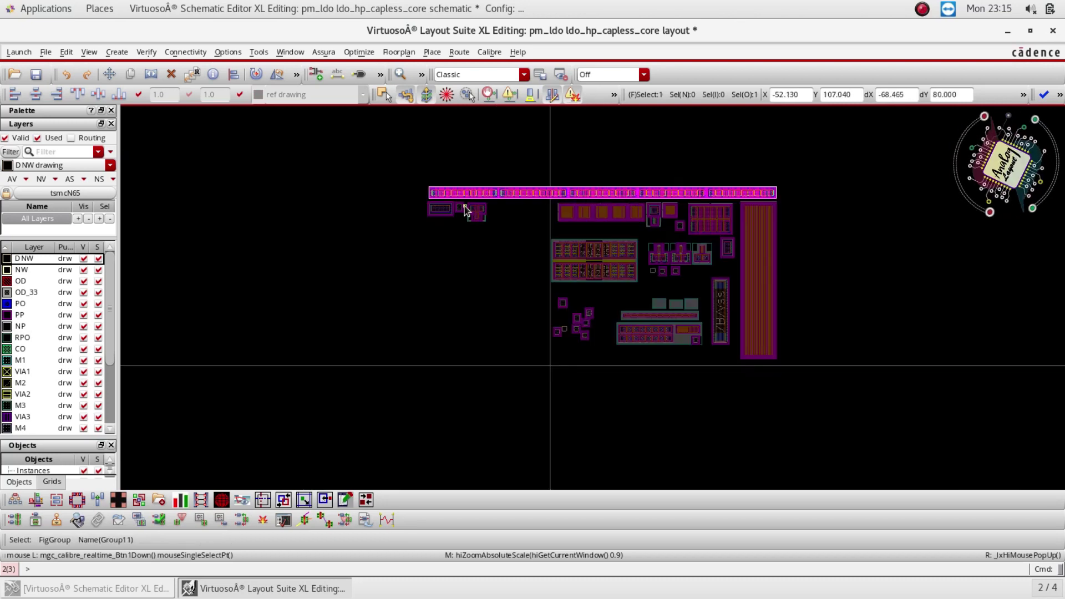
pyautogui.keyDown('ctrl'); pyautogui.scroll(2, 452, 212); pyautogui.keyUp('ctrl')
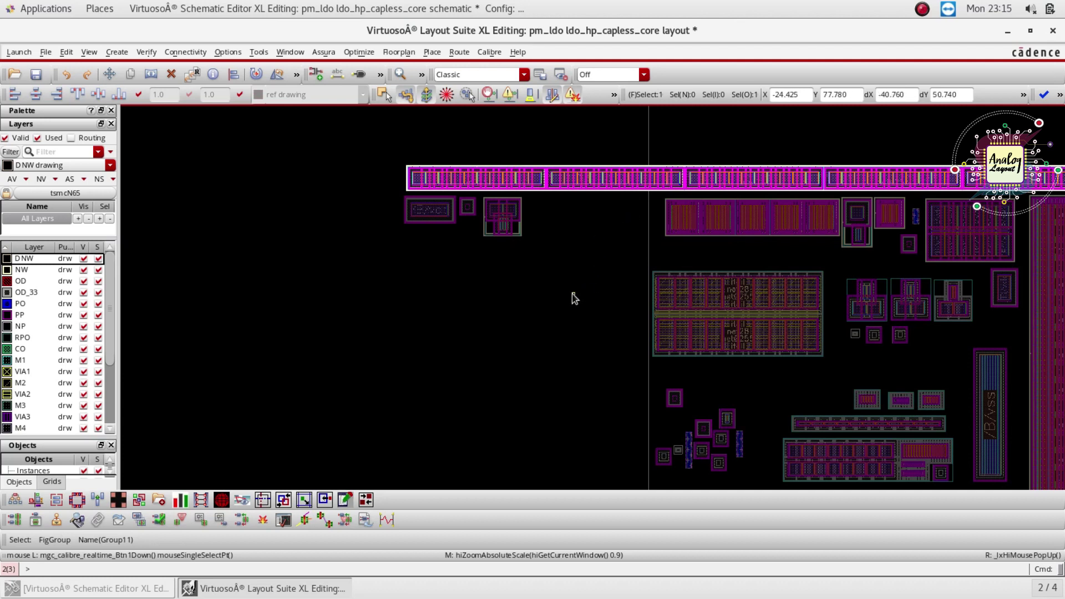
pyautogui.keyDown('ctrl'); pyautogui.scroll(-1, 574, 298); pyautogui.keyUp('ctrl')
pyautogui.click(875, 346)
pyautogui.keyDown('ctrl'); pyautogui.scroll(1, 738, 254); pyautogui.keyUp('ctrl')
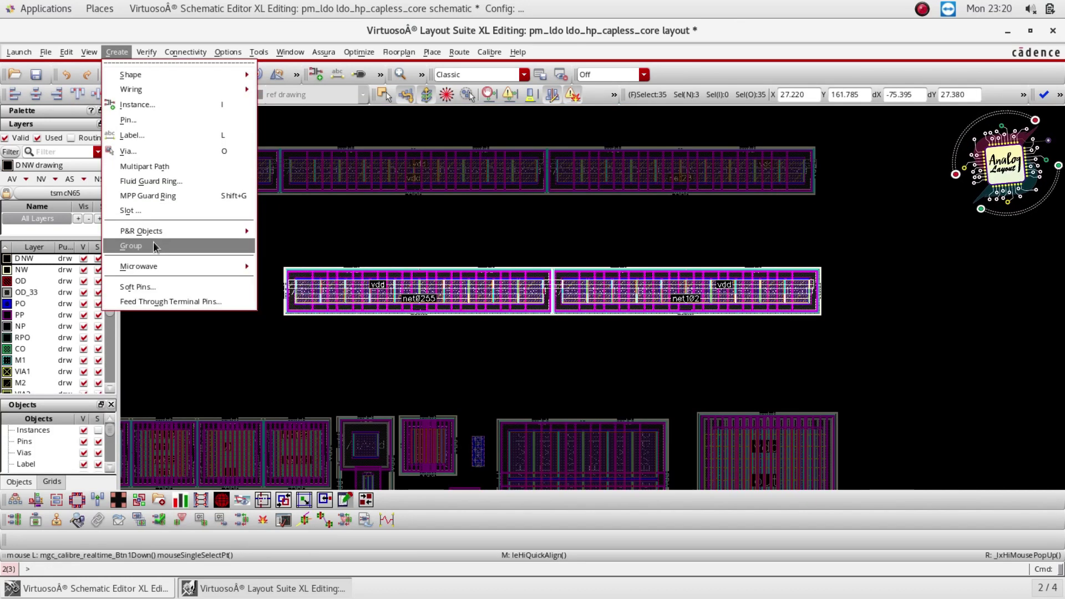
# - Combine the selected second-row devices into a group and select it
pyautogui.click(153, 246)
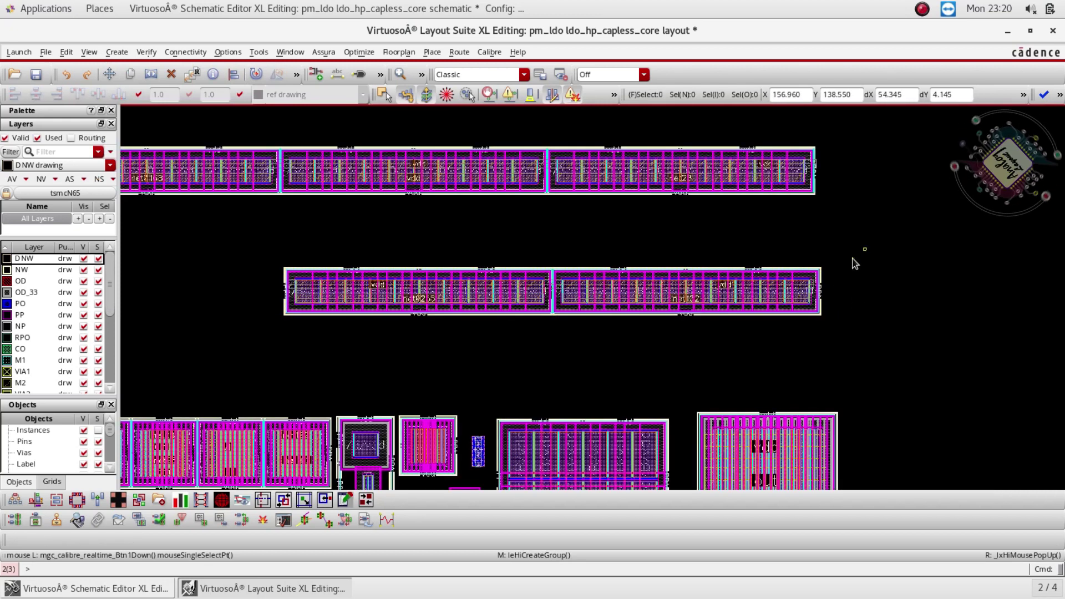
pyautogui.moveTo(853, 258); pyautogui.dragTo(261, 351)
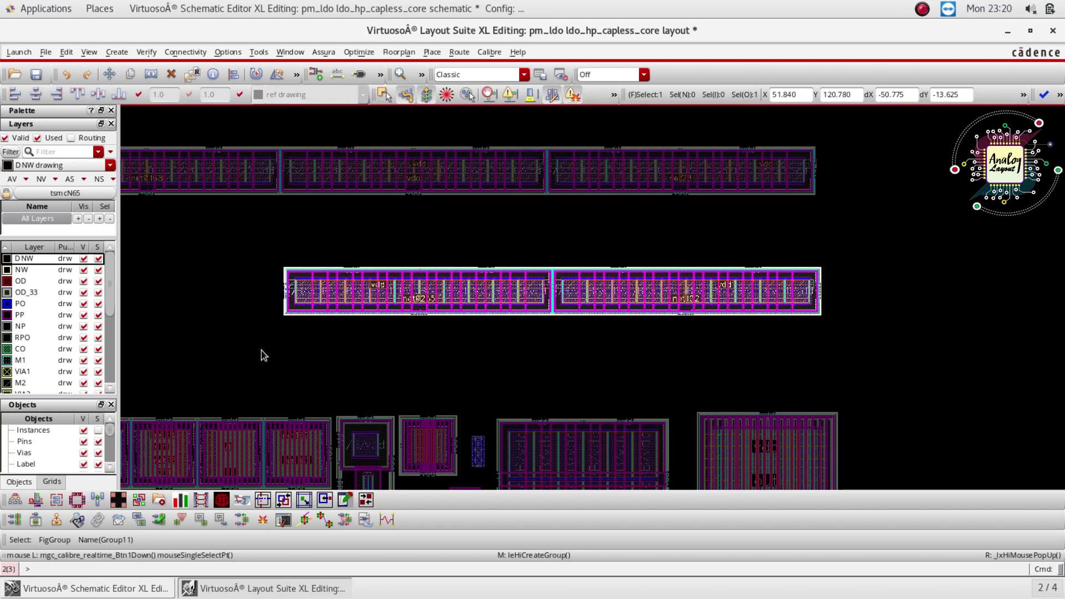
pyautogui.keyDown('ctrl'); pyautogui.scroll(-2, 971, 355); pyautogui.keyUp('ctrl')
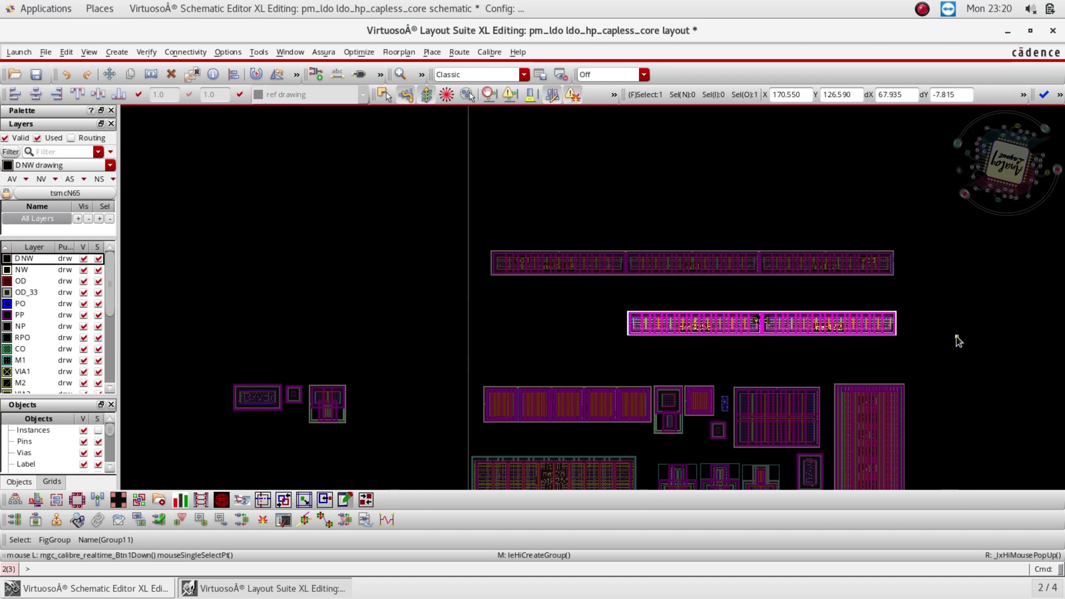
# - Quick-align the group's top edge to the top row's guard-ring edge
pyautogui.press('a')
pyautogui.keyDown('ctrl'); pyautogui.scroll(3, 823, 325); pyautogui.keyUp('ctrl')
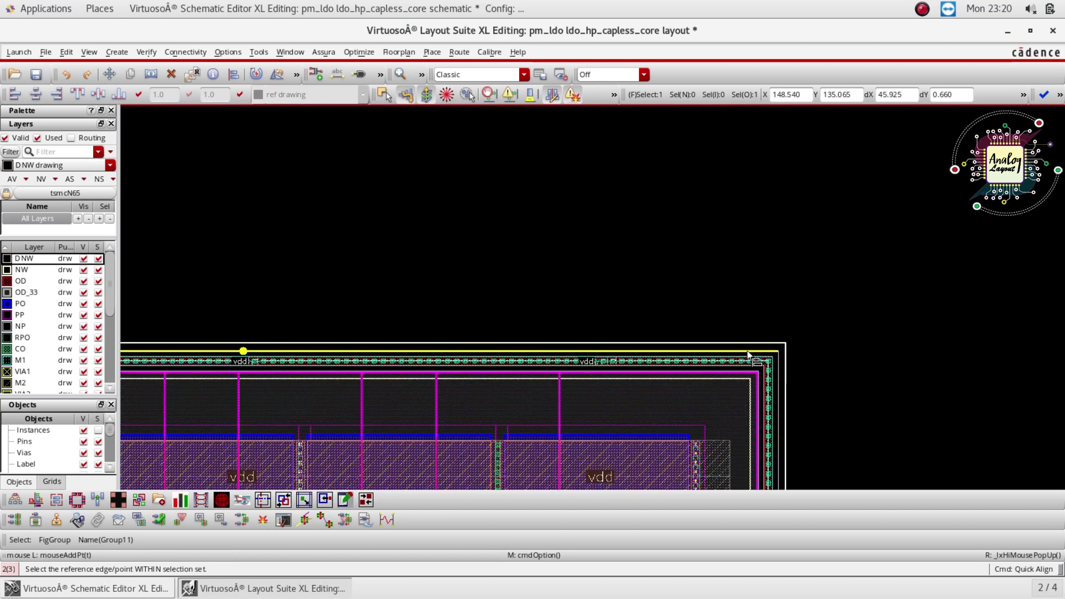
pyautogui.click(782, 358)
pyautogui.keyDown('ctrl'); pyautogui.scroll(-3, 851, 325); pyautogui.keyUp('ctrl')
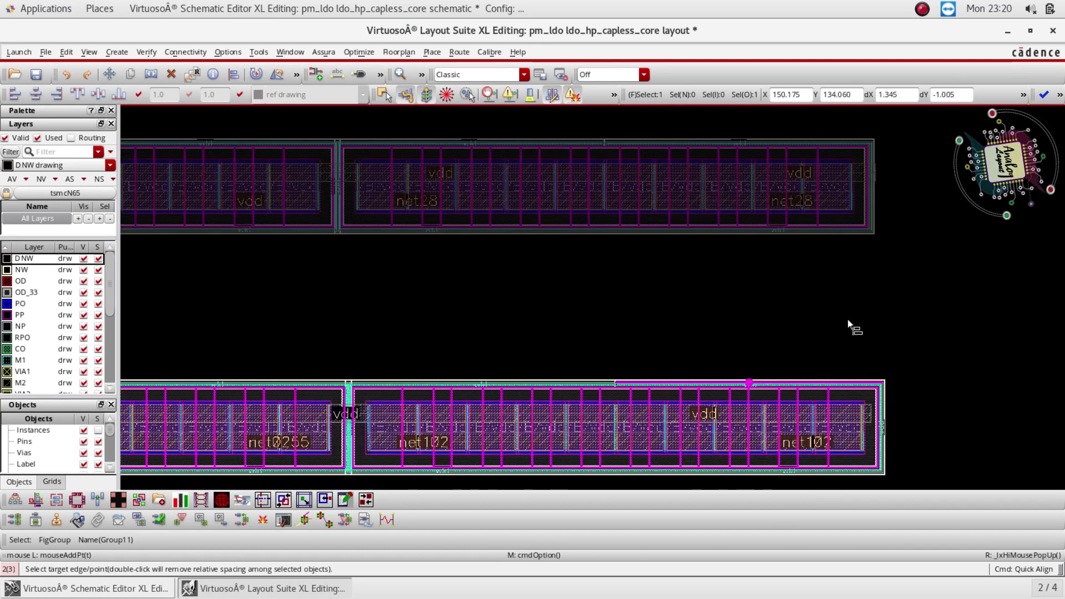
pyautogui.keyDown('ctrl'); pyautogui.scroll(3, 851, 211); pyautogui.keyUp('ctrl')
pyautogui.keyDown('ctrl'); pyautogui.scroll(3, 939, 297); pyautogui.keyUp('ctrl')
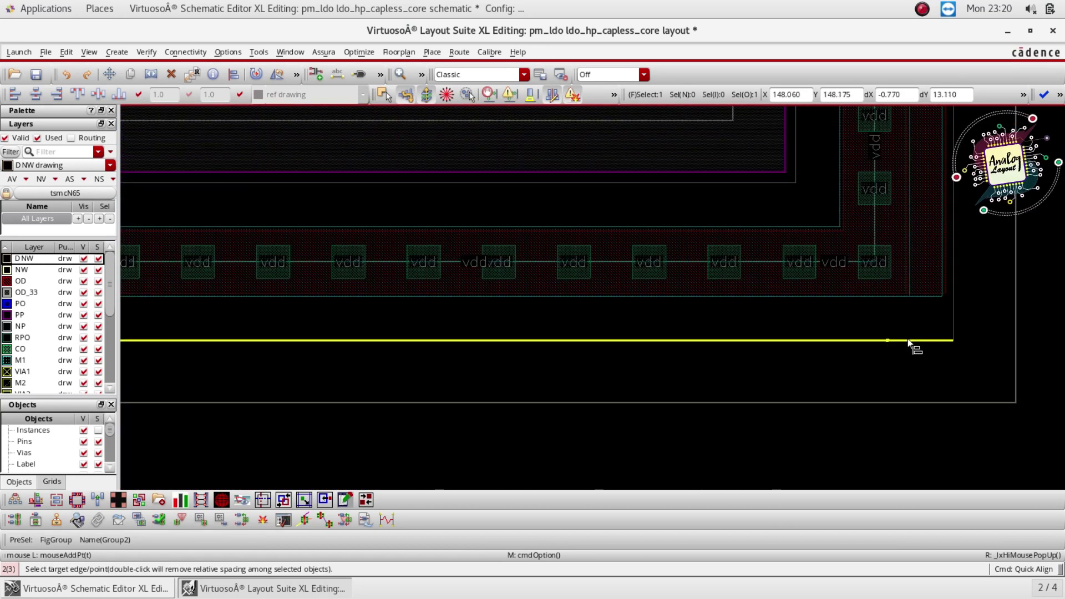
pyautogui.click(921, 344)
pyautogui.keyDown('ctrl'); pyautogui.scroll(-3, 869, 339); pyautogui.keyUp('ctrl')
# - Quick-align the group's side edge flush with the matching guard-ring edge
pyautogui.press('a')
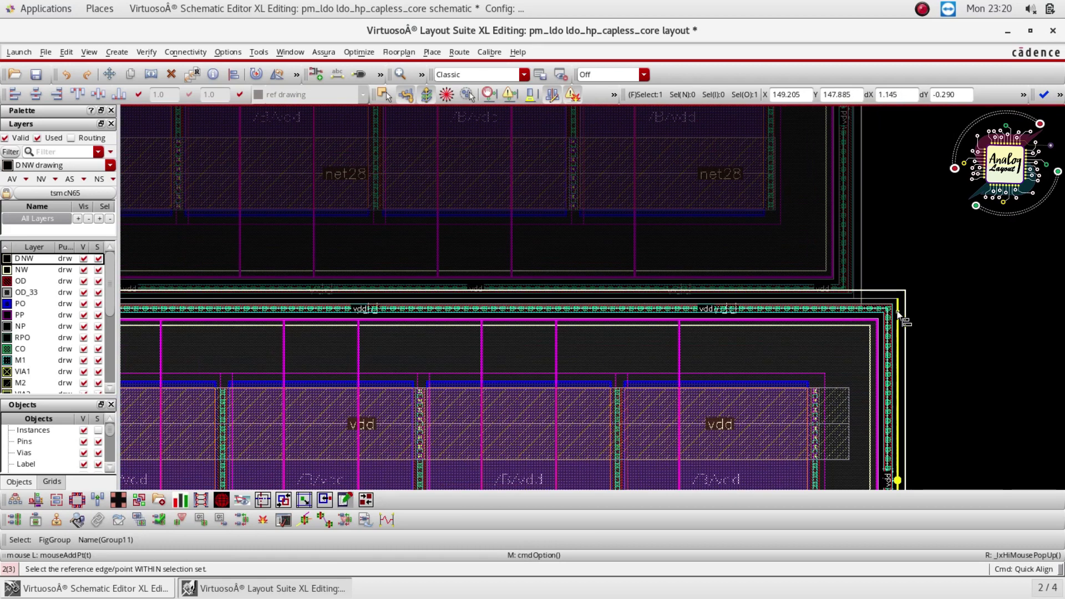
pyautogui.click(898, 313)
pyautogui.keyDown('ctrl'); pyautogui.scroll(3, 851, 297); pyautogui.keyUp('ctrl')
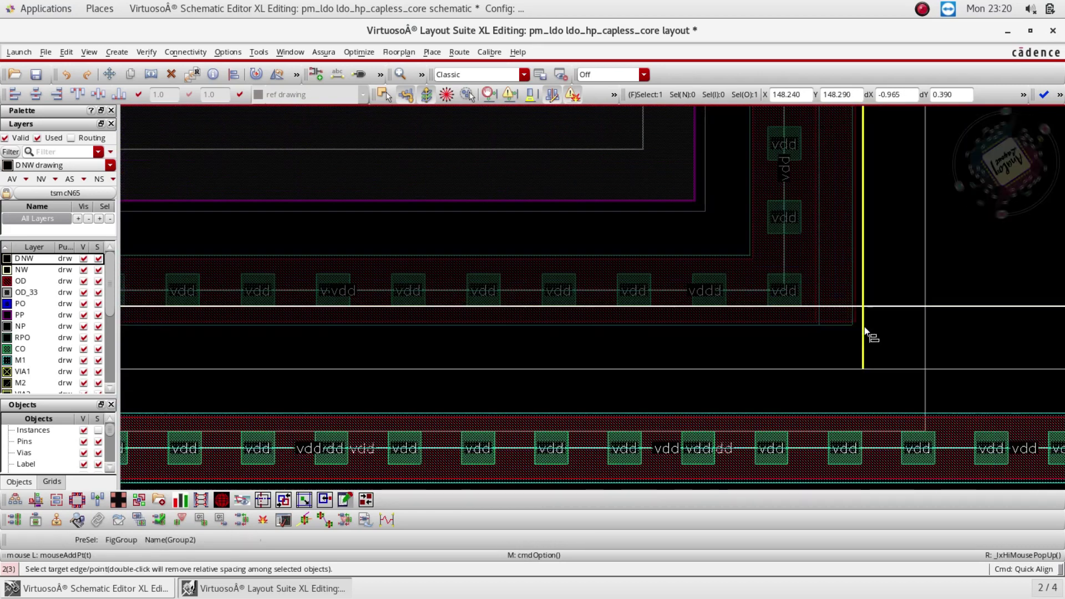
pyautogui.click(854, 291)
pyautogui.keyDown('ctrl'); pyautogui.scroll(-3, 970, 324); pyautogui.keyUp('ctrl')
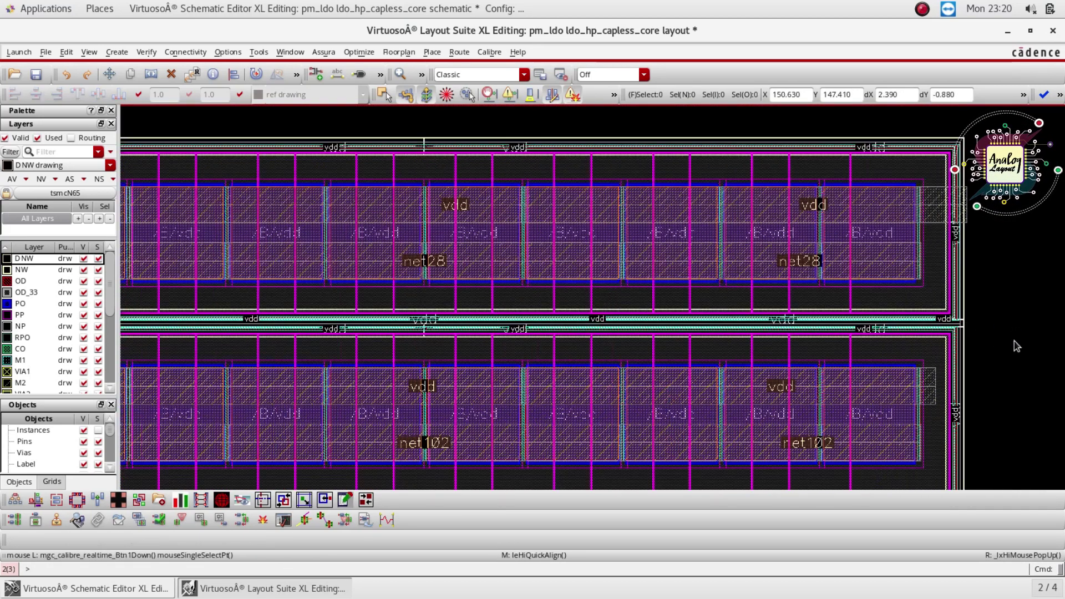
pyautogui.keyDown('ctrl'); pyautogui.scroll(-2, 1014, 317); pyautogui.keyUp('ctrl')
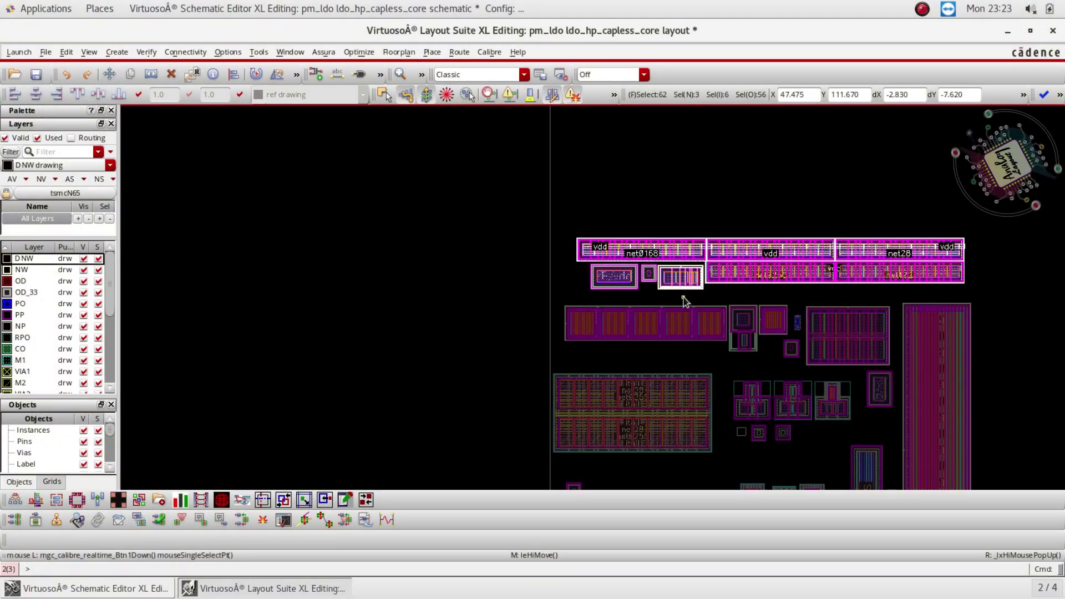
# - Move the small guard-ringed cell just left of the second device row
pyautogui.keyDown('ctrl'); pyautogui.scroll(2, 684, 301); pyautogui.keyUp('ctrl')
pyautogui.press('m')
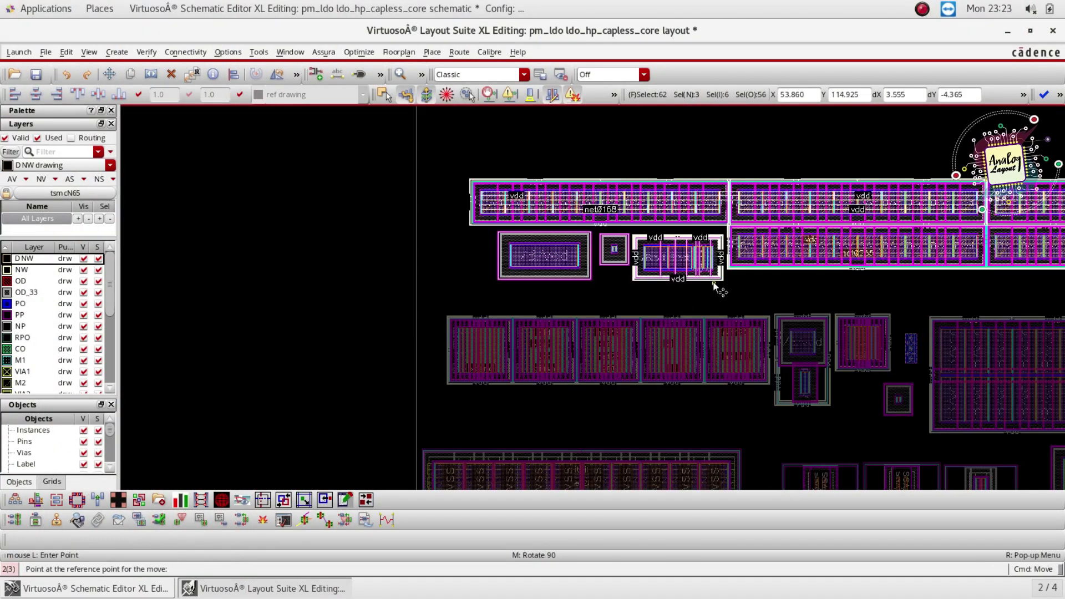
pyautogui.click(715, 289)
pyautogui.keyDown('ctrl'); pyautogui.scroll(5, 716, 306); pyautogui.keyUp('ctrl')
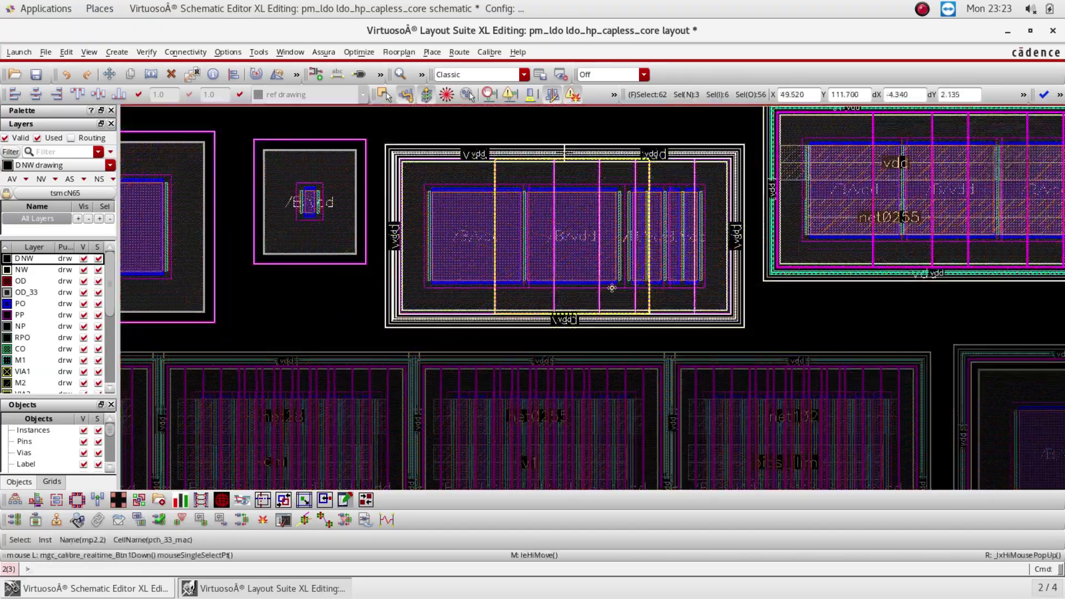
pyautogui.press('f')
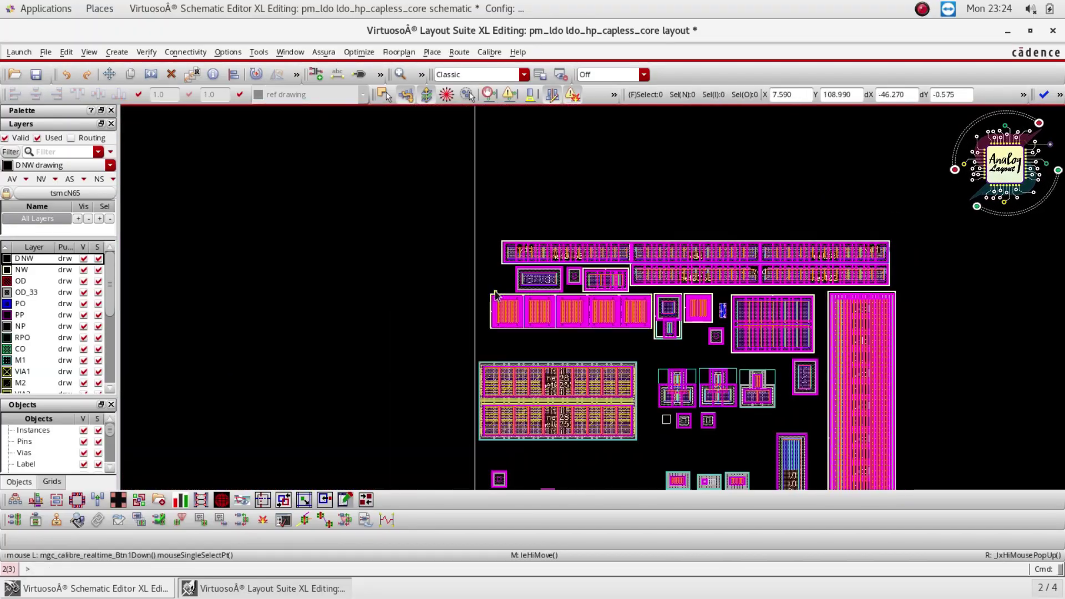
pyautogui.keyDown('ctrl'); pyautogui.scroll(-2, 596, 225); pyautogui.keyUp('ctrl')
# - Box-select the whole layout, then clear the selection to review the placement
pyautogui.moveTo(789, 202); pyautogui.dragTo(521, 415)
pyautogui.click(580, 407)
pyautogui.keyDown('ctrl'); pyautogui.scroll(4, 581, 408); pyautogui.keyUp('ctrl')
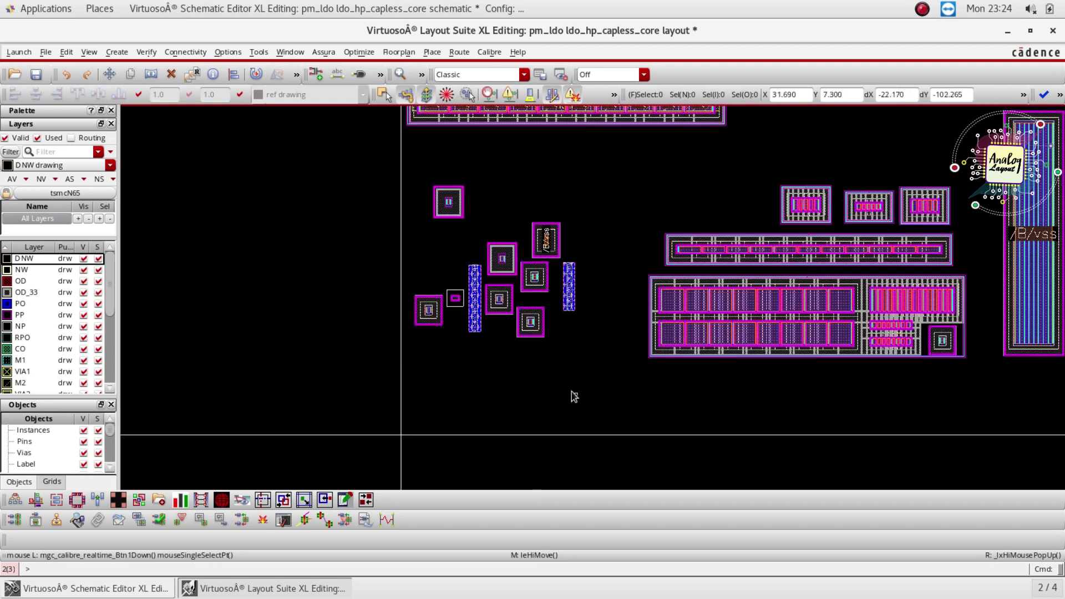
pyautogui.keyDown('ctrl'); pyautogui.scroll(-4, 528, 392); pyautogui.keyUp('ctrl')
pyautogui.keyDown('ctrl'); pyautogui.scroll(4, 556, 352); pyautogui.keyUp('ctrl')
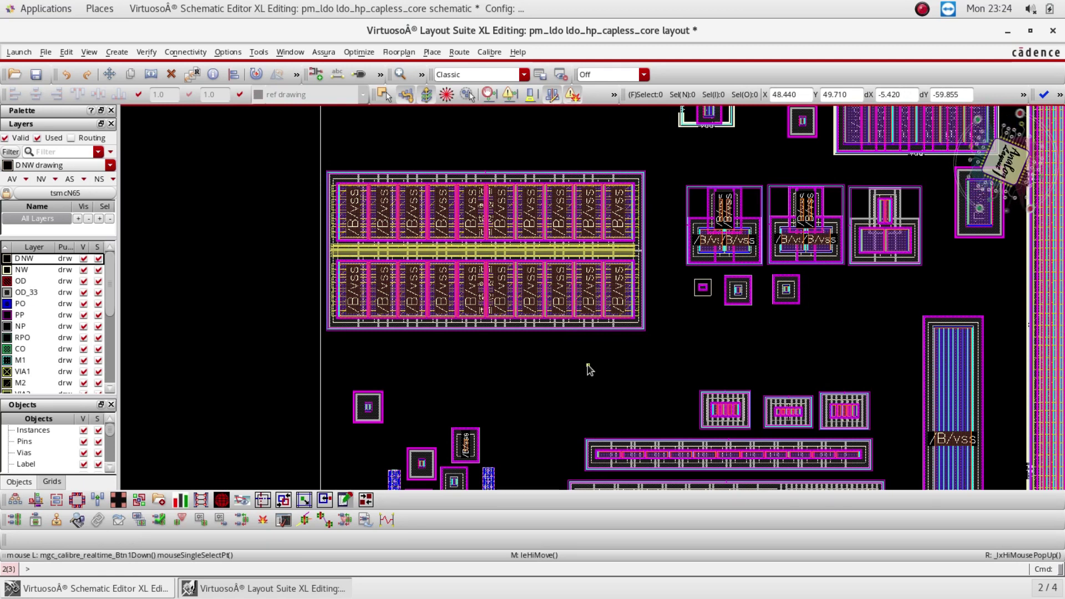
pyautogui.keyDown('ctrl'); pyautogui.scroll(-2, 543, 350); pyautogui.keyUp('ctrl')
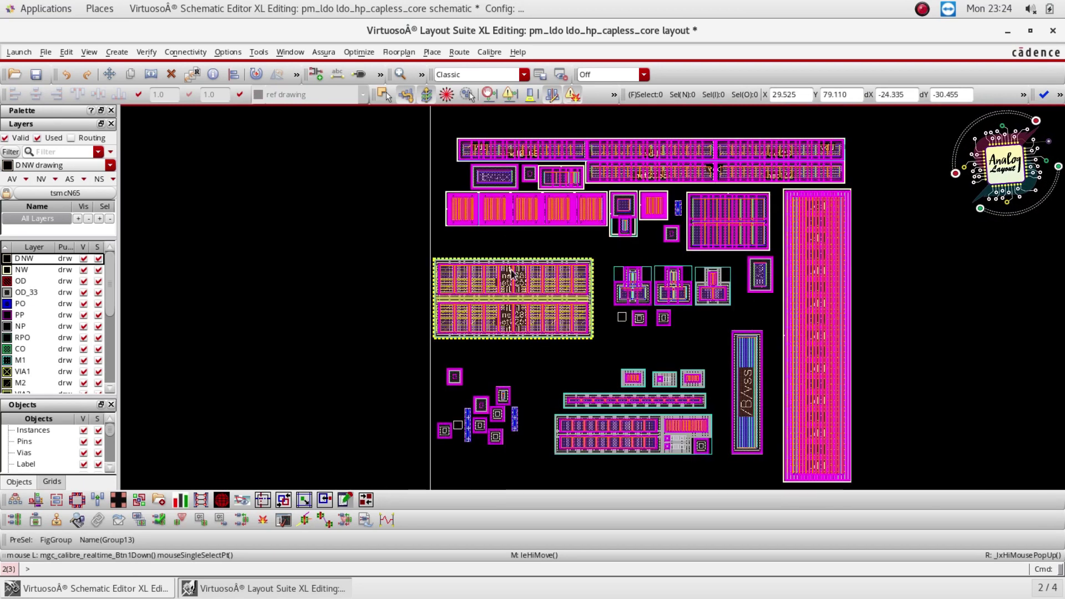
# - Box-select the small transistors at lower left, then clear the selection
pyautogui.keyDown('ctrl'); pyautogui.scroll(2, 523, 242); pyautogui.keyUp('ctrl')
pyautogui.keyDown('ctrl'); pyautogui.scroll(-2, 523, 242); pyautogui.keyUp('ctrl')
pyautogui.keyDown('ctrl'); pyautogui.scroll(-2, 528, 383); pyautogui.keyUp('ctrl')
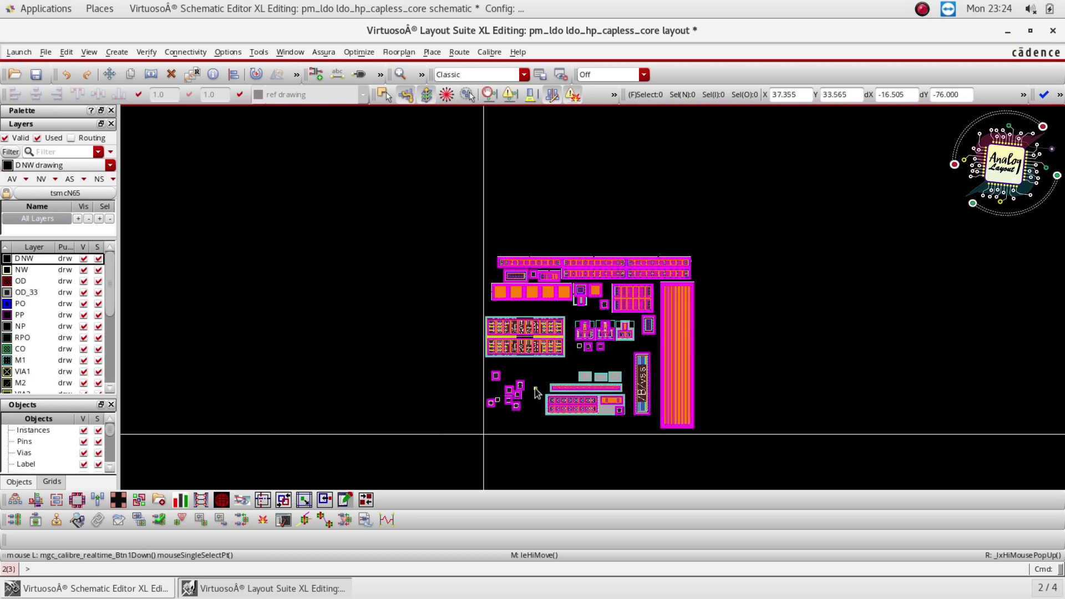
pyautogui.keyDown('ctrl'); pyautogui.scroll(4, 523, 353); pyautogui.keyUp('ctrl')
pyautogui.keyDown('ctrl'); pyautogui.scroll(-2, 529, 325); pyautogui.keyUp('ctrl')
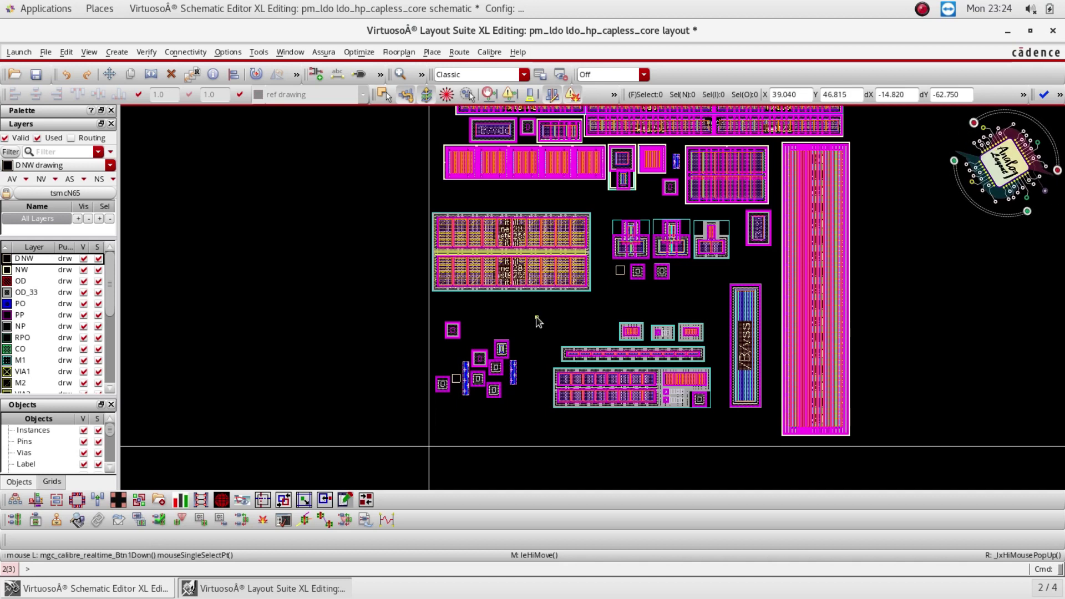
pyautogui.keyDown('ctrl'); pyautogui.scroll(-2, 609, 310); pyautogui.keyUp('ctrl')
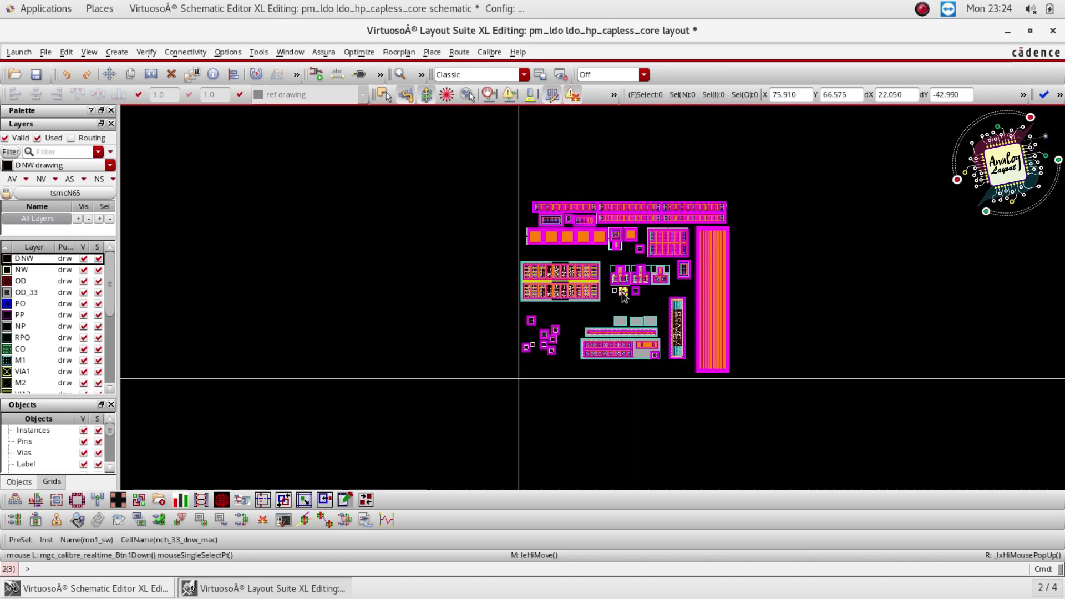
pyautogui.keyDown('ctrl'); pyautogui.scroll(2, 619, 308); pyautogui.keyUp('ctrl')
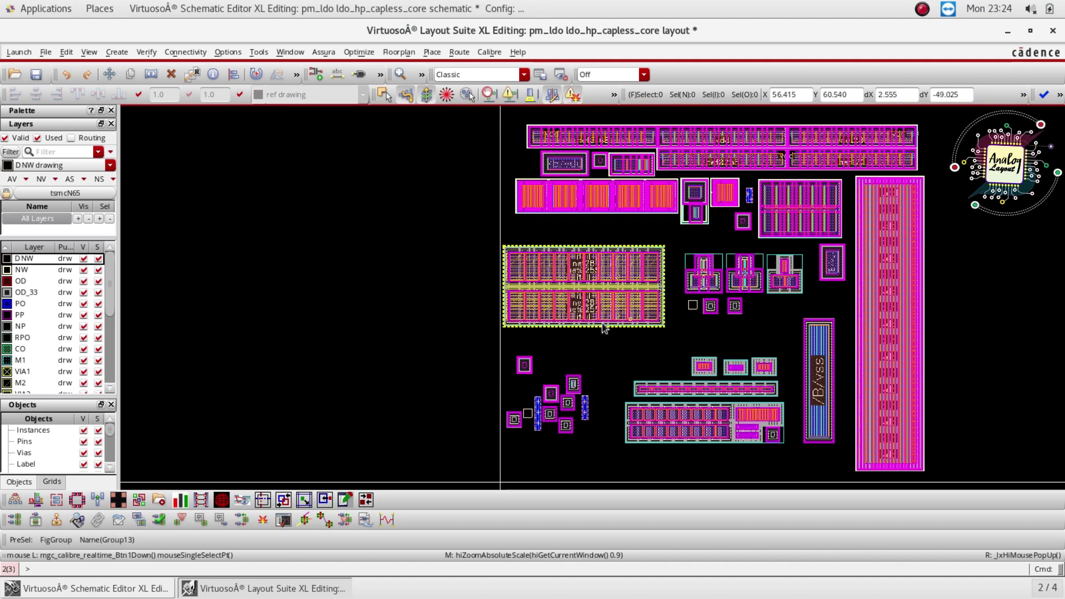
pyautogui.keyDown('ctrl'); pyautogui.scroll(-4, 693, 288); pyautogui.keyUp('ctrl')
pyautogui.moveTo(673, 226); pyautogui.dragTo(350, 416)
pyautogui.keyDown('ctrl'); pyautogui.scroll(6, 615, 327); pyautogui.keyUp('ctrl')
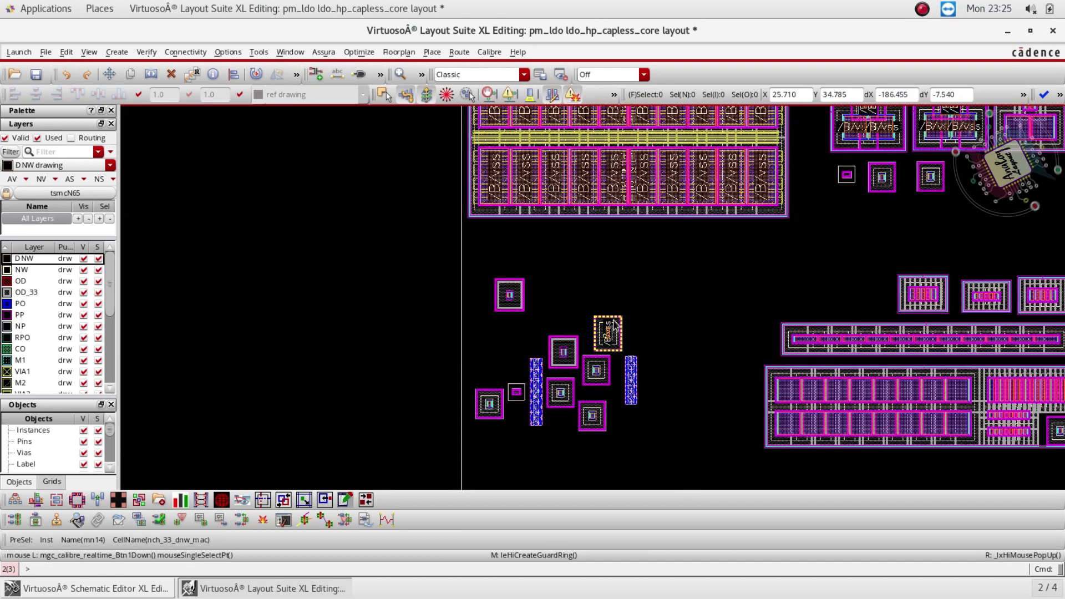
pyautogui.moveTo(691, 262); pyautogui.dragTo(434, 470)
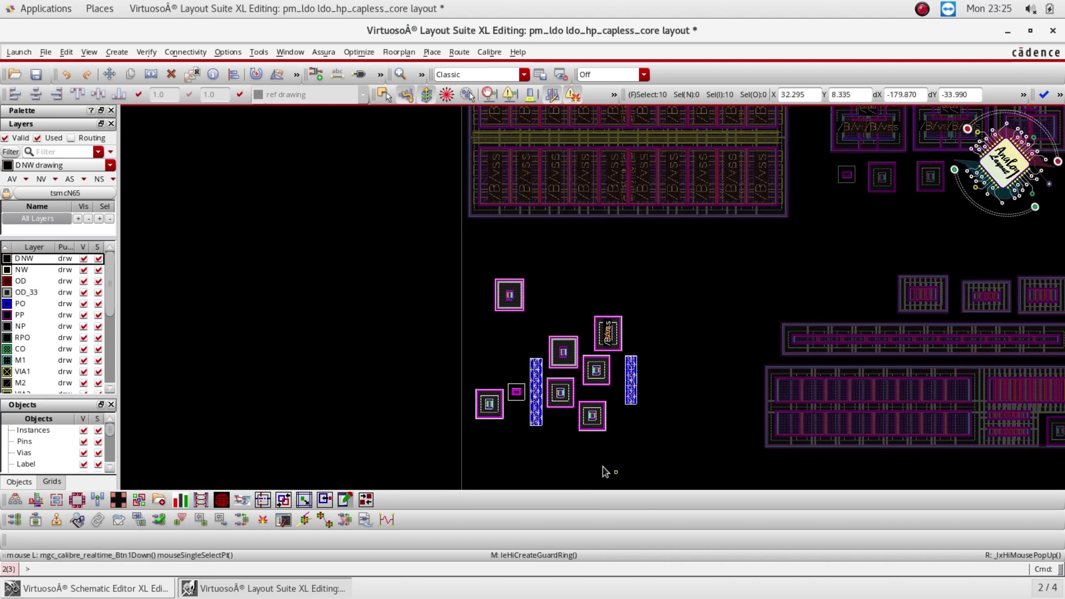
pyautogui.click(668, 436)
pyautogui.keyDown('ctrl'); pyautogui.scroll(-2, 577, 363); pyautogui.keyUp('ctrl')
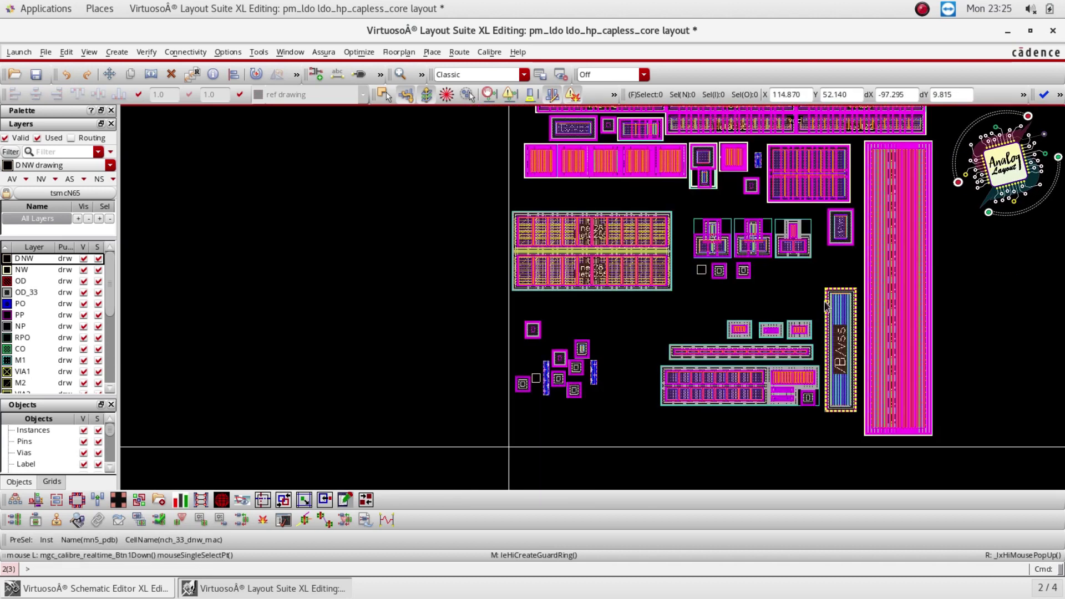
pyautogui.keyDown('ctrl'); pyautogui.scroll(2, 813, 305); pyautogui.keyUp('ctrl')
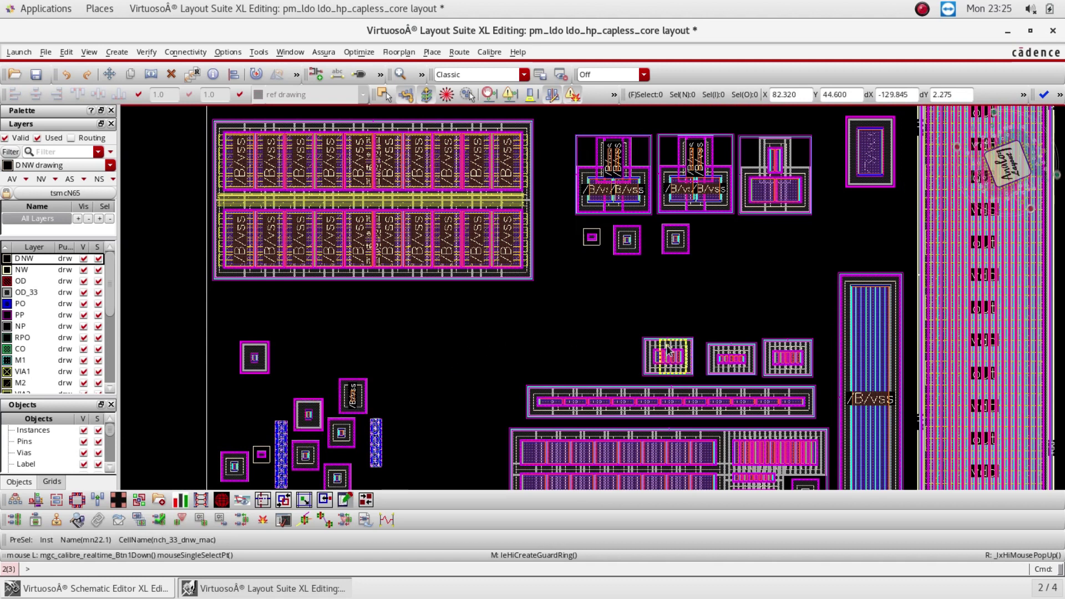
pyautogui.keyDown('ctrl'); pyautogui.scroll(-2, 667, 350); pyautogui.keyUp('ctrl')
pyautogui.keyDown('ctrl'); pyautogui.scroll(2, 569, 232); pyautogui.keyUp('ctrl')
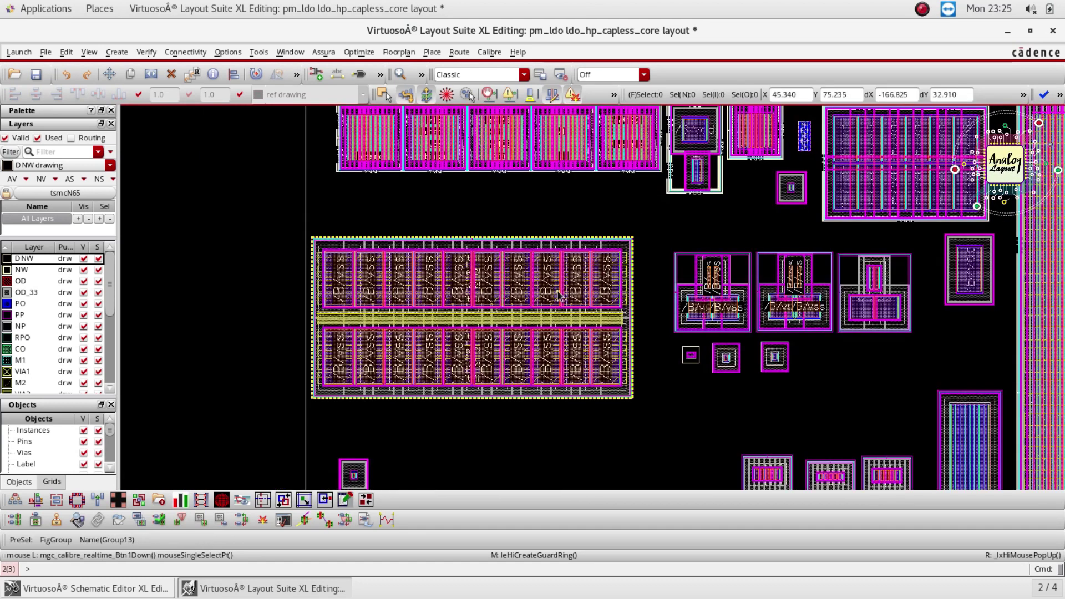
# - Move the MOS array group Group13 to its new spot beneath the top rows
pyautogui.click(560, 296)
pyautogui.press('m')
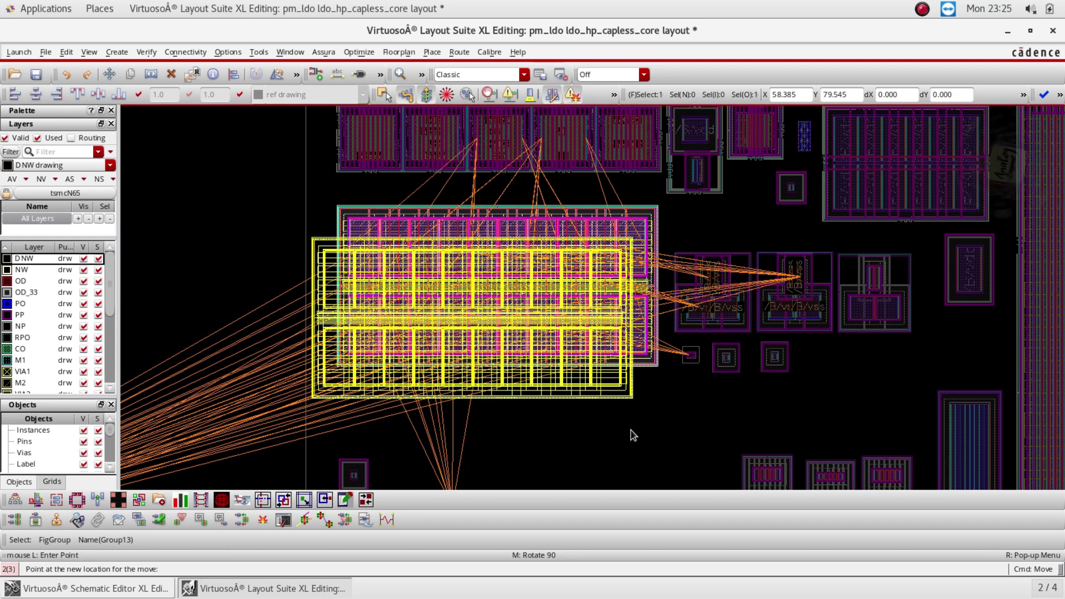
pyautogui.click(631, 430)
pyautogui.keyDown('ctrl'); pyautogui.scroll(-2, 727, 352); pyautogui.keyUp('ctrl')
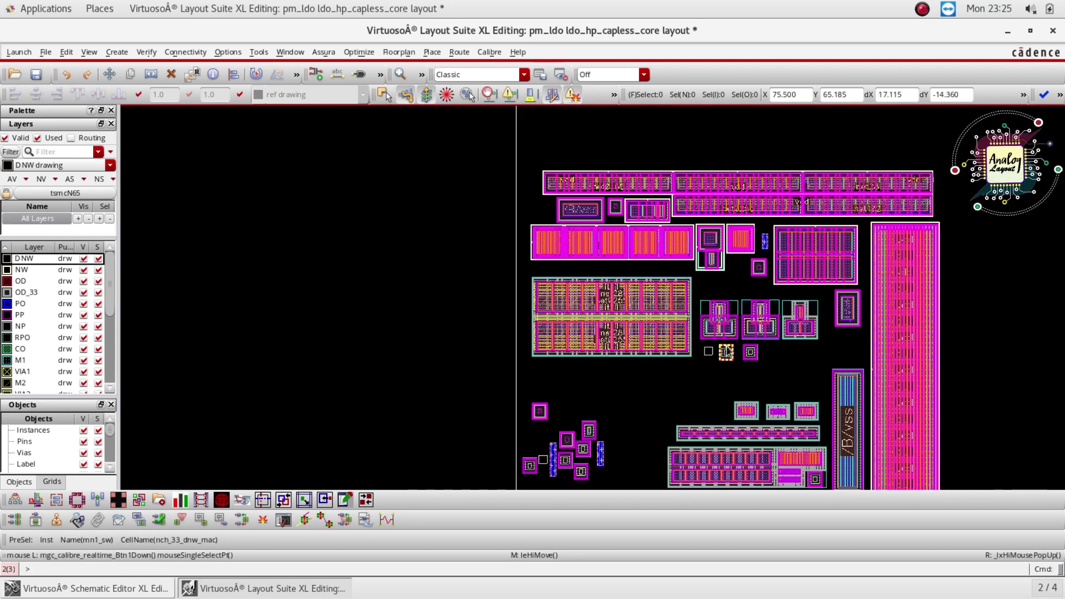
pyautogui.keyDown('ctrl'); pyautogui.scroll(-2, 666, 186); pyautogui.keyUp('ctrl')
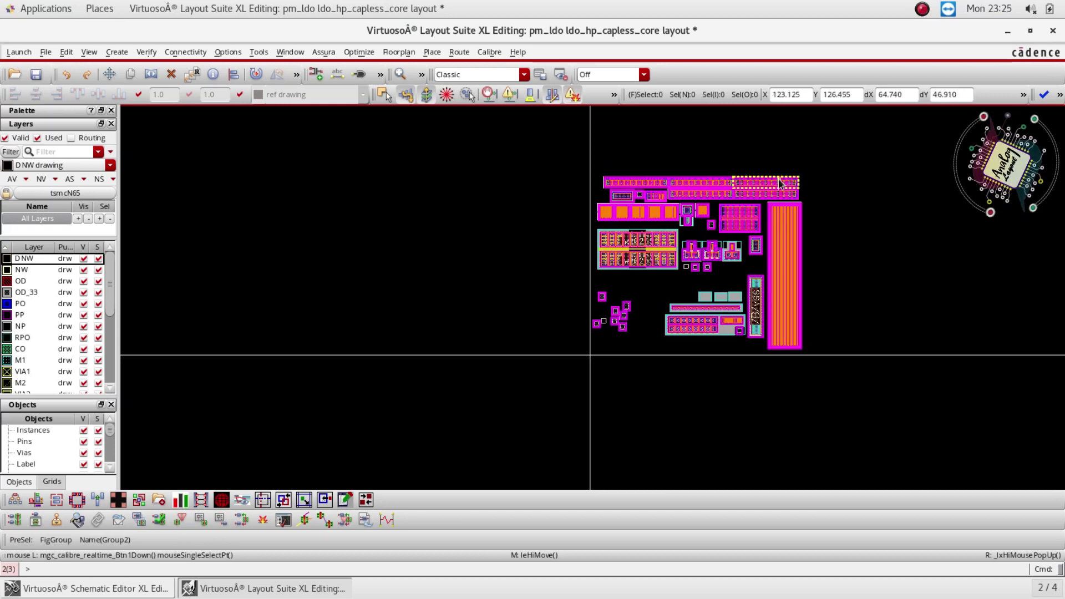
pyautogui.click(646, 275)
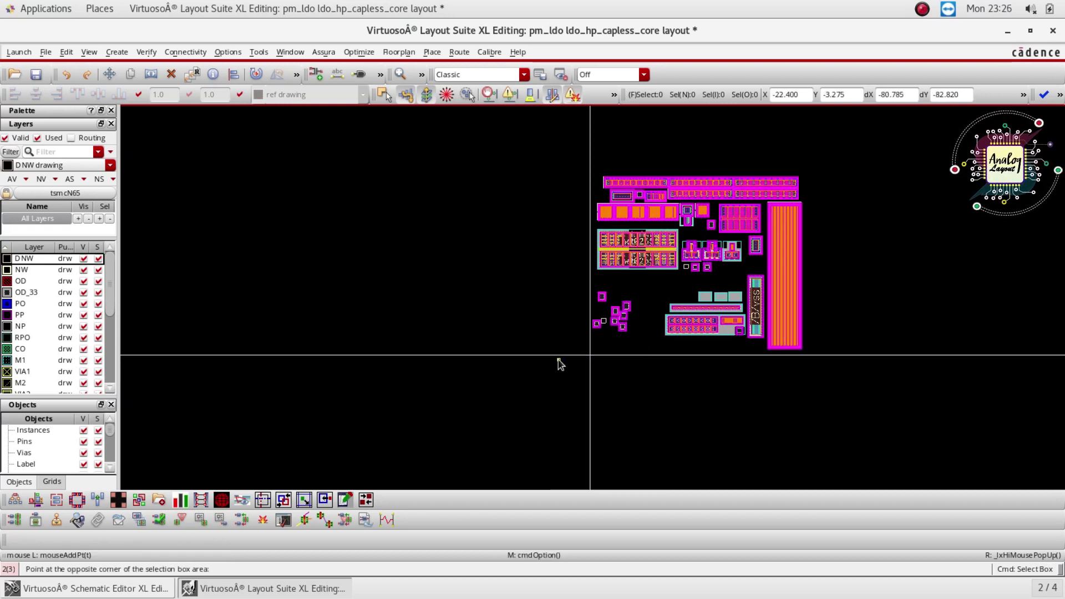
# - Move the ten small devices further left and fit the layout in view
pyautogui.click(558, 360)
pyautogui.press('m')
pyautogui.click(614, 325)
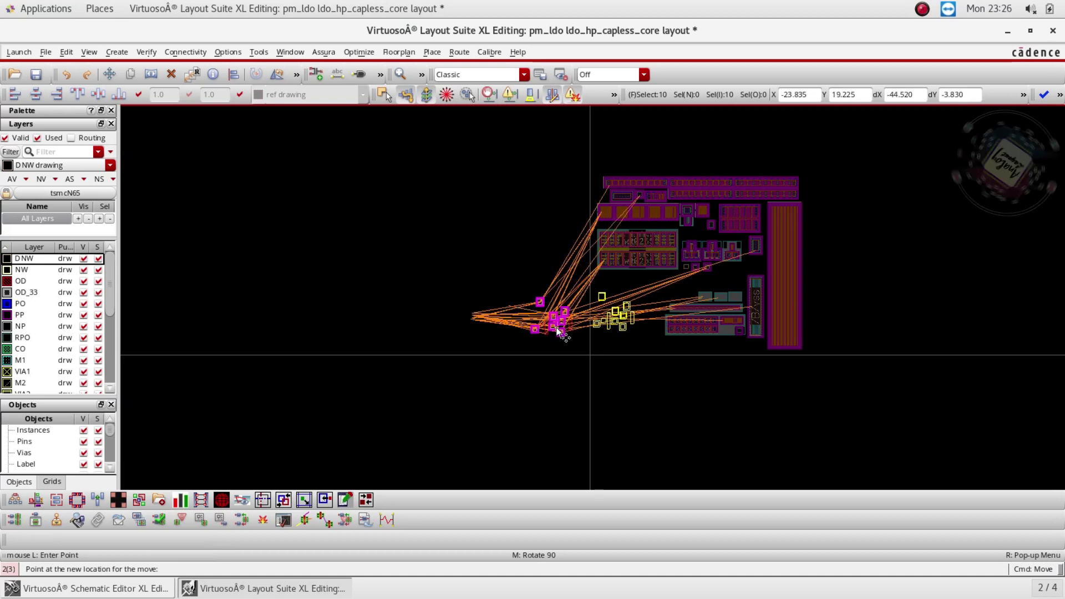
pyautogui.click(558, 331)
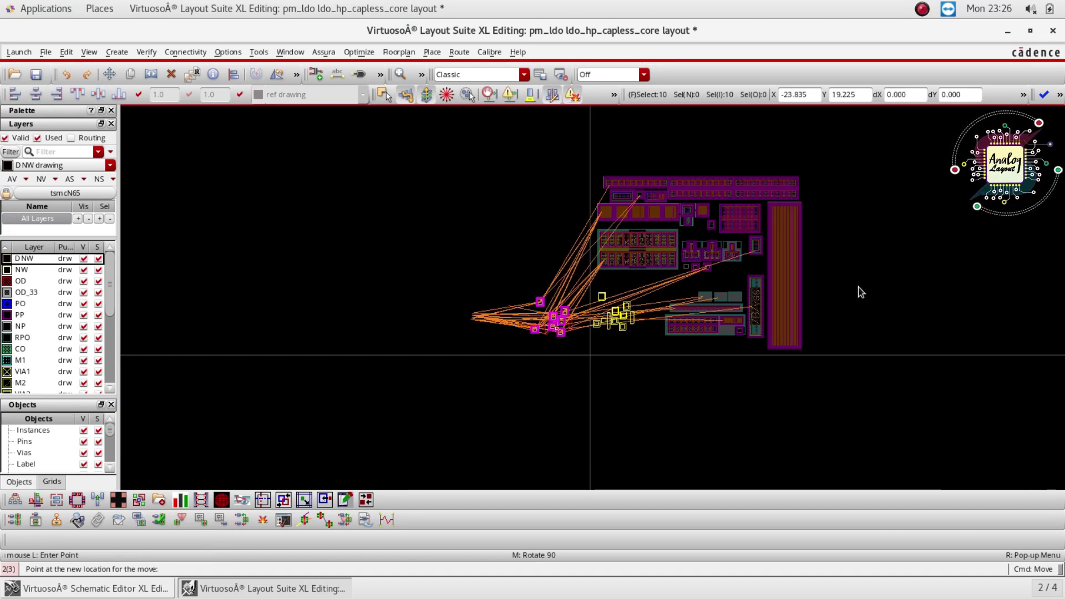
pyautogui.press('Escape')
pyautogui.press('f')
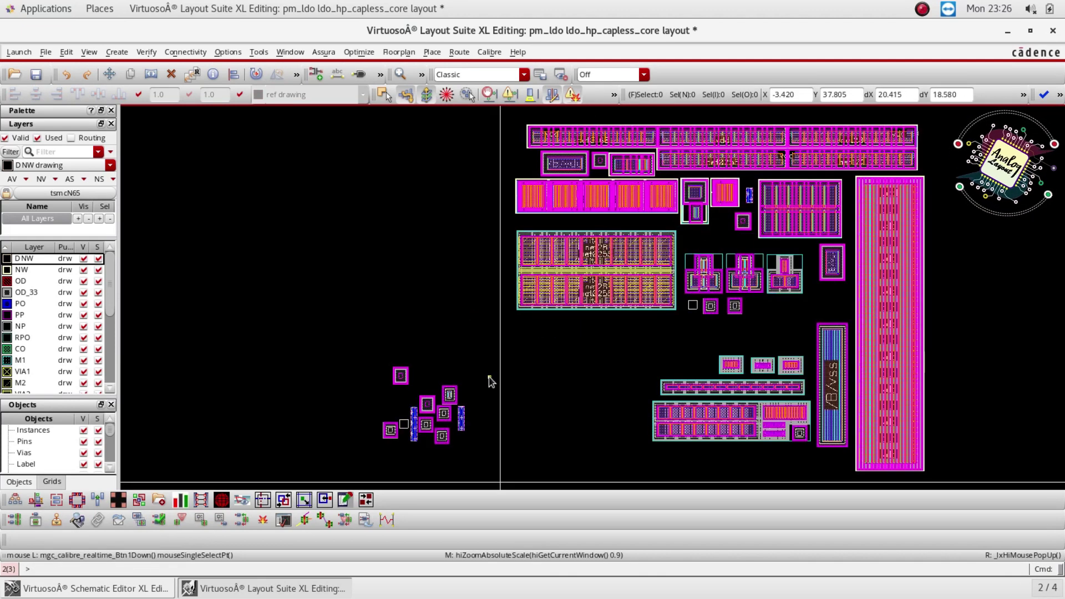
# - Box around the main layout block, cancel the selection, and refit the view
pyautogui.click(525, 333)
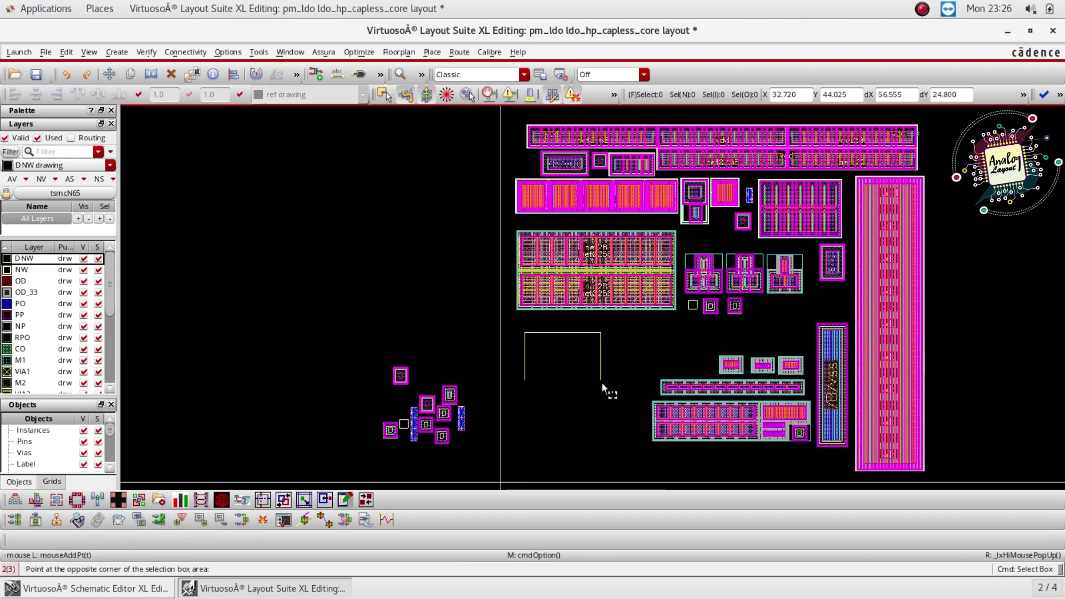
pyautogui.click(641, 461)
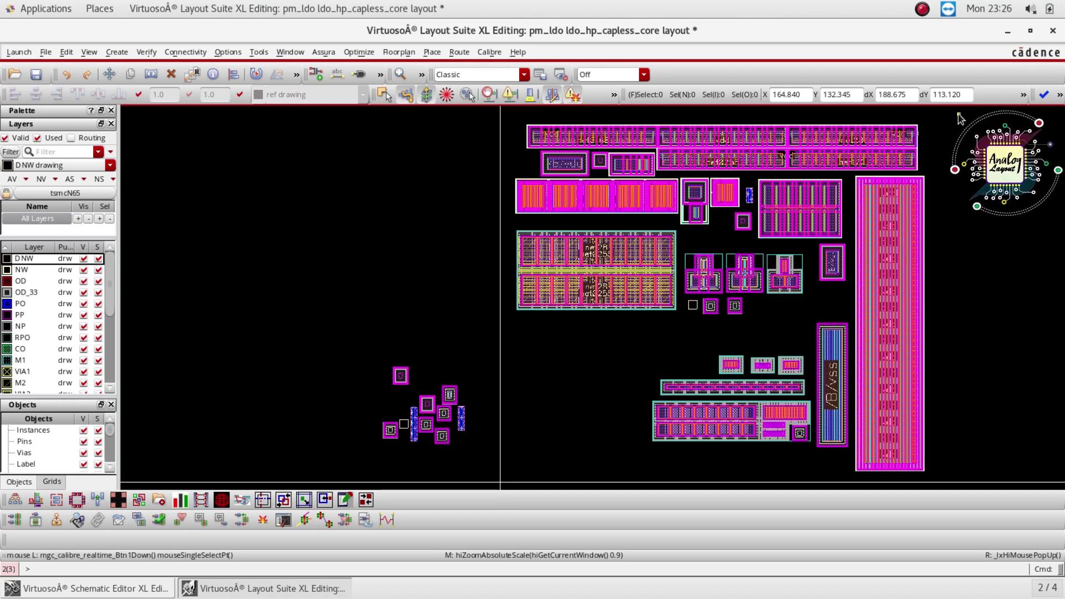
pyautogui.moveTo(496, 116); pyautogui.dragTo(950, 481)
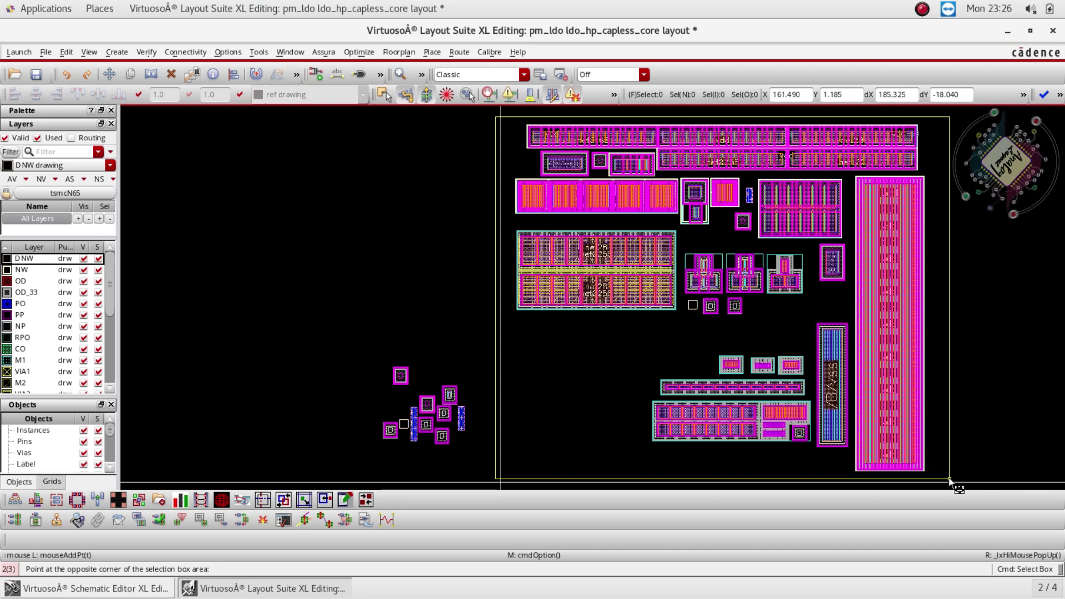
pyautogui.press('Escape')
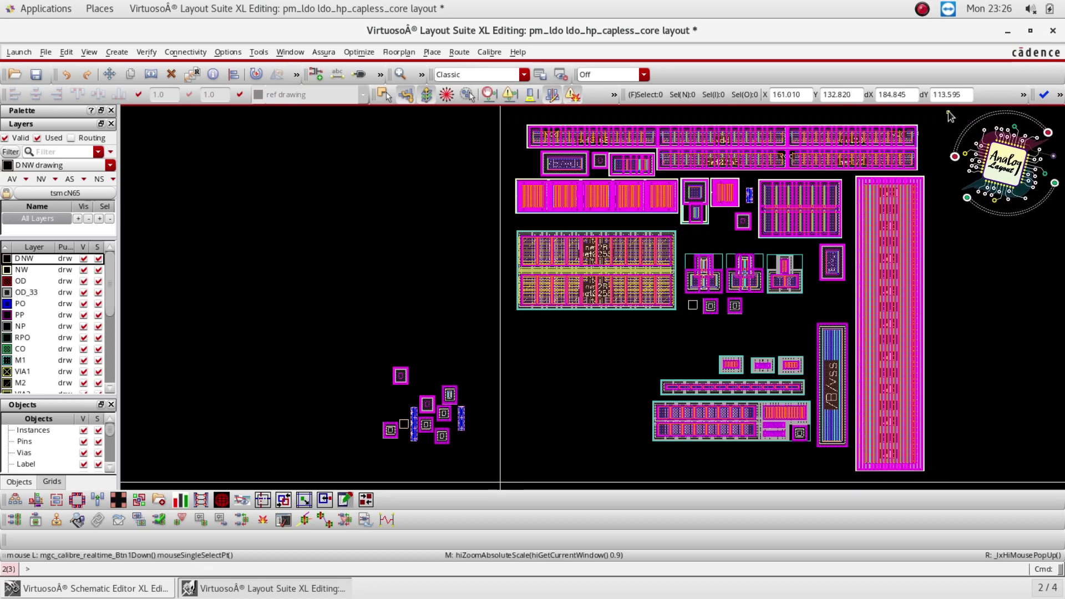
pyautogui.moveTo(949, 112); pyautogui.dragTo(491, 475)
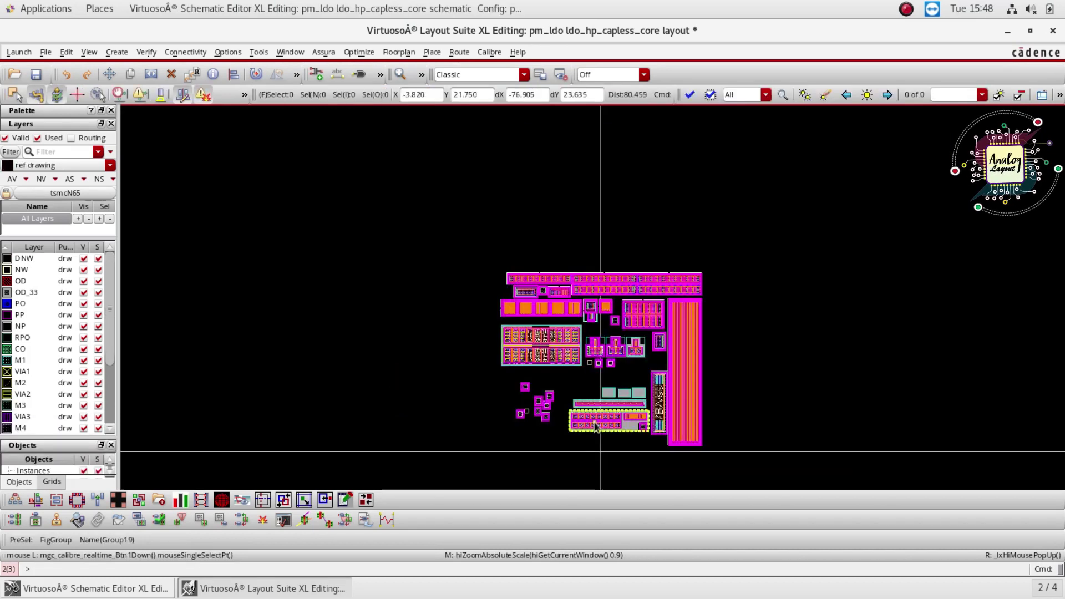
pyautogui.press('f')
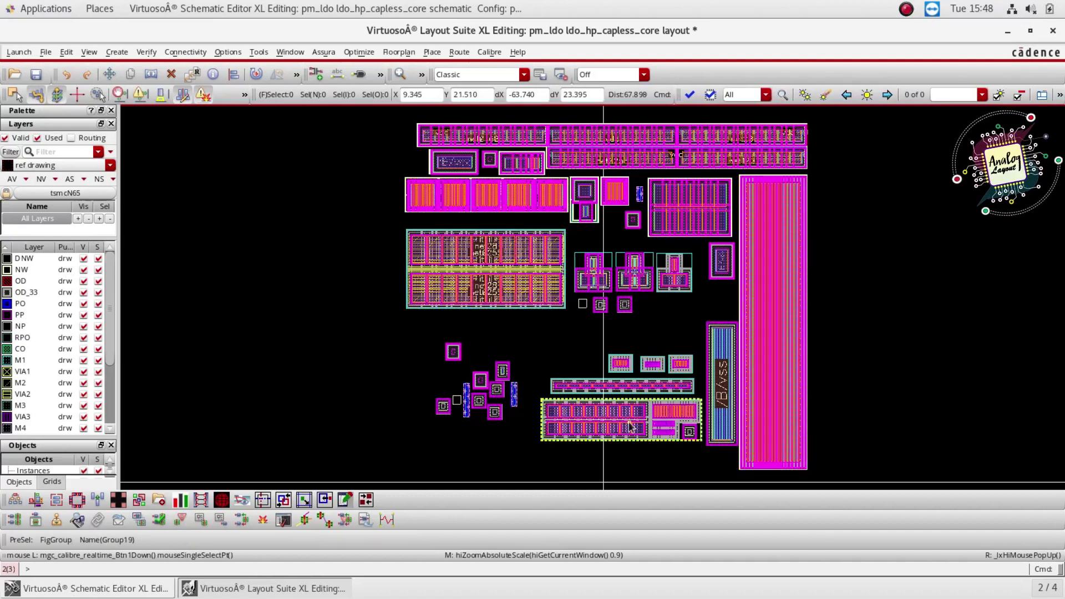
# - Zoom over the top device rows with only M1, M2 and M3 visible
pyautogui.keyDown('ctrl'); pyautogui.scroll(-1, 528, 448); pyautogui.keyUp('ctrl')
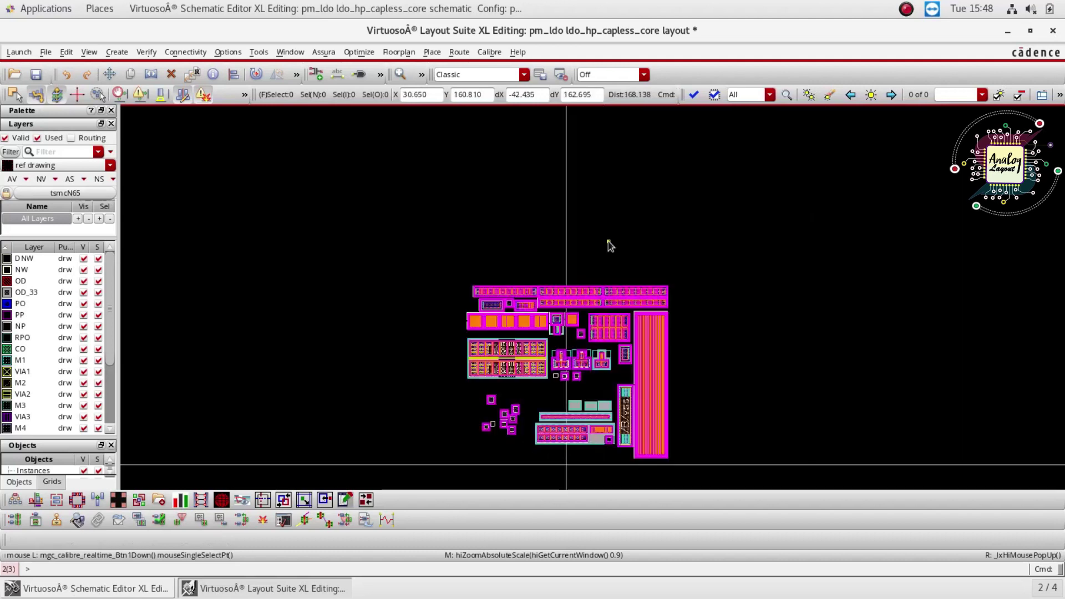
pyautogui.keyDown('ctrl'); pyautogui.scroll(1, 587, 265); pyautogui.keyUp('ctrl')
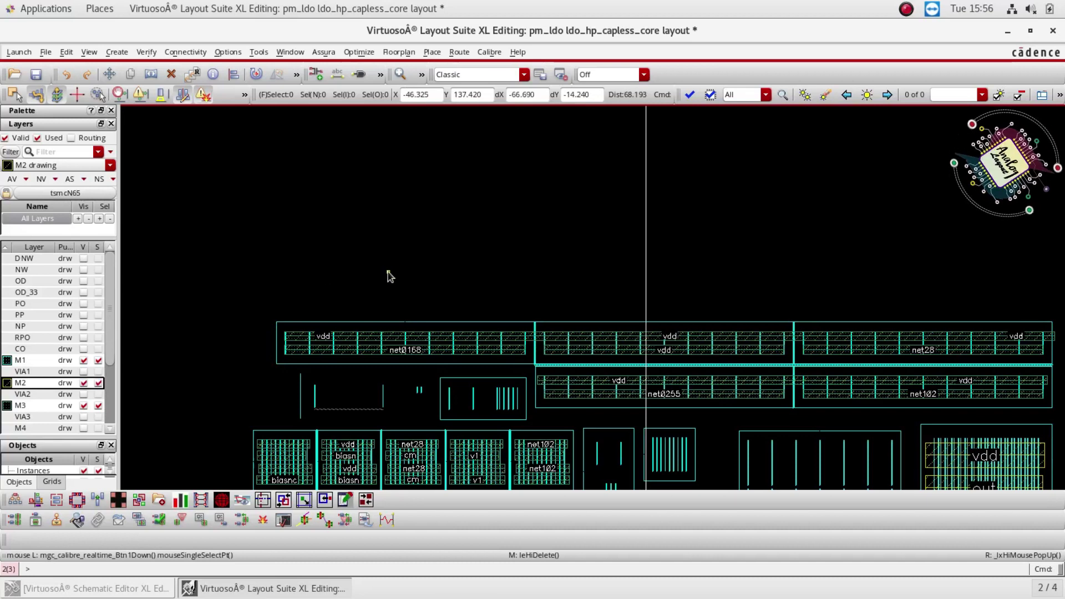
# - Start a bus with wire width 5.0, spacing 0.1 and 5 bits
pyautogui.click(119, 52)
pyautogui.moveTo(136, 92)
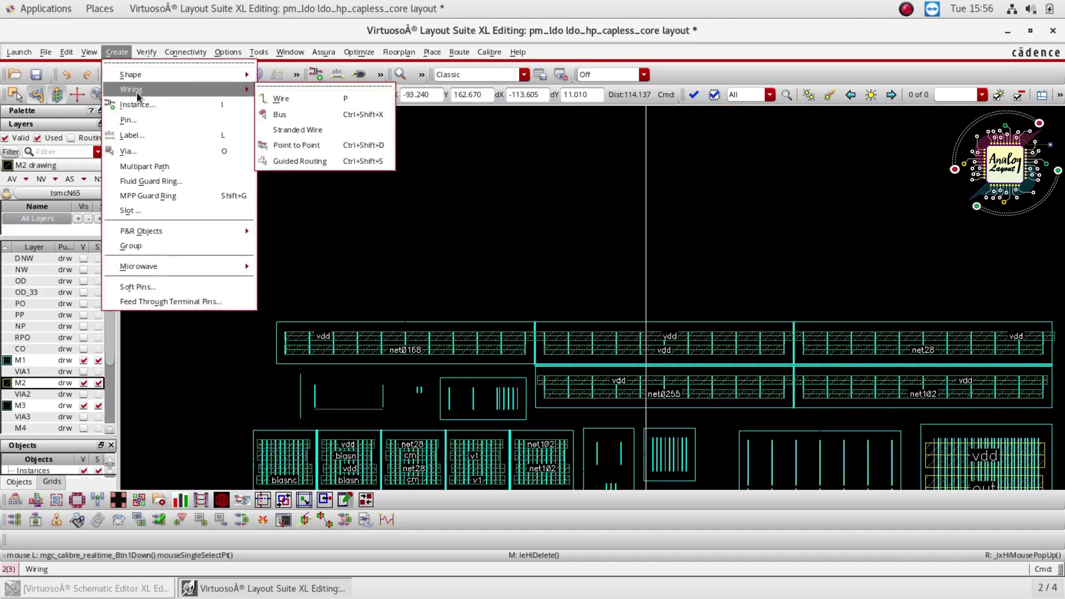
pyautogui.click(360, 114)
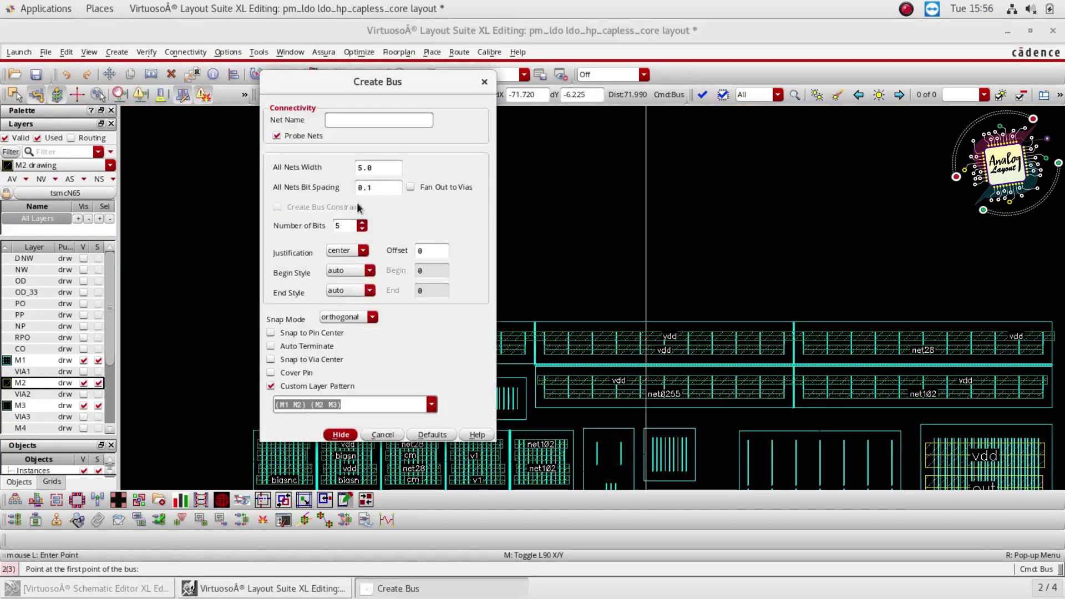
pyautogui.click(338, 119)
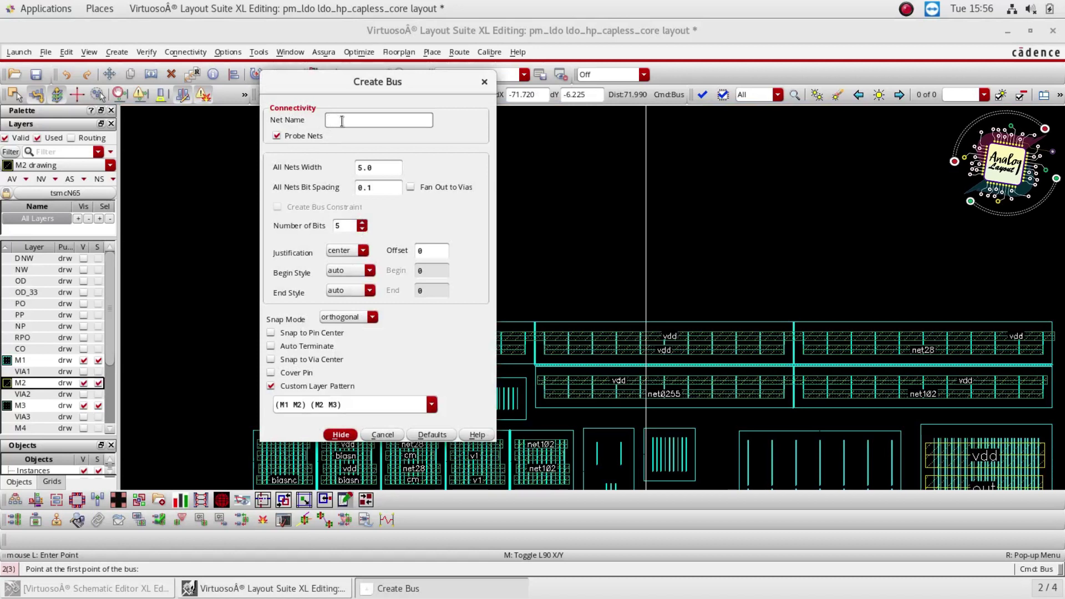
pyautogui.click(378, 165)
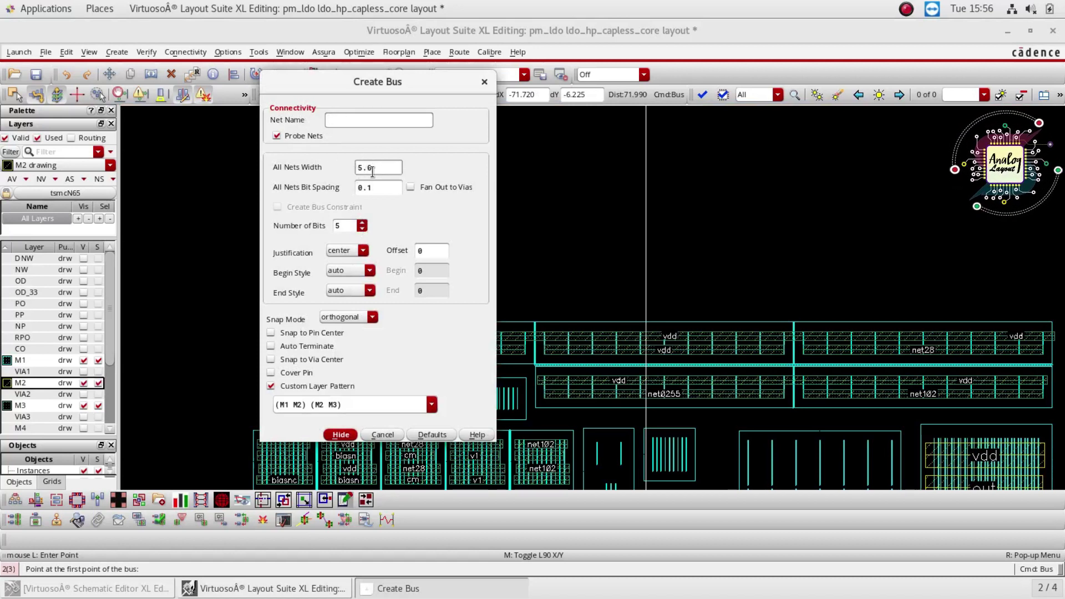
pyautogui.click(380, 188)
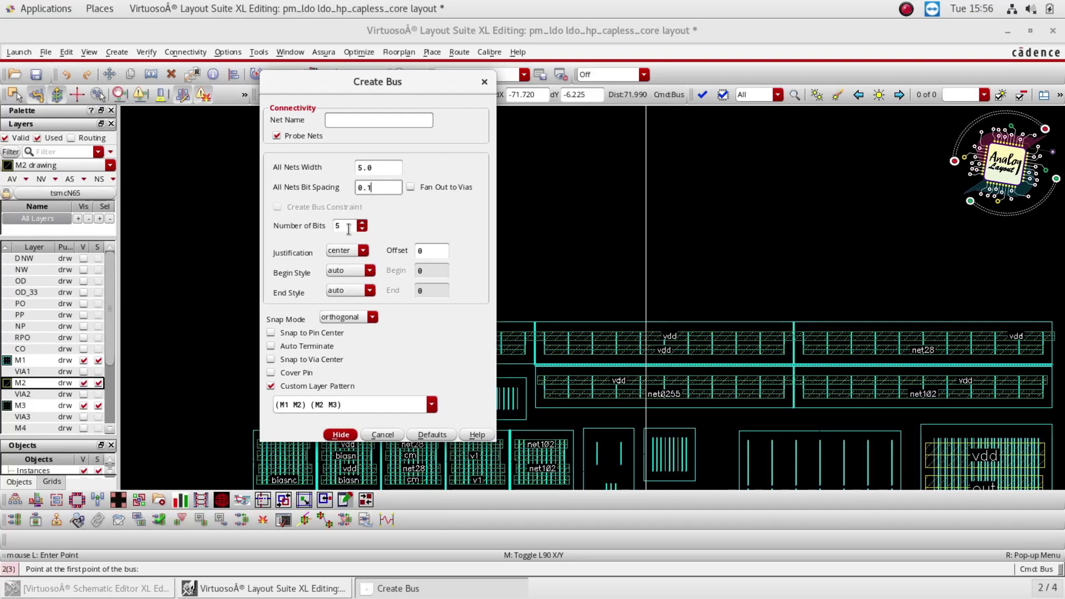
pyautogui.click(344, 435)
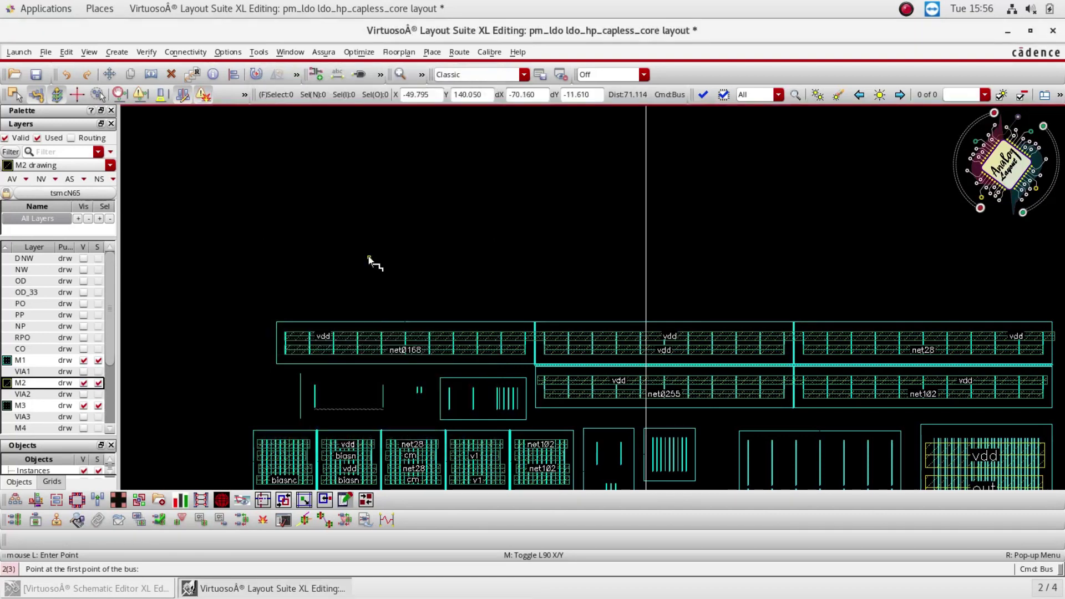
# - Draw the five-bit bus horizontally above the top transistor rows
pyautogui.click(301, 209)
pyautogui.keyDown('ctrl'); pyautogui.scroll(-1, 345, 219); pyautogui.keyUp('ctrl')
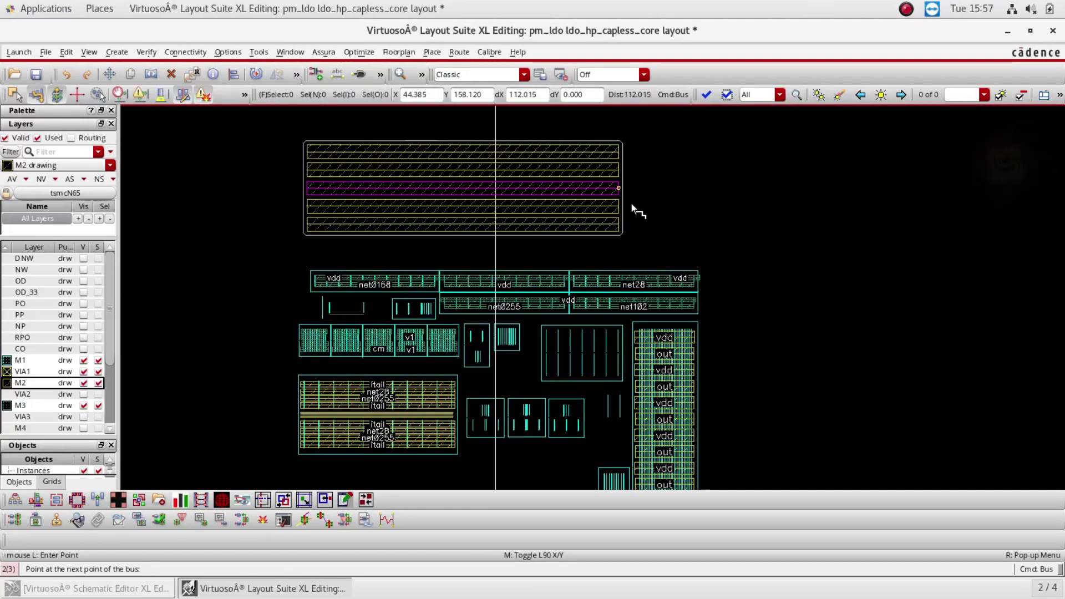
pyautogui.doubleClick(697, 210)
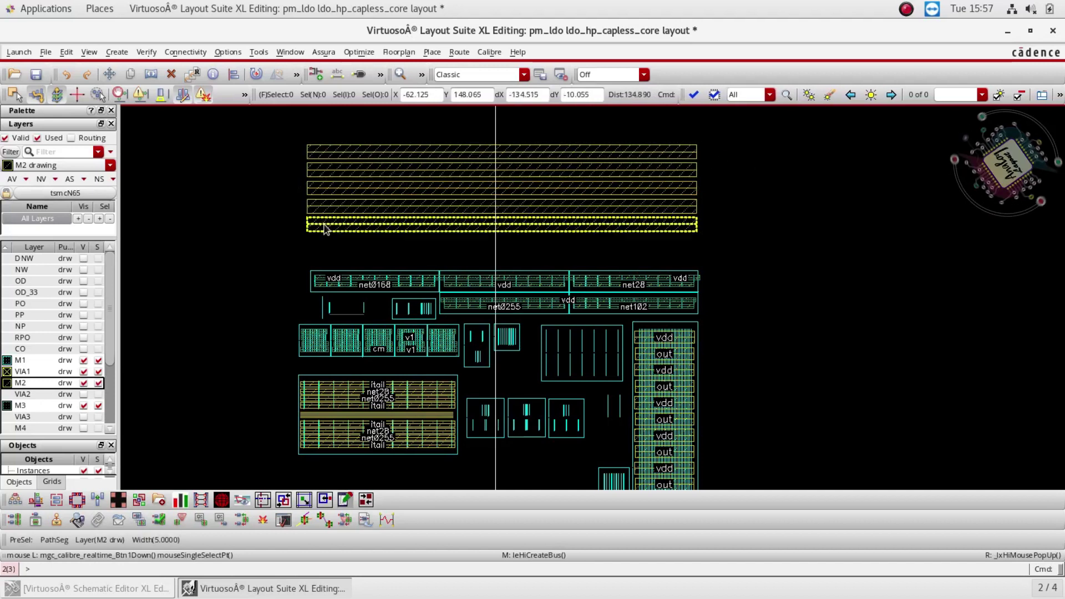
pyautogui.click(314, 209)
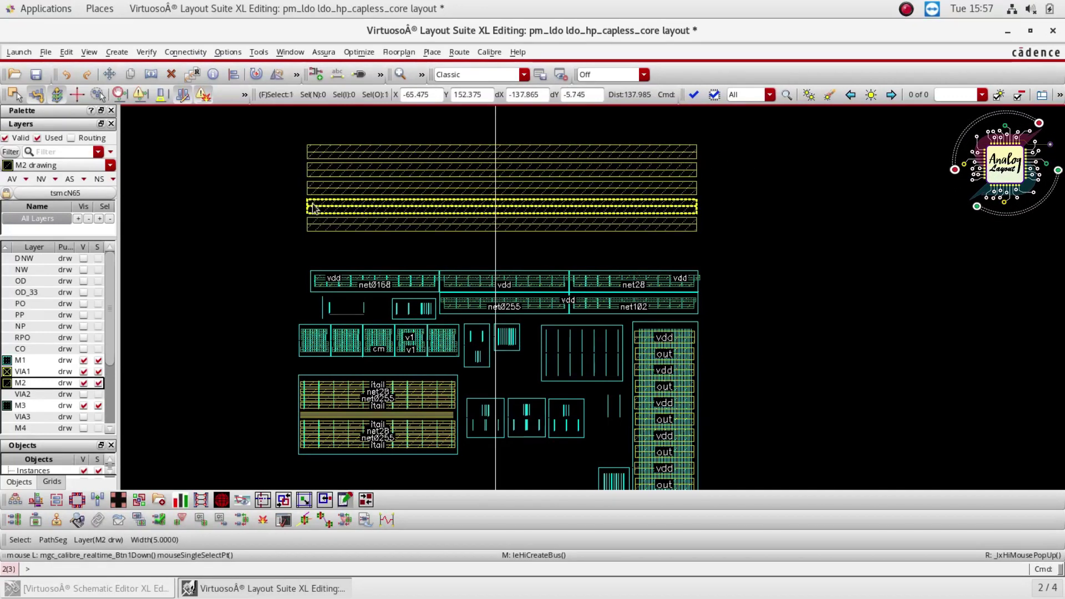
# - Change the selected bus wire's layer from M2 to M3 drawing
pyautogui.press('q')
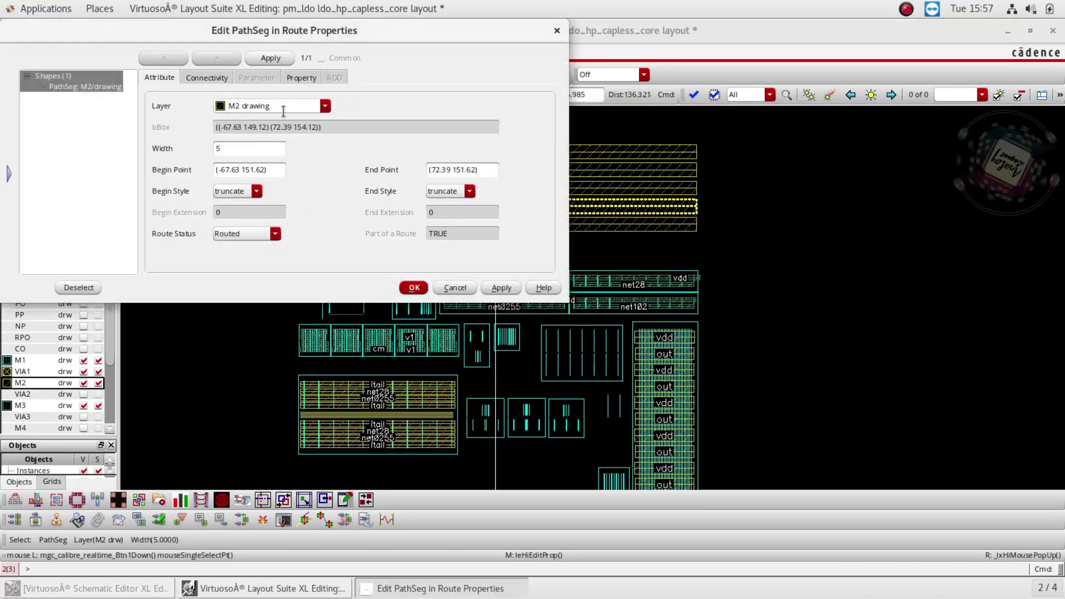
pyautogui.tripleClick(283, 111)
pyautogui.write('M3')
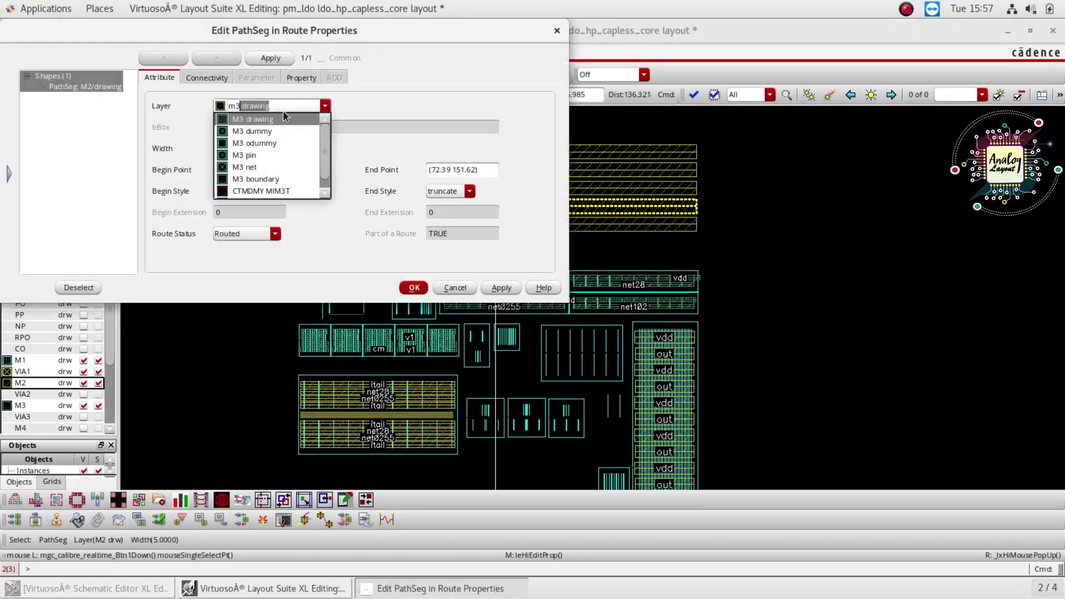
pyautogui.press('Return')
pyautogui.click(501, 288)
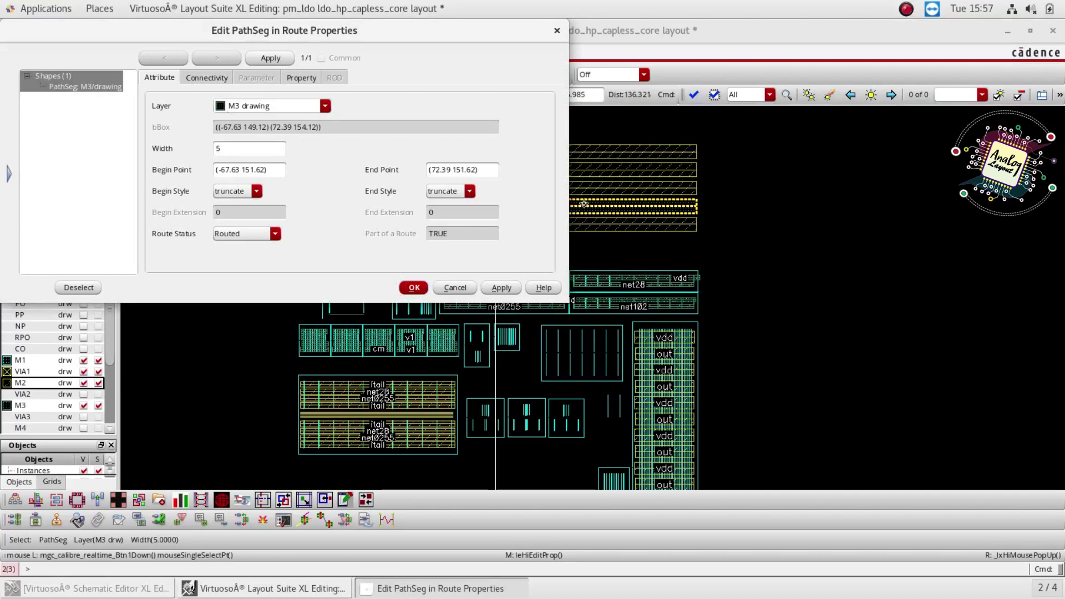
# - Move the next two bus wires onto M4 and M1 drawing
pyautogui.press('q')
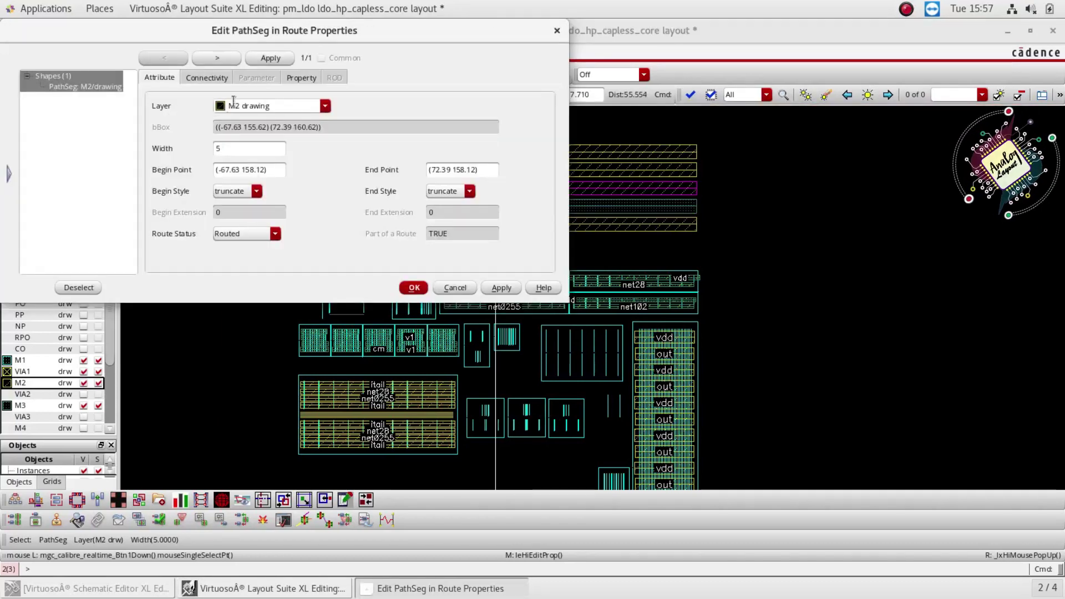
pyautogui.tripleClick(270, 107)
pyautogui.write('m4')
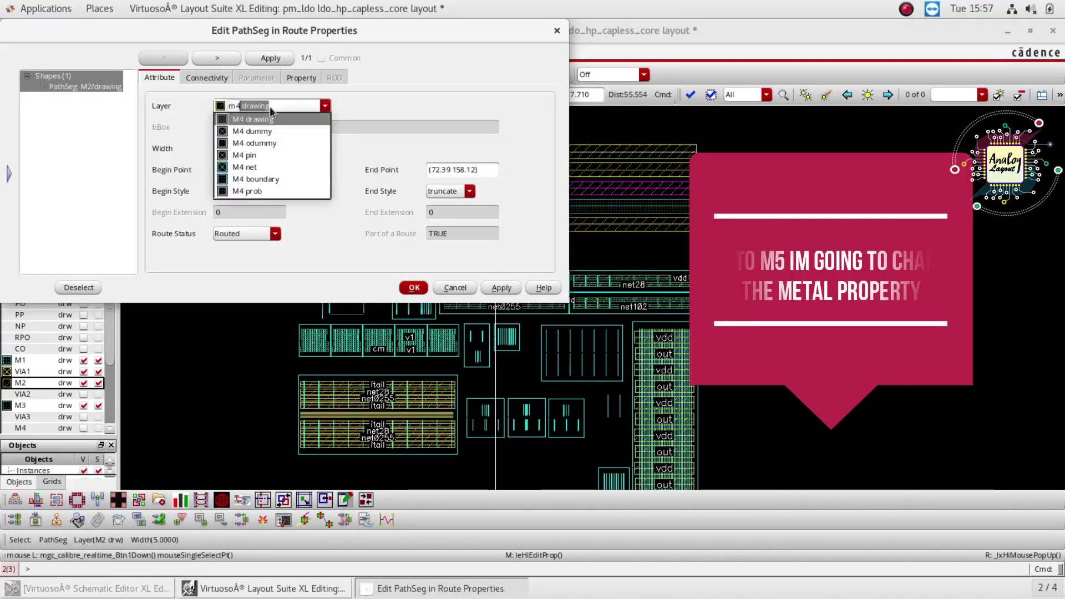
pyautogui.click(501, 288)
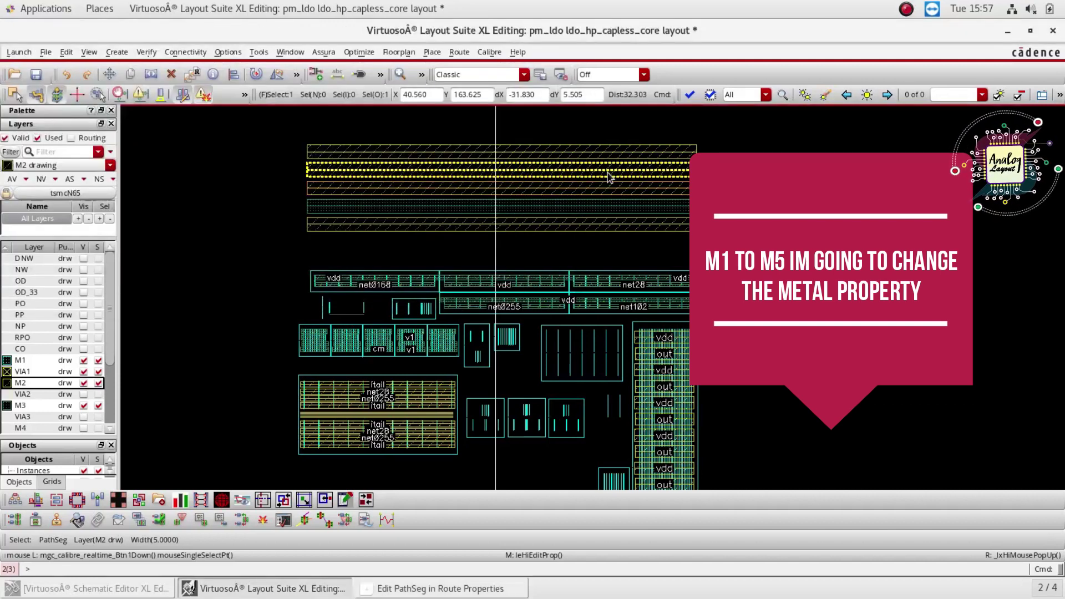
pyautogui.write('qm1')
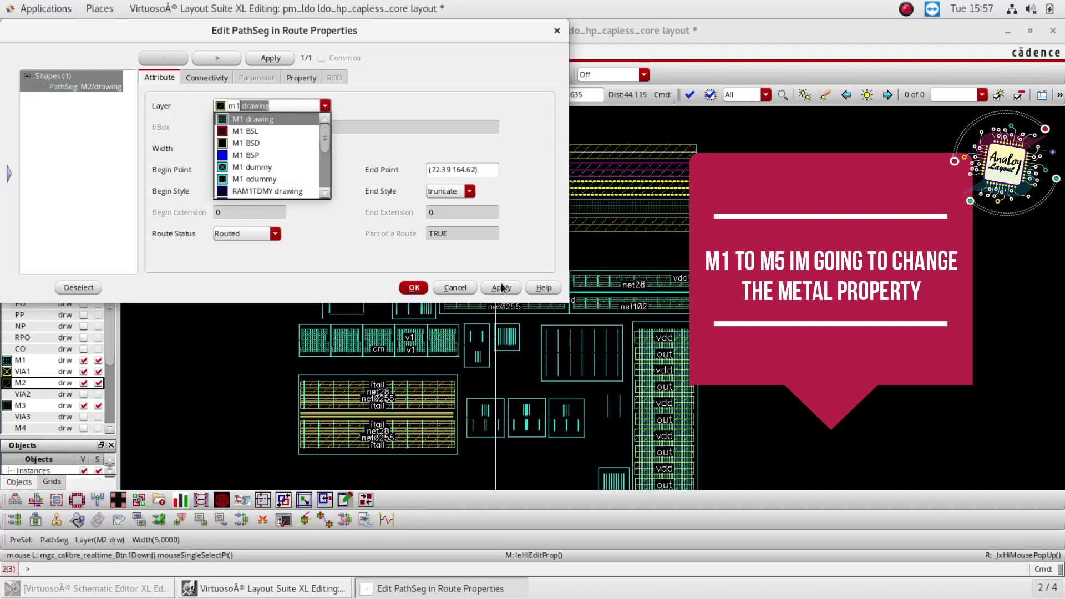
pyautogui.press('Return')
pyautogui.click(501, 288)
# - Put the topmost bus wire on M5 drawing and close its properties
pyautogui.click(635, 153)
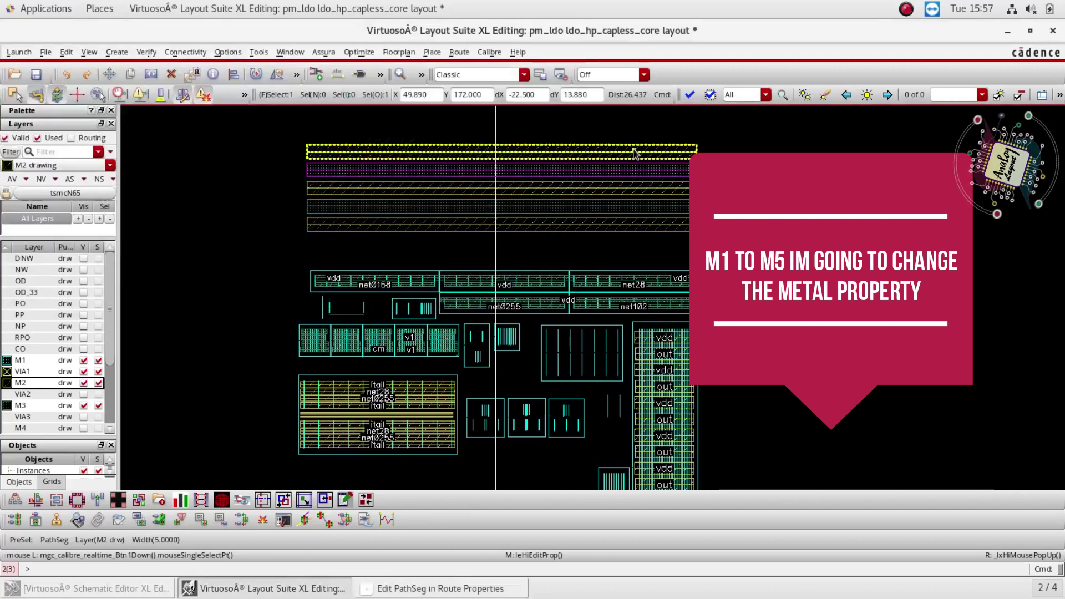
pyautogui.click(635, 152)
pyautogui.press('q')
pyautogui.tripleClick(278, 105)
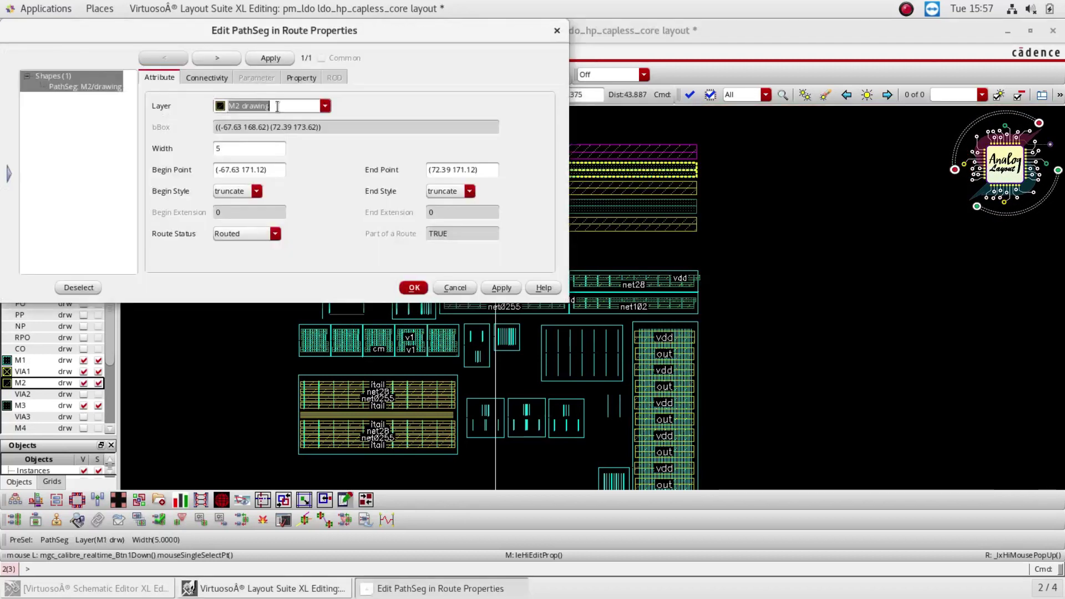
pyautogui.write('m5')
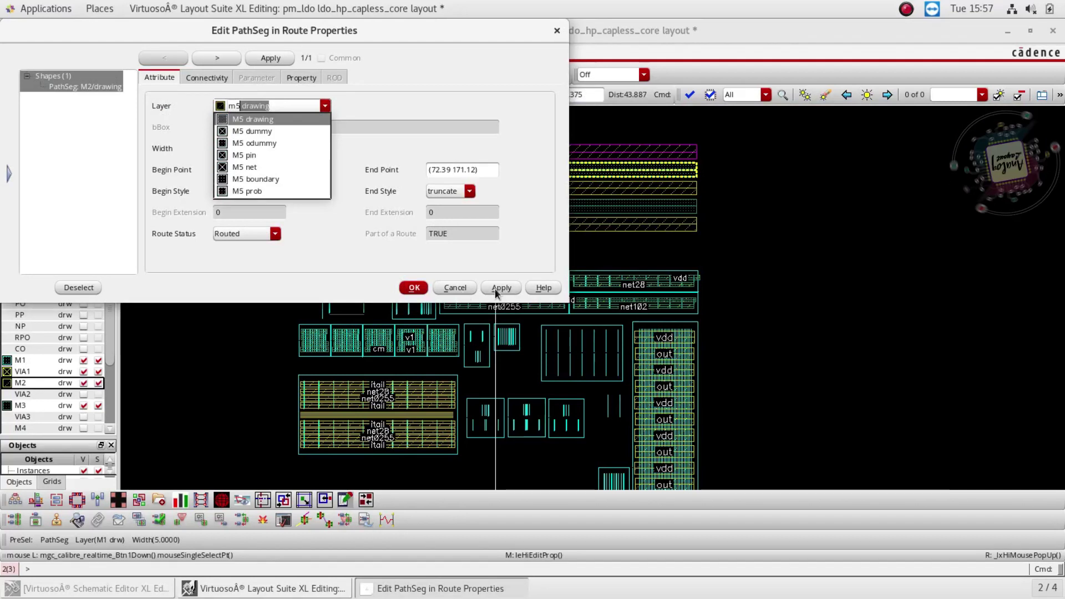
pyautogui.press('Return')
pyautogui.click(500, 288)
pyautogui.click(413, 288)
pyautogui.keyDown('ctrl'); pyautogui.scroll(3, 201, 317); pyautogui.keyUp('ctrl')
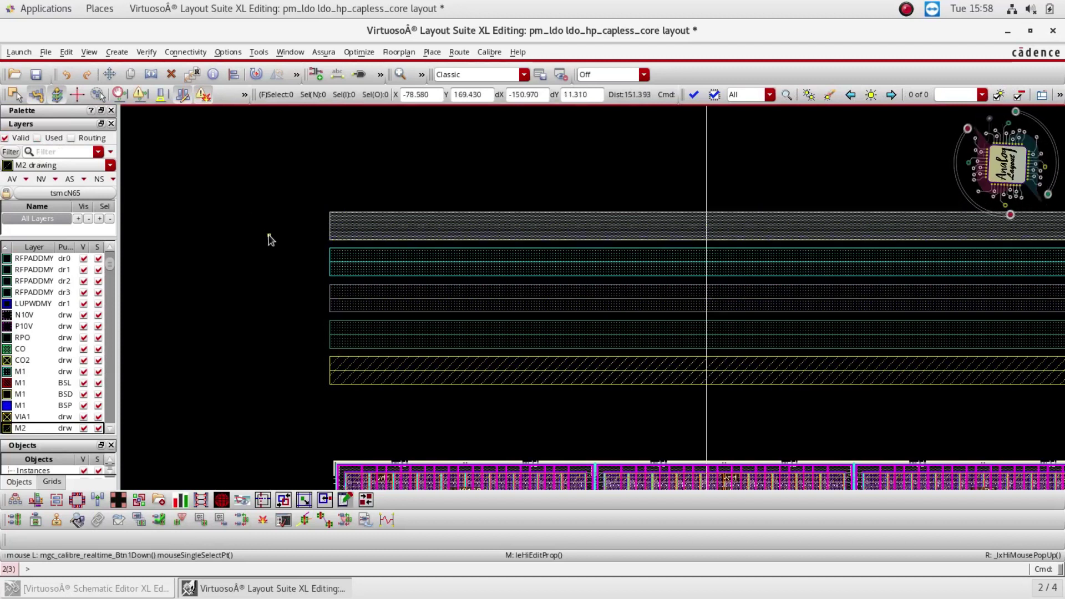
# - Align the five horizontal straps to a common top edge using the Align toolbar
pyautogui.keyDown('ctrl'); pyautogui.scroll(-1, 268, 235); pyautogui.keyUp('ctrl')
pyautogui.moveTo(729, 212); pyautogui.dragTo(289, 333)
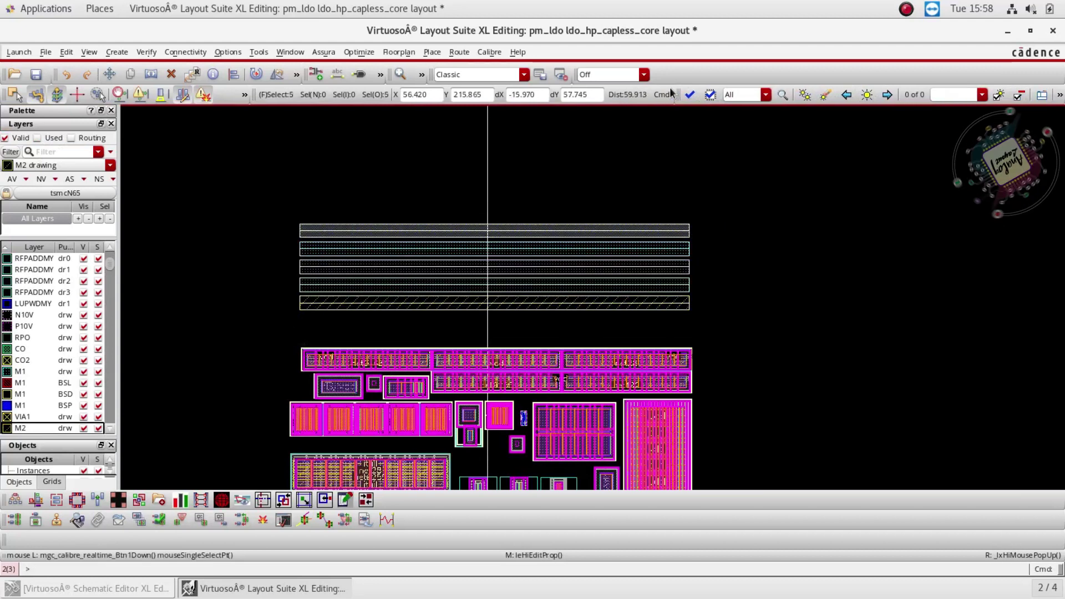
pyautogui.rightClick(689, 80)
pyautogui.click(709, 113)
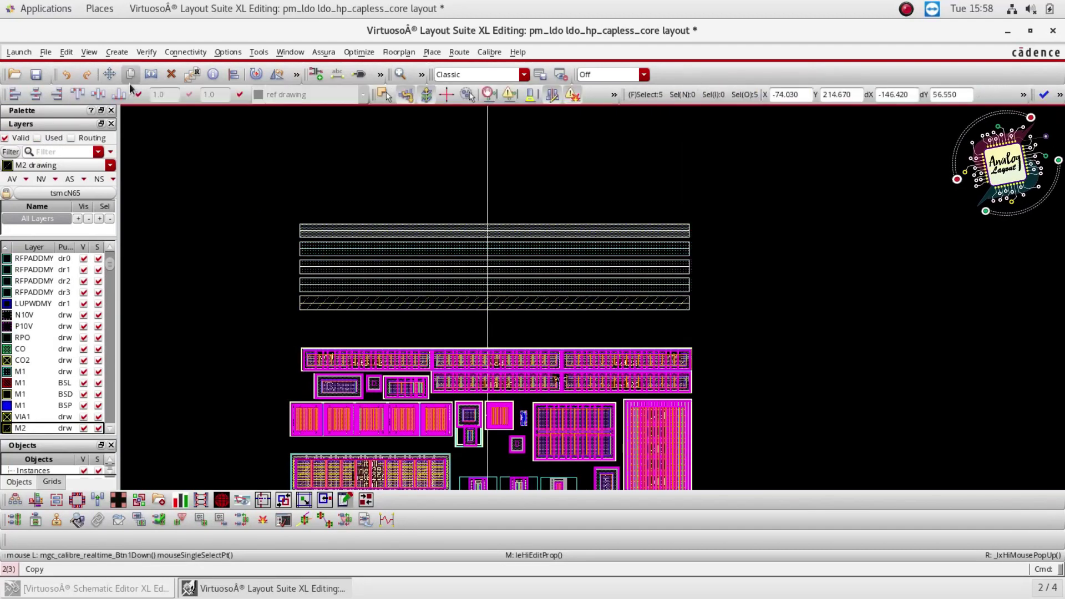
pyautogui.click(74, 91)
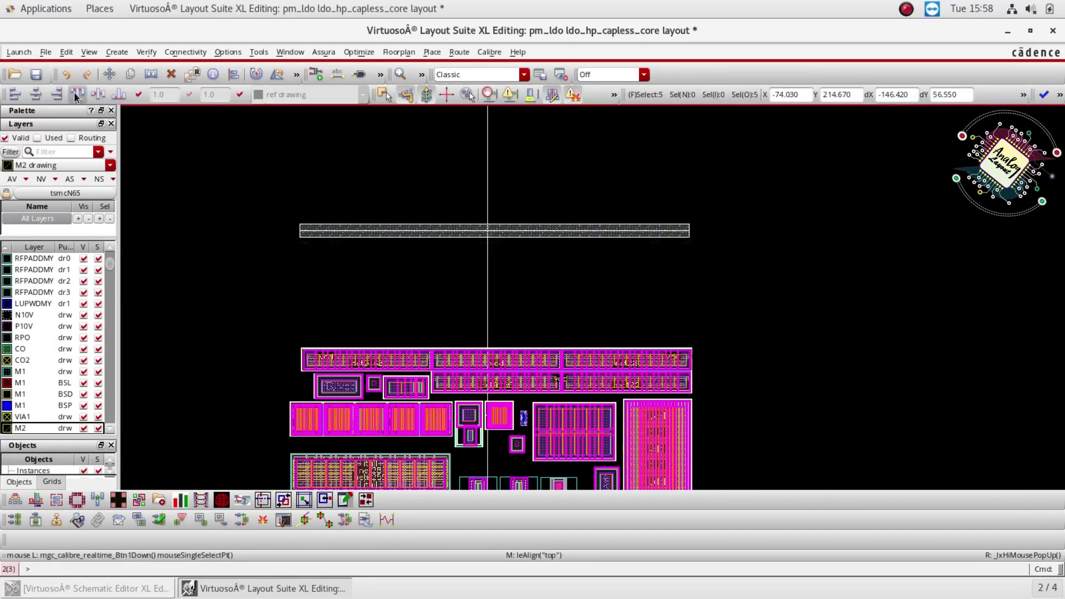
# - Inspect the overlapping straps and clear their selection
pyautogui.keyDown('ctrl'); pyautogui.scroll(1, 294, 230); pyautogui.keyUp('ctrl')
pyautogui.keyDown('ctrl'); pyautogui.scroll(2, 331, 277); pyautogui.keyUp('ctrl')
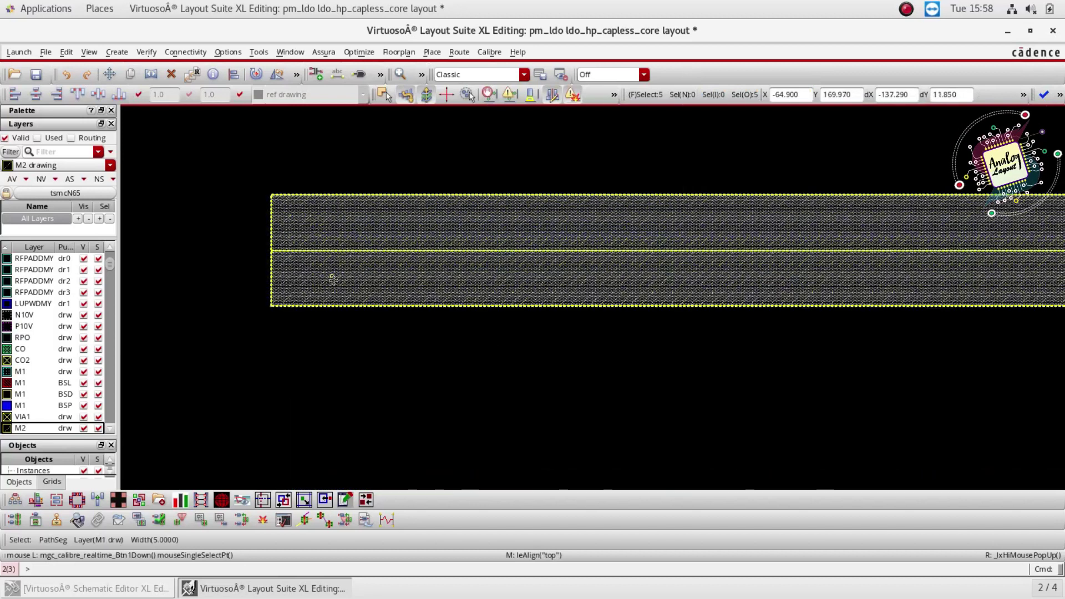
pyautogui.keyDown('ctrl'); pyautogui.scroll(-3, 305, 238); pyautogui.keyUp('ctrl')
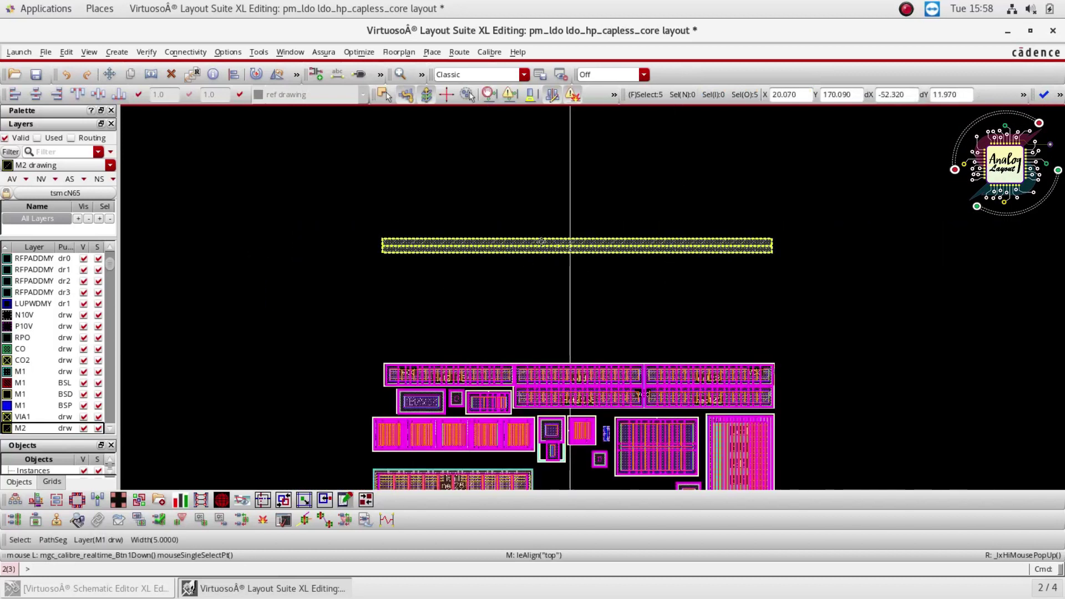
pyautogui.keyDown('ctrl'); pyautogui.scroll(1, 473, 240); pyautogui.keyUp('ctrl')
pyautogui.keyDown('ctrl'); pyautogui.scroll(1, 333, 255); pyautogui.keyUp('ctrl')
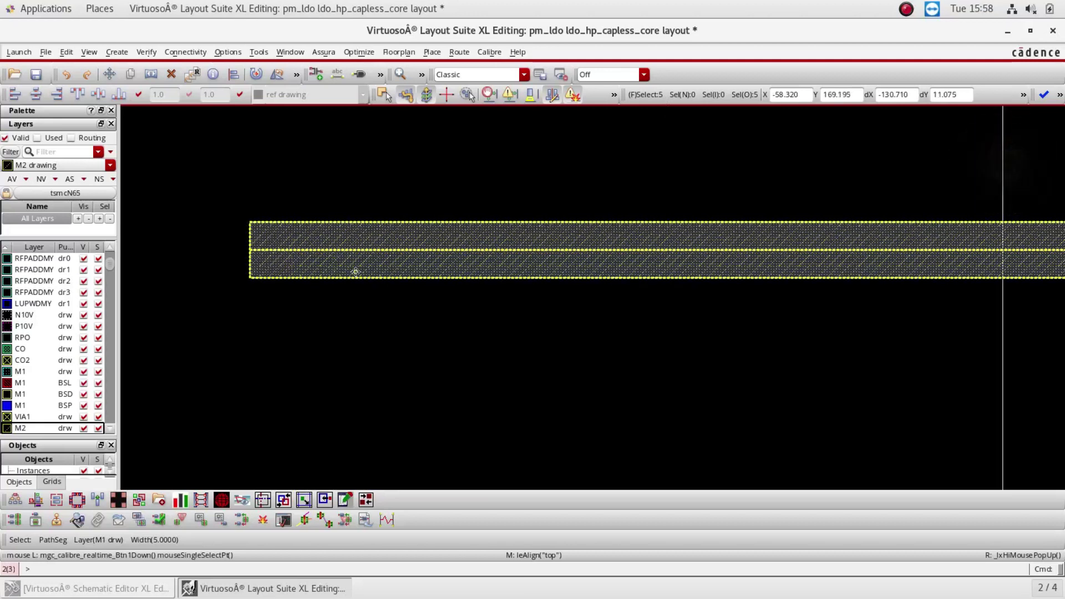
pyautogui.keyDown('ctrl'); pyautogui.scroll(-1, 355, 268); pyautogui.keyUp('ctrl')
pyautogui.click(349, 302)
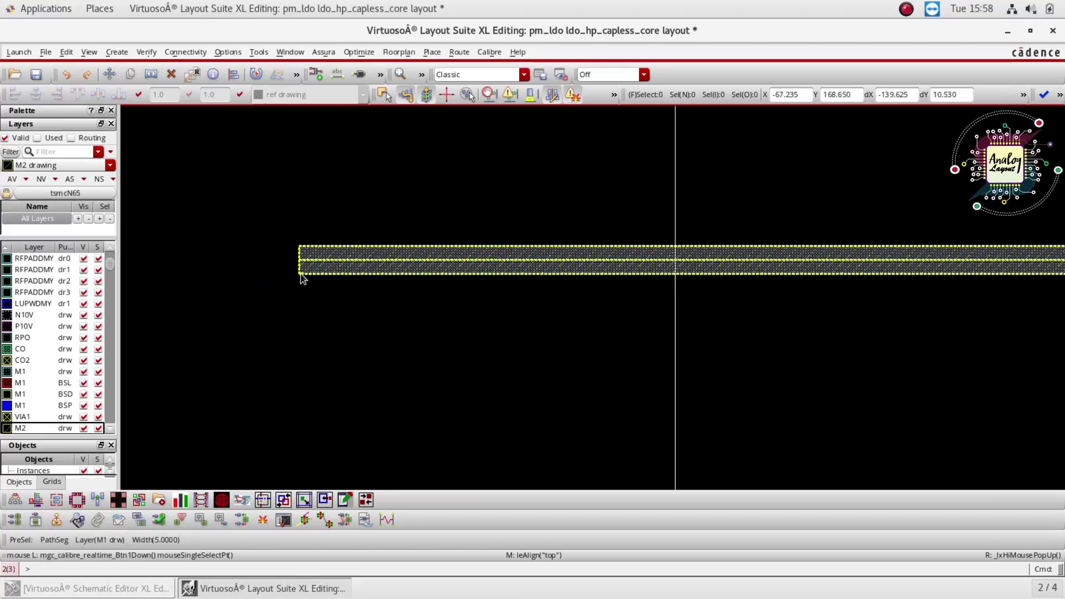
pyautogui.keyDown('ctrl'); pyautogui.scroll(-1, 327, 283); pyautogui.keyUp('ctrl')
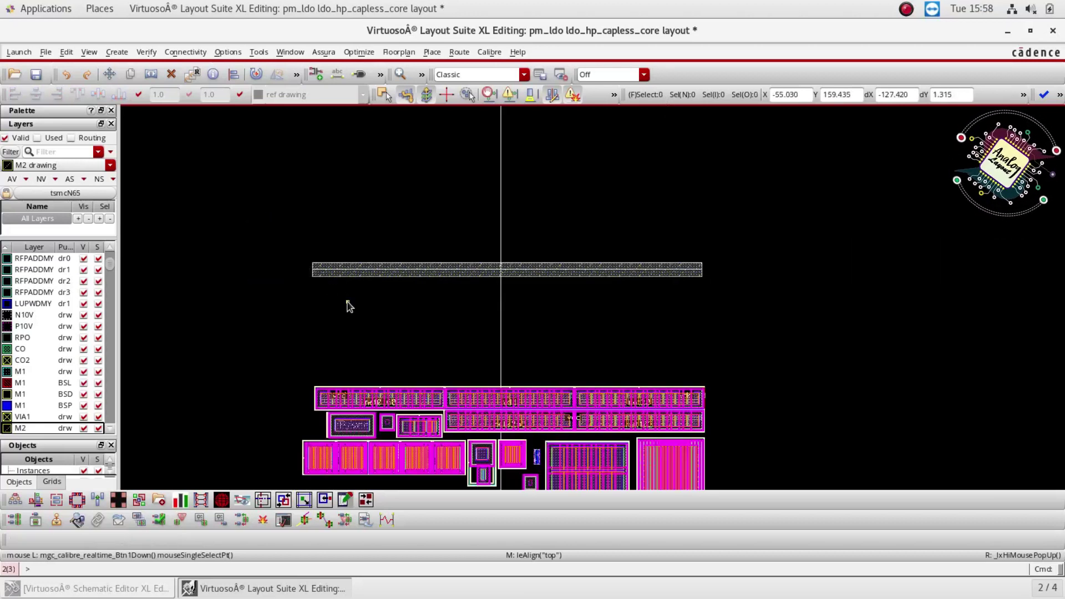
# - Place an Auto-mode via array where the stacked straps overlap
pyautogui.press('o')
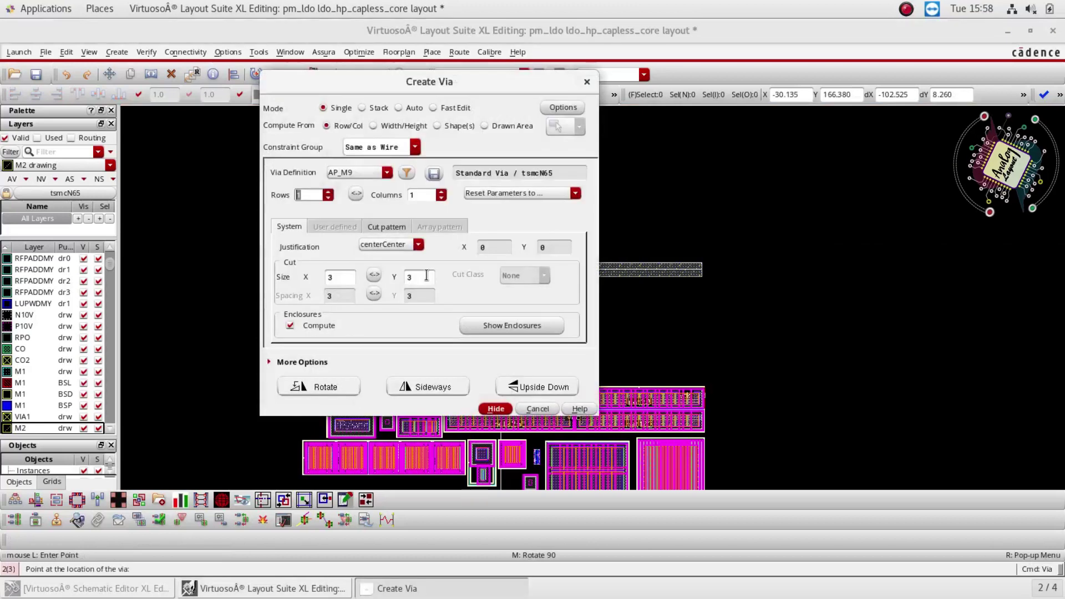
pyautogui.click(414, 109)
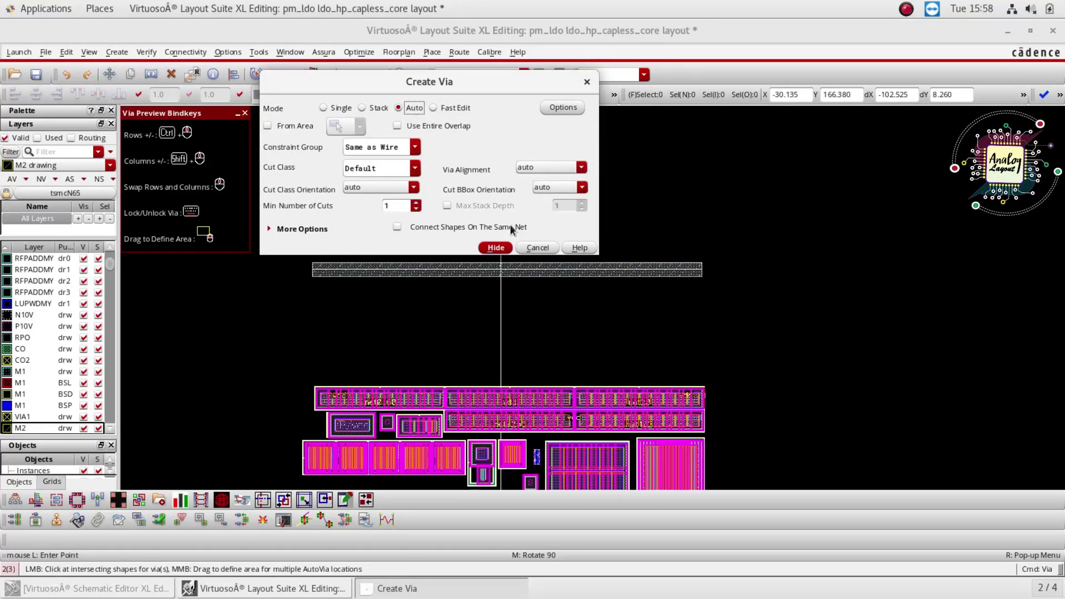
pyautogui.click(495, 248)
pyautogui.keyDown('ctrl'); pyautogui.scroll(3, 500, 278); pyautogui.keyUp('ctrl')
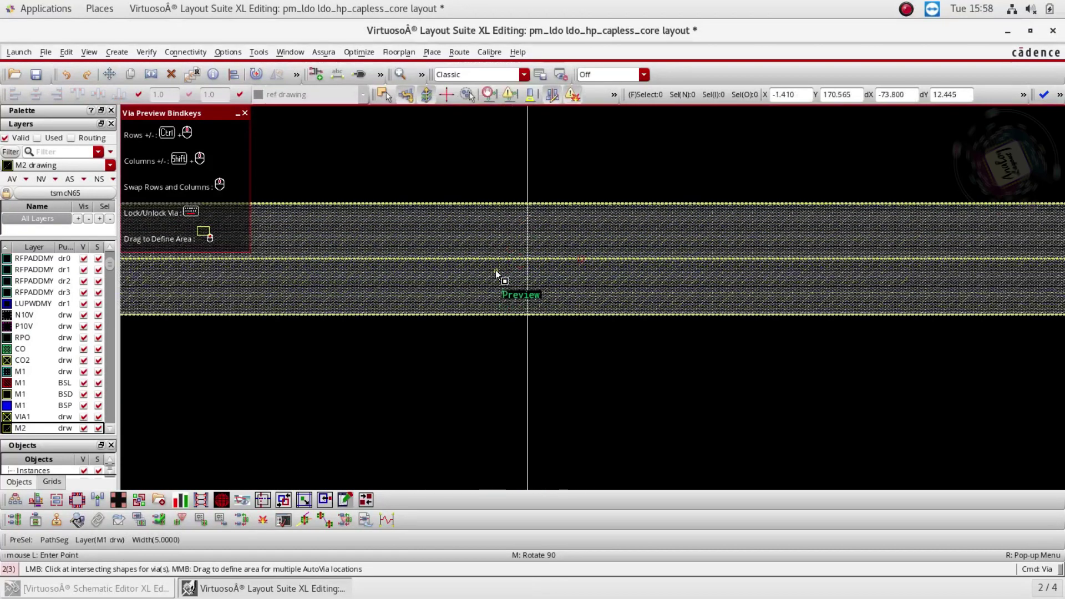
pyautogui.click(531, 263)
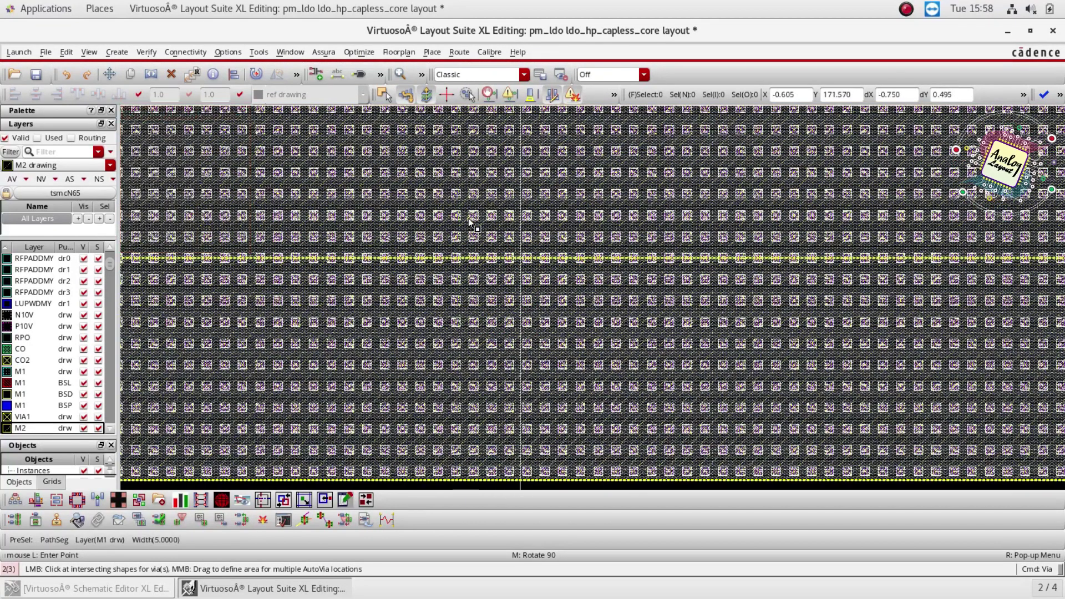
pyautogui.keyDown('ctrl'); pyautogui.scroll(-2, 475, 230); pyautogui.keyUp('ctrl')
pyautogui.press('Escape')
# - Box-select the strap stack together with its new vias
pyautogui.keyDown('ctrl'); pyautogui.scroll(-2, 602, 259); pyautogui.keyUp('ctrl')
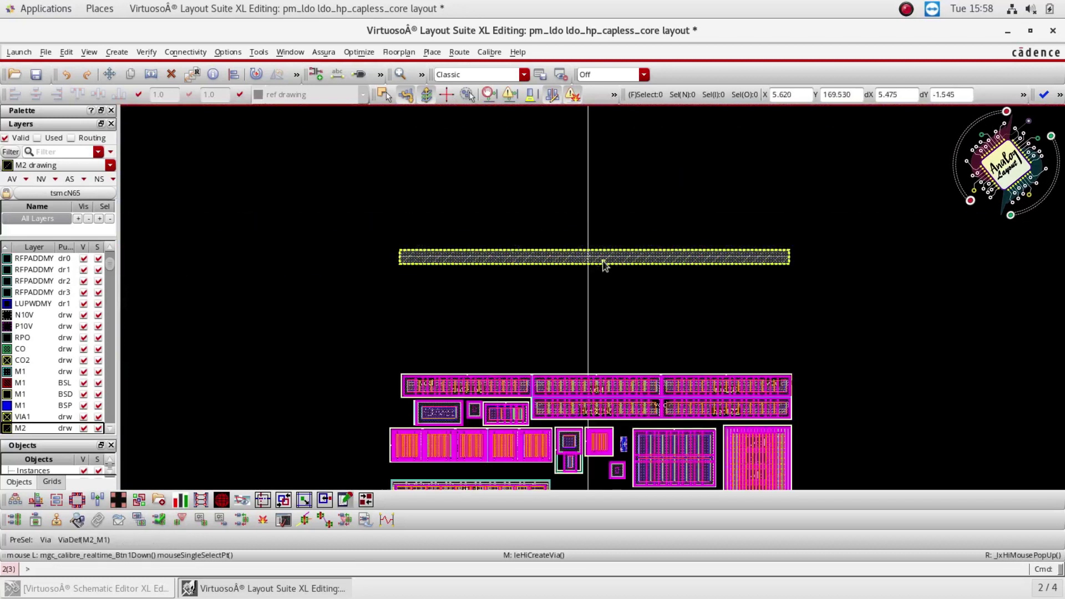
pyautogui.moveTo(841, 221); pyautogui.dragTo(466, 273)
pyautogui.click(466, 273)
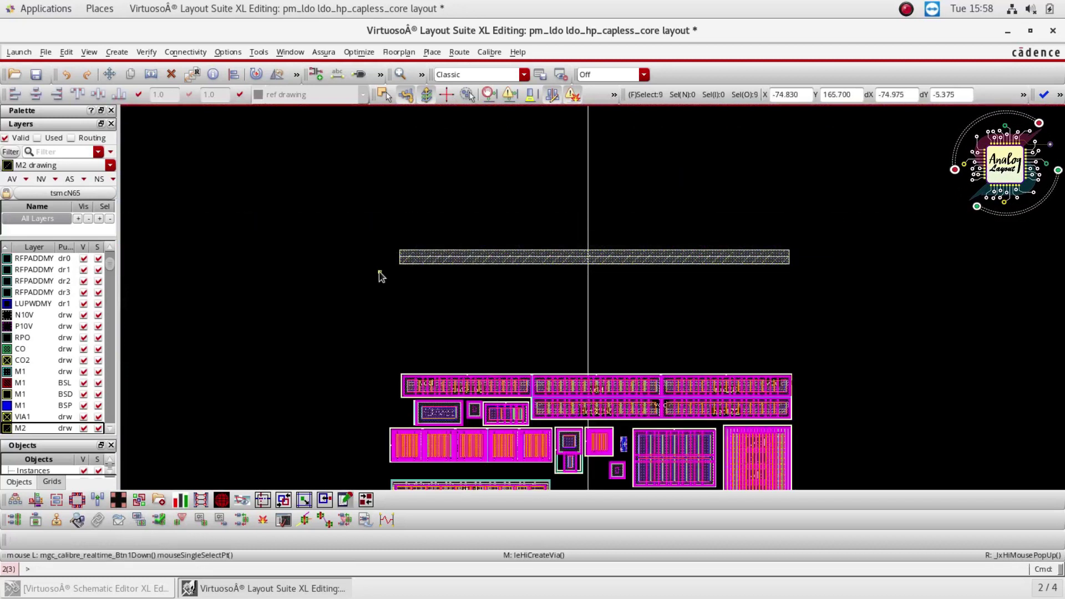
pyautogui.click(119, 52)
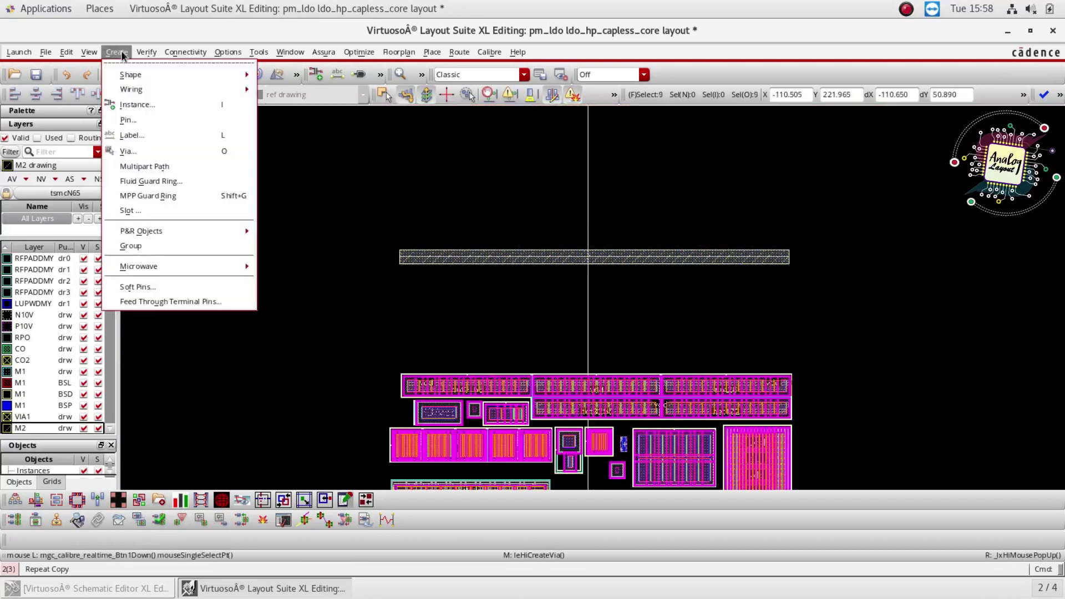
# - Group the via-connected strap stack and place a copy below the circuit block
pyautogui.click(144, 246)
pyautogui.keyDown('ctrl'); pyautogui.scroll(1, 411, 265); pyautogui.keyUp('ctrl')
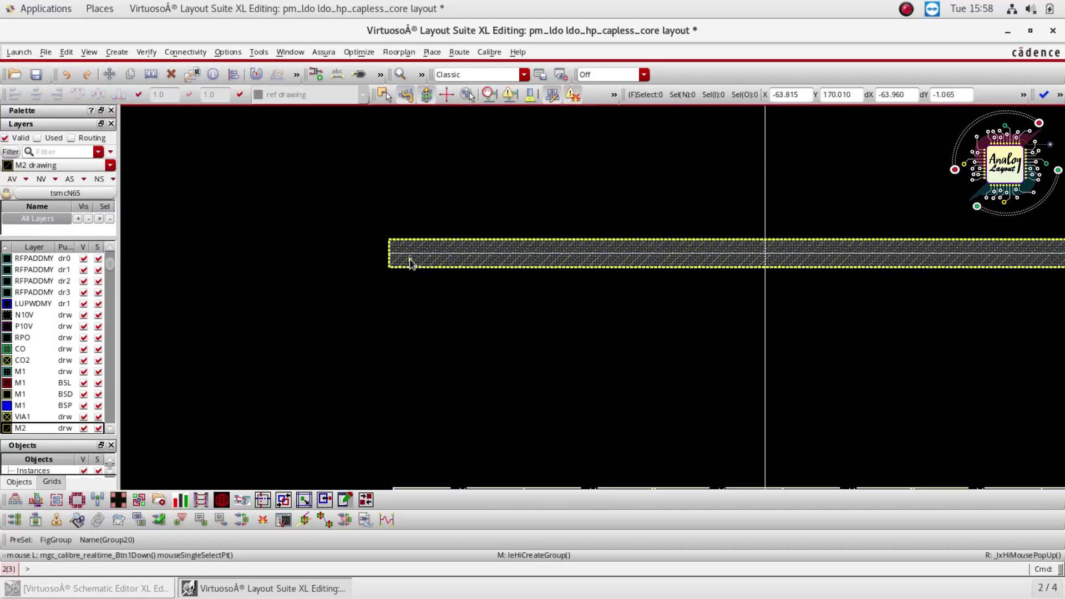
pyautogui.click(411, 265)
pyautogui.press('c')
pyautogui.keyDown('ctrl'); pyautogui.scroll(-3, 488, 252); pyautogui.keyUp('ctrl')
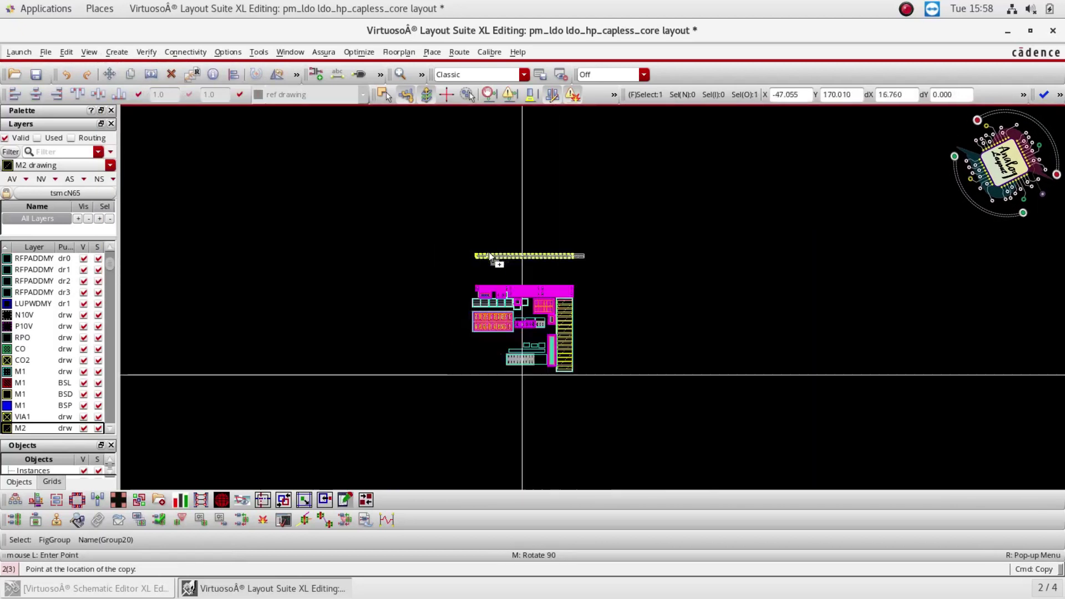
pyautogui.keyDown('ctrl'); pyautogui.scroll(2, 489, 392); pyautogui.keyUp('ctrl')
pyautogui.keyDown('ctrl'); pyautogui.scroll(1, 491, 383); pyautogui.keyUp('ctrl')
pyautogui.keyDown('ctrl'); pyautogui.scroll(-1, 477, 333); pyautogui.keyUp('ctrl')
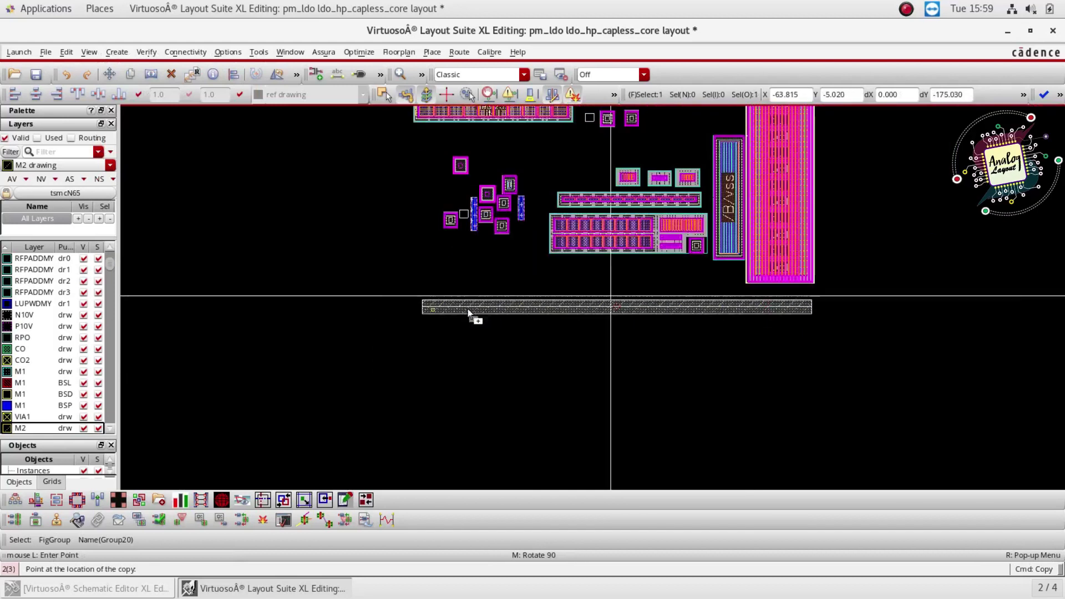
pyautogui.click(463, 307)
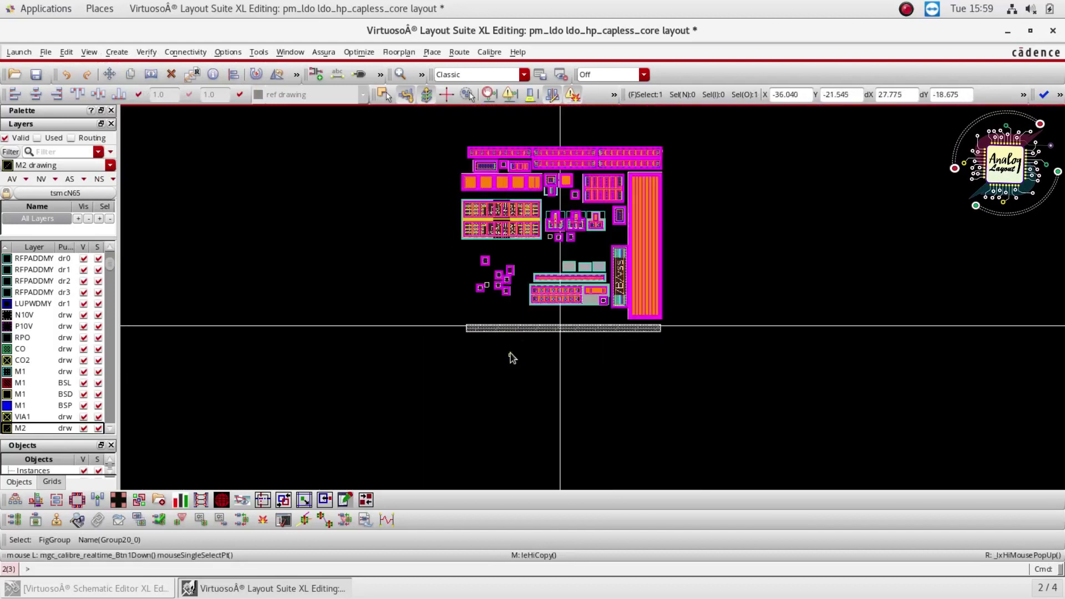
# - Move the original strap group down so it sits just above the block
pyautogui.keyDown('ctrl'); pyautogui.scroll(-2, 509, 363); pyautogui.keyUp('ctrl')
pyautogui.keyDown('ctrl'); pyautogui.scroll(-2, 509, 357); pyautogui.keyUp('ctrl')
pyautogui.keyDown('ctrl'); pyautogui.scroll(1, 506, 165); pyautogui.keyUp('ctrl')
pyautogui.click(501, 142)
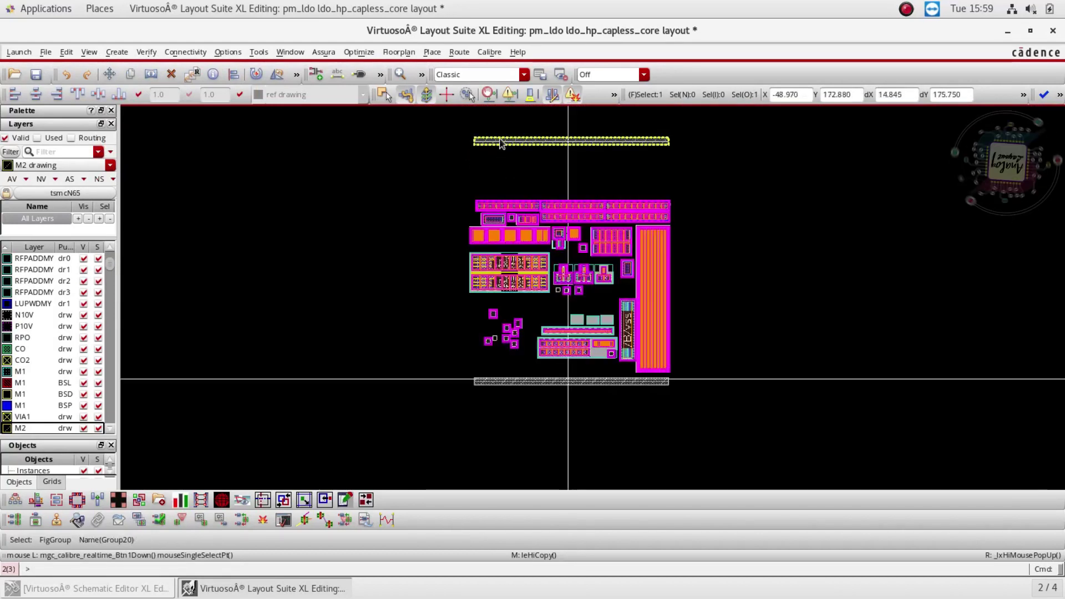
pyautogui.press('m')
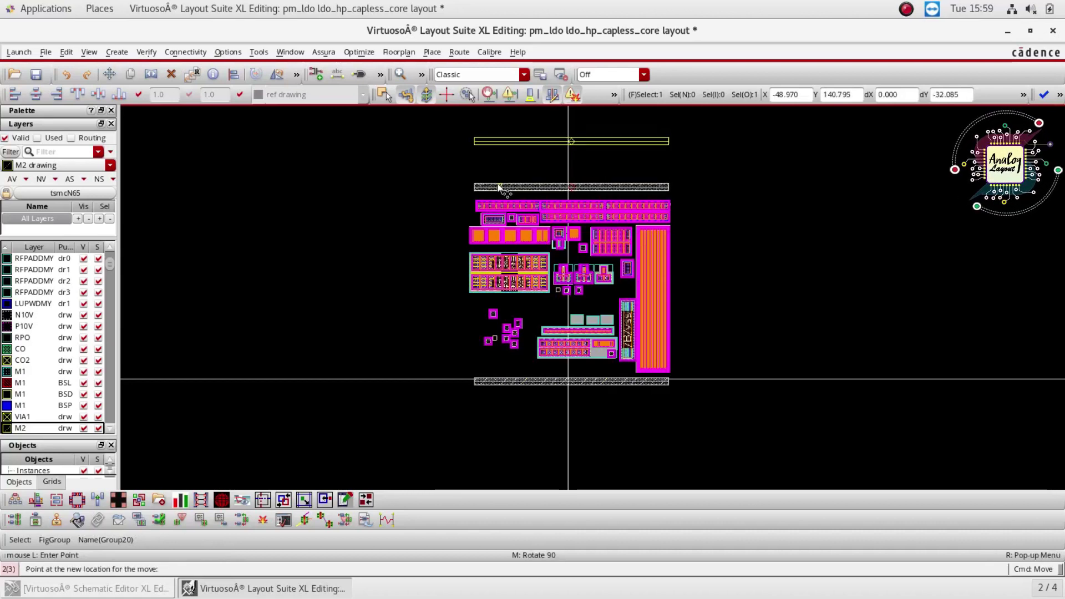
pyautogui.keyDown('ctrl'); pyautogui.scroll(2, 499, 183); pyautogui.keyUp('ctrl')
pyautogui.click(506, 187)
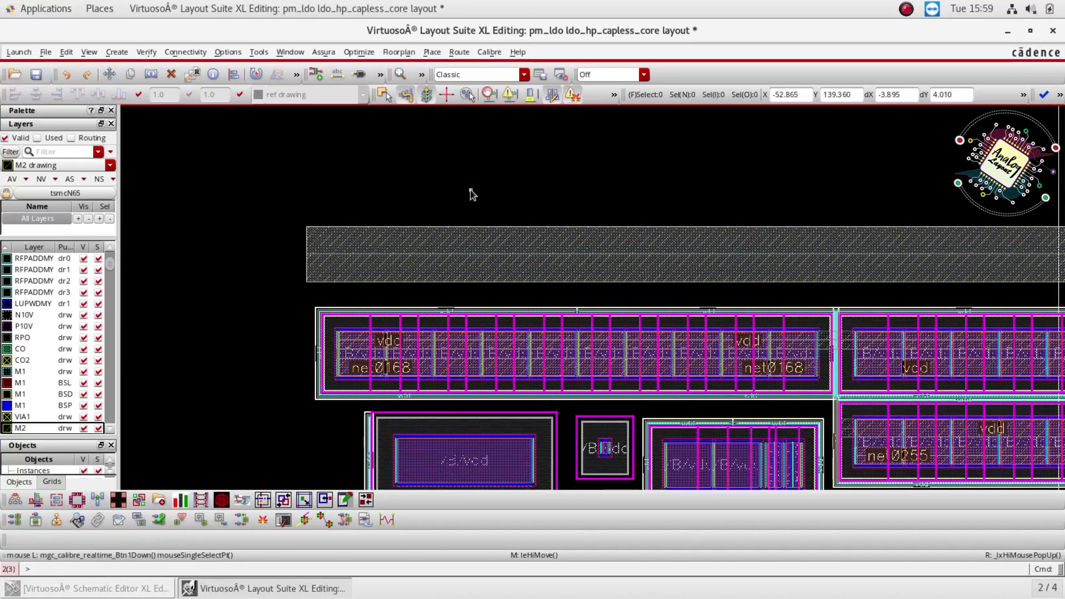
pyautogui.keyDown('ctrl'); pyautogui.scroll(-1, 697, 180); pyautogui.keyUp('ctrl')
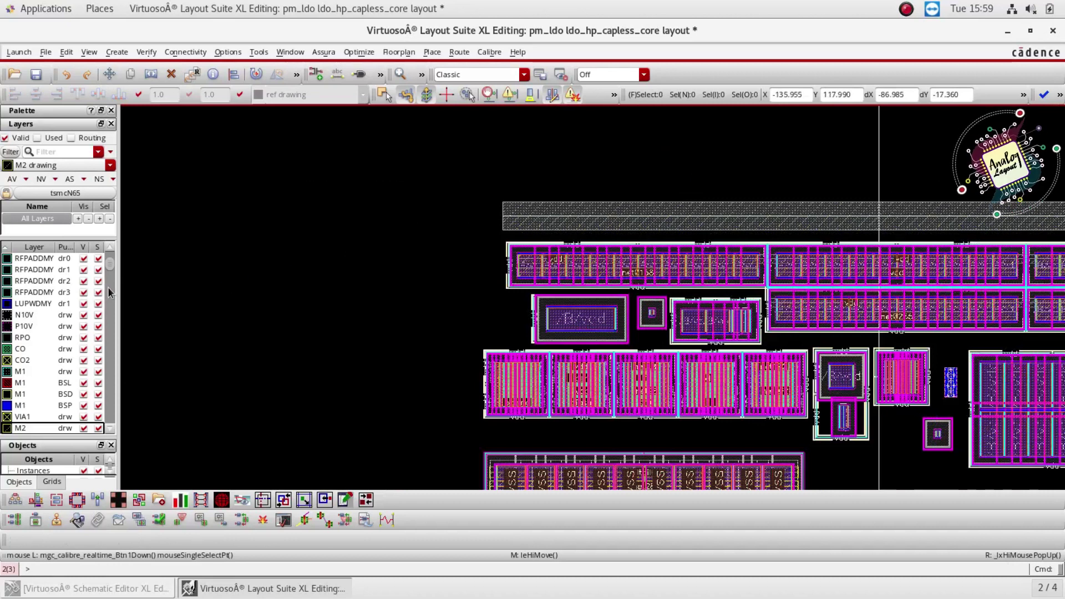
pyautogui.scroll(5, 57, 288)
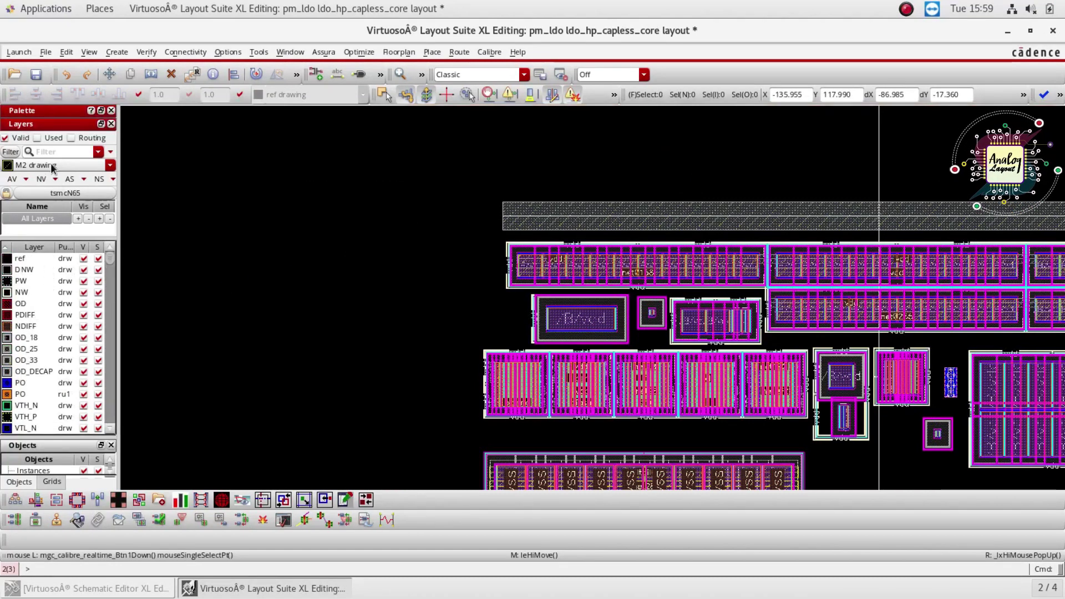
# - Show only used layers, make M1 the active layer, and hide every other layer
pyautogui.click(43, 139)
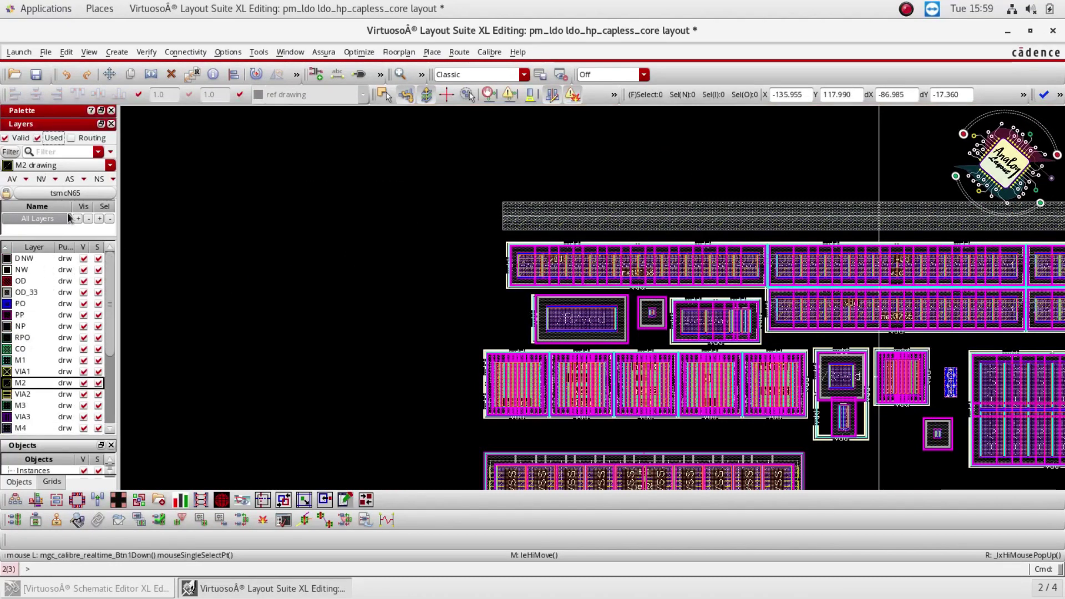
pyautogui.click(22, 361)
pyautogui.click(40, 178)
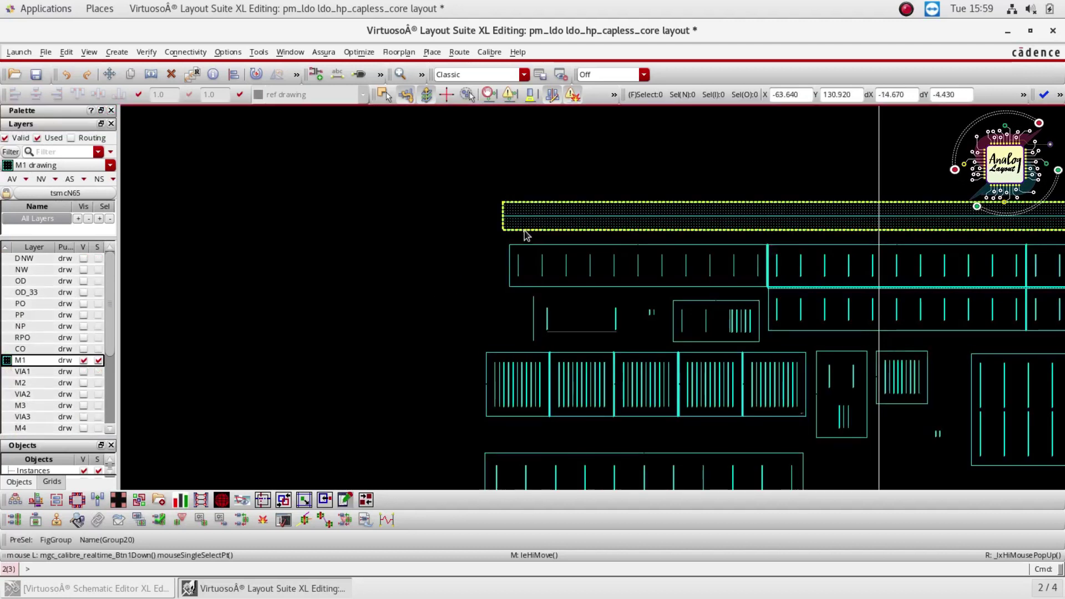
pyautogui.scroll(2, 523, 230)
pyautogui.scroll(1, 461, 247)
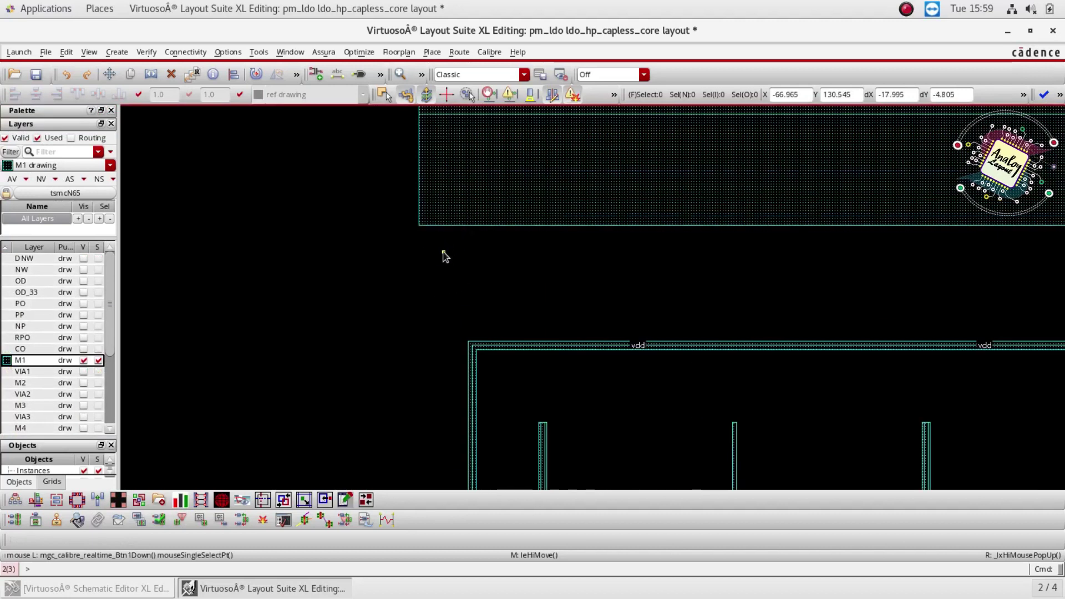
# - Align the strap's lower edge to the vdd rail's top and its left edge to the vdd ring
pyautogui.press('a')
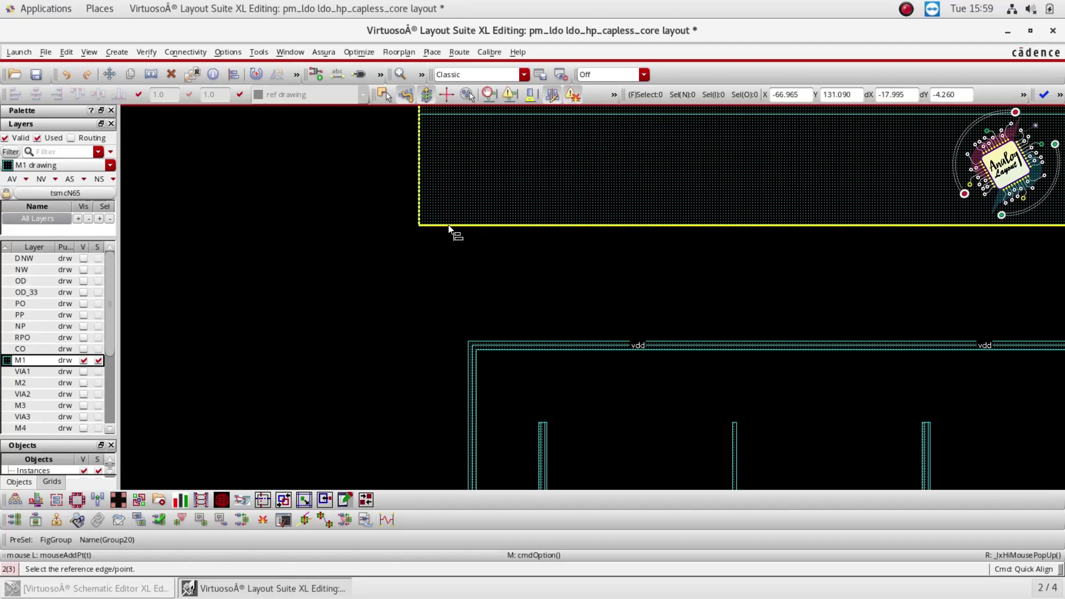
pyautogui.click(450, 226)
pyautogui.click(475, 350)
pyautogui.click(481, 321)
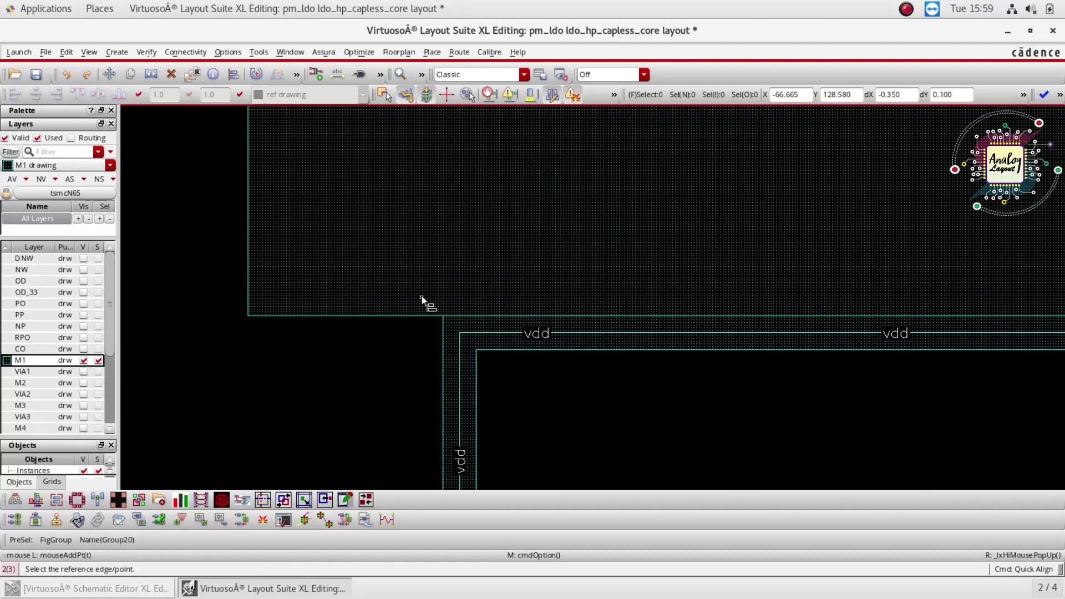
pyautogui.click(247, 271)
pyautogui.click(447, 340)
pyautogui.scroll(-2, 421, 278)
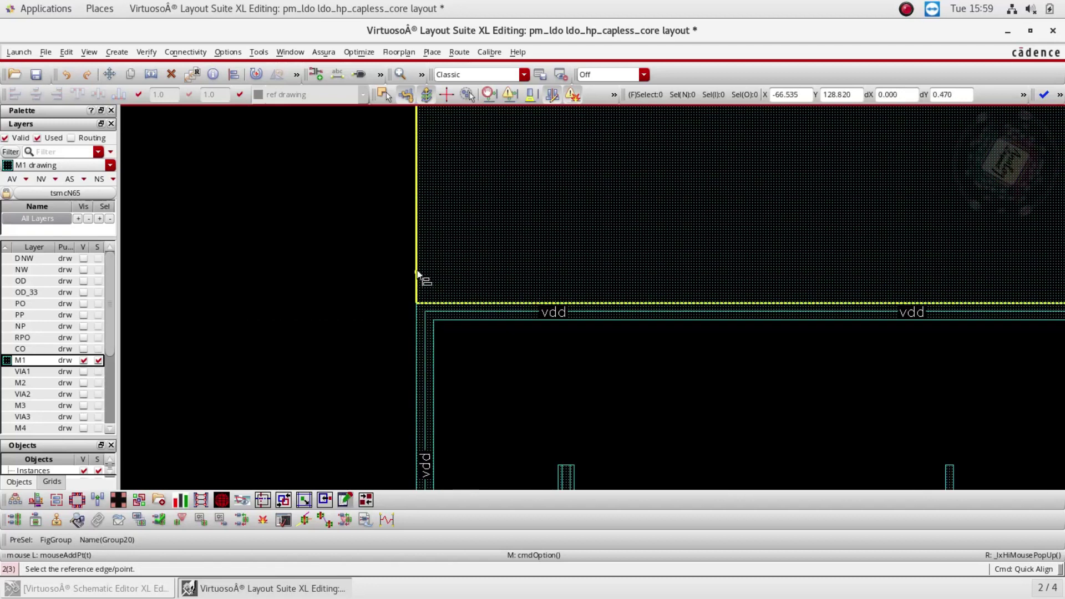
pyautogui.scroll(2, 425, 287)
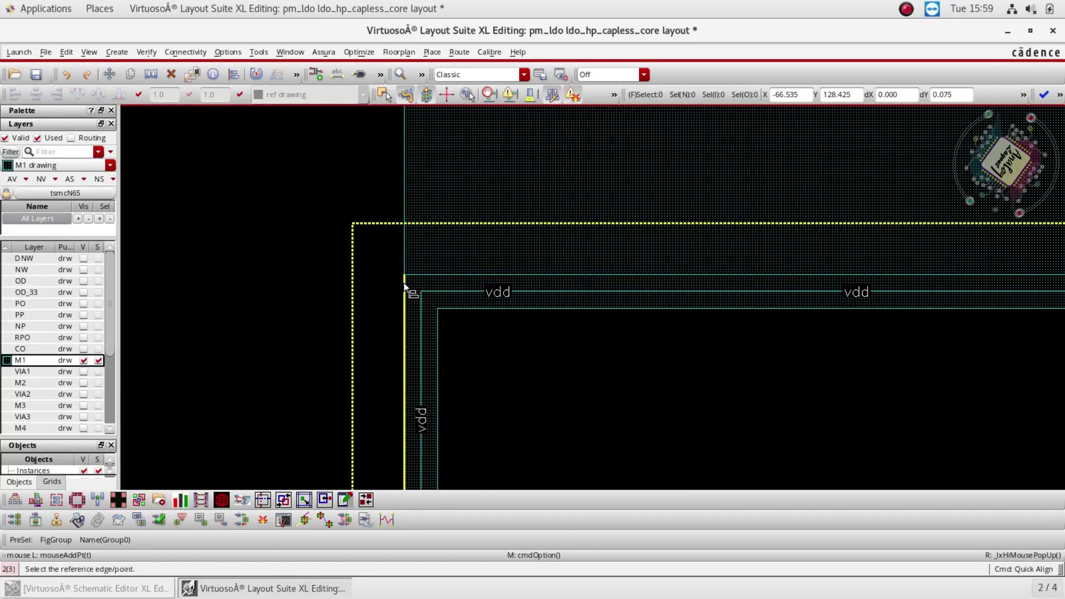
pyautogui.scroll(-3, 825, 208)
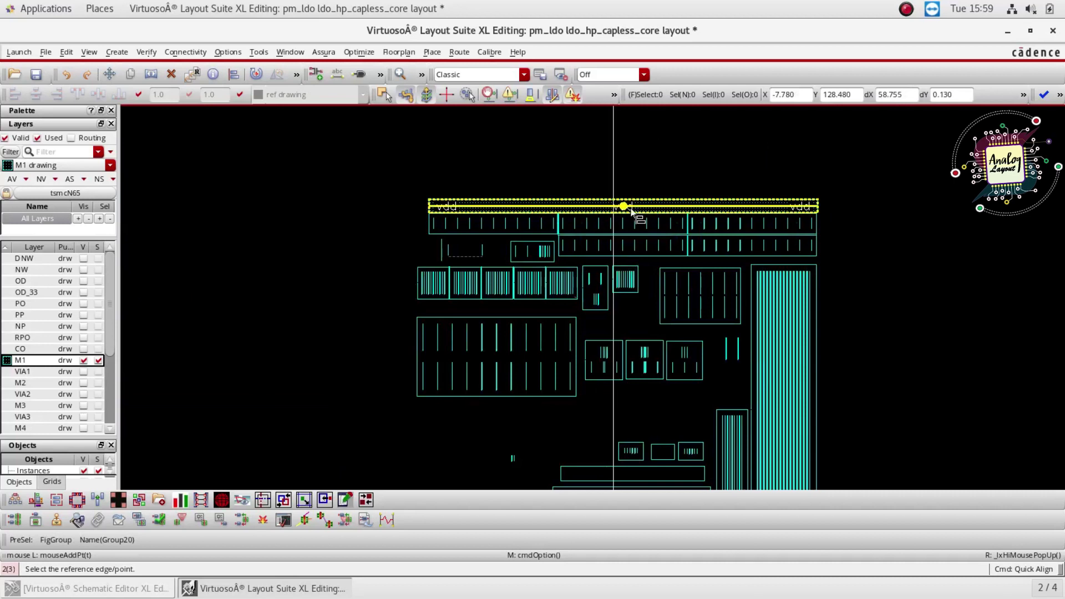
pyautogui.press('Escape')
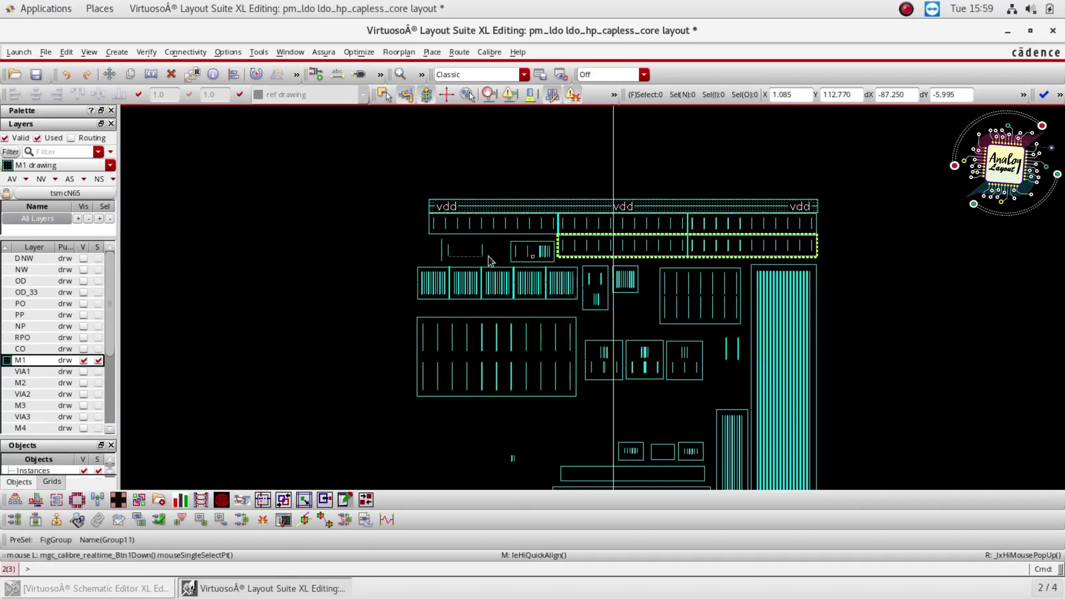
# - Box-select the bottom horizontal strap
pyautogui.scroll(-2, 480, 199)
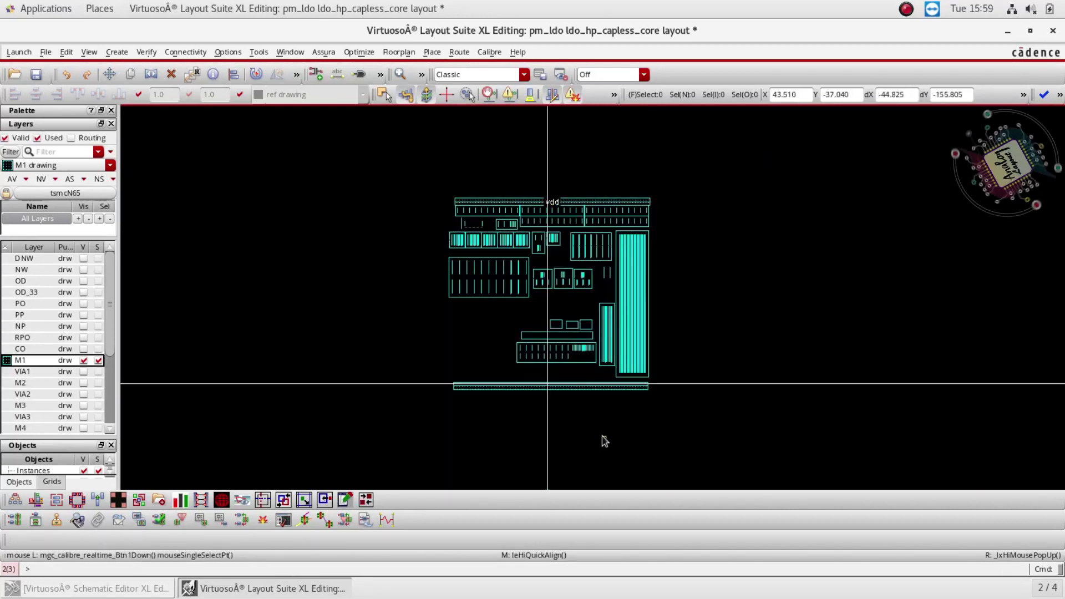
pyautogui.scroll(3, 592, 404)
pyautogui.scroll(-2, 635, 351)
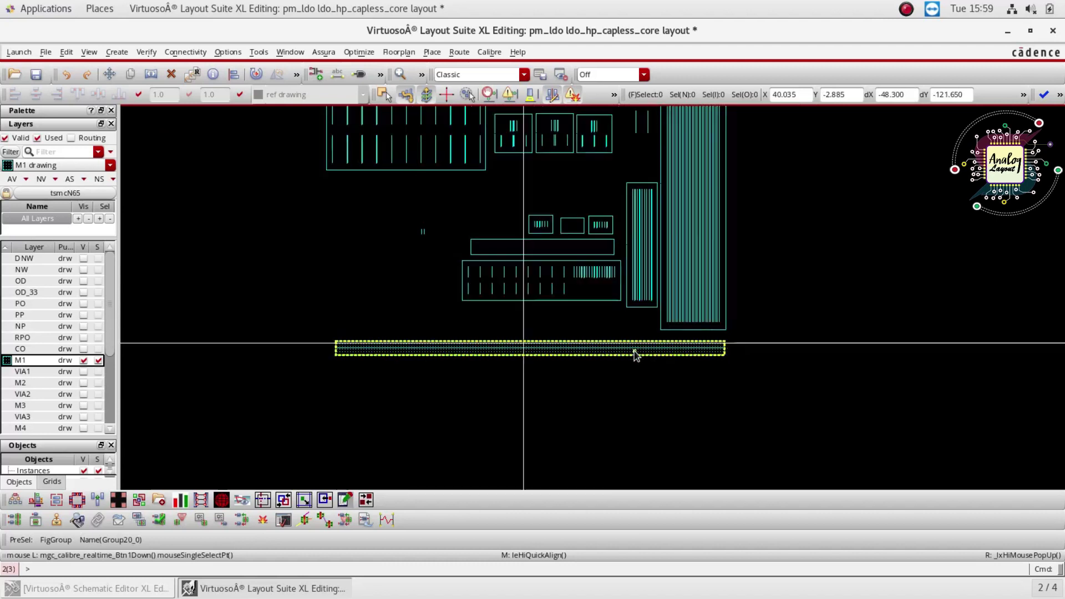
pyautogui.moveTo(904, 365); pyautogui.dragTo(409, 418)
pyautogui.scroll(-2, 509, 471)
pyautogui.scroll(4, 523, 231)
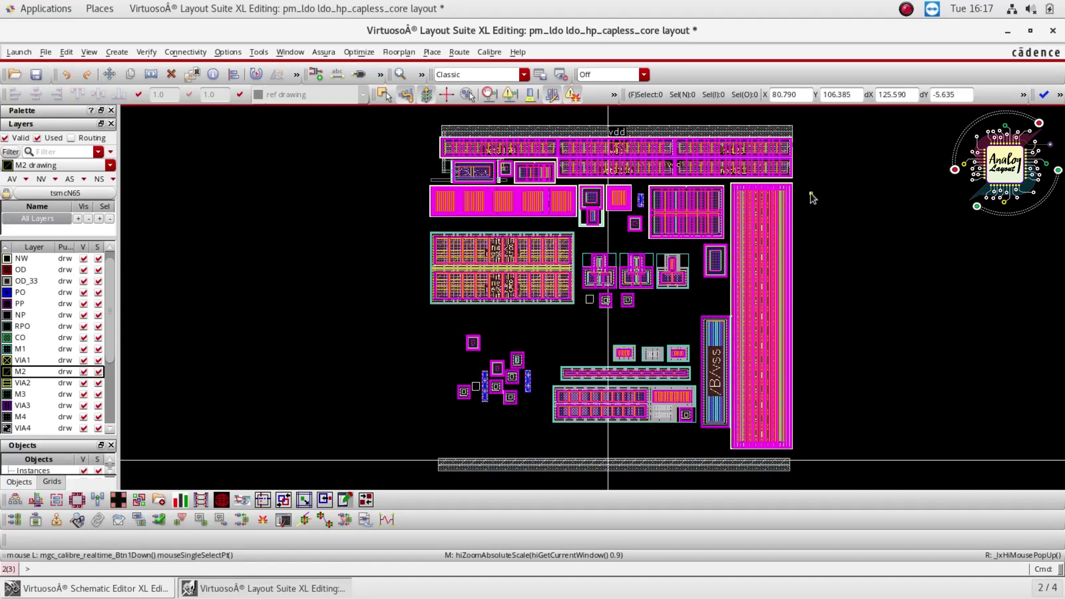
# - Zoom around the capless core to inspect the vdd strap with M4 drawing active
pyautogui.keyDown('ctrl'); pyautogui.scroll(2, 800, 133); pyautogui.keyUp('ctrl')
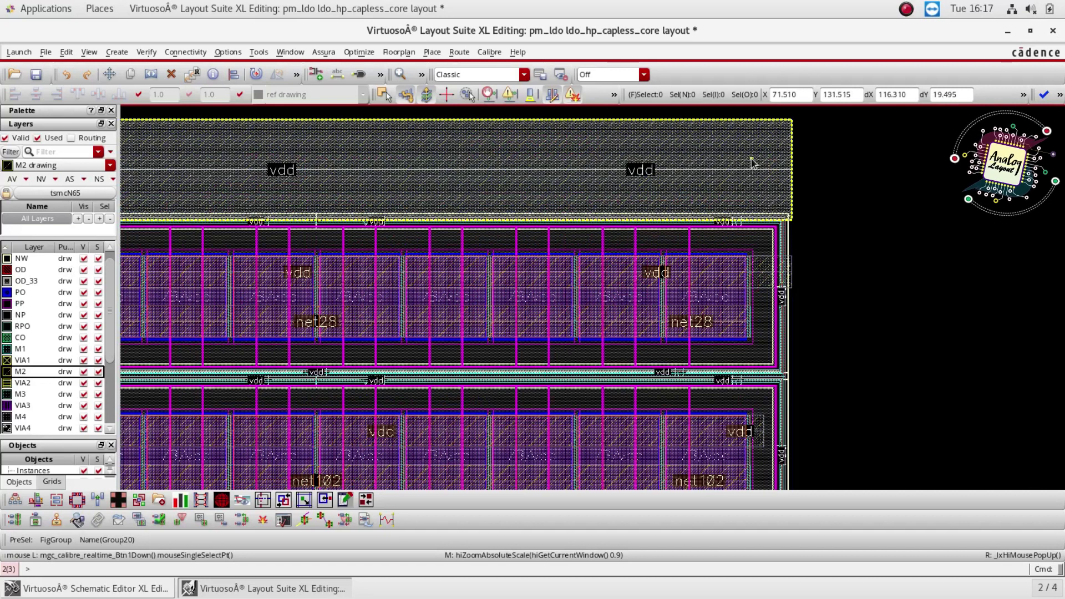
pyautogui.keyDown('ctrl'); pyautogui.scroll(-4, 751, 162); pyautogui.keyUp('ctrl')
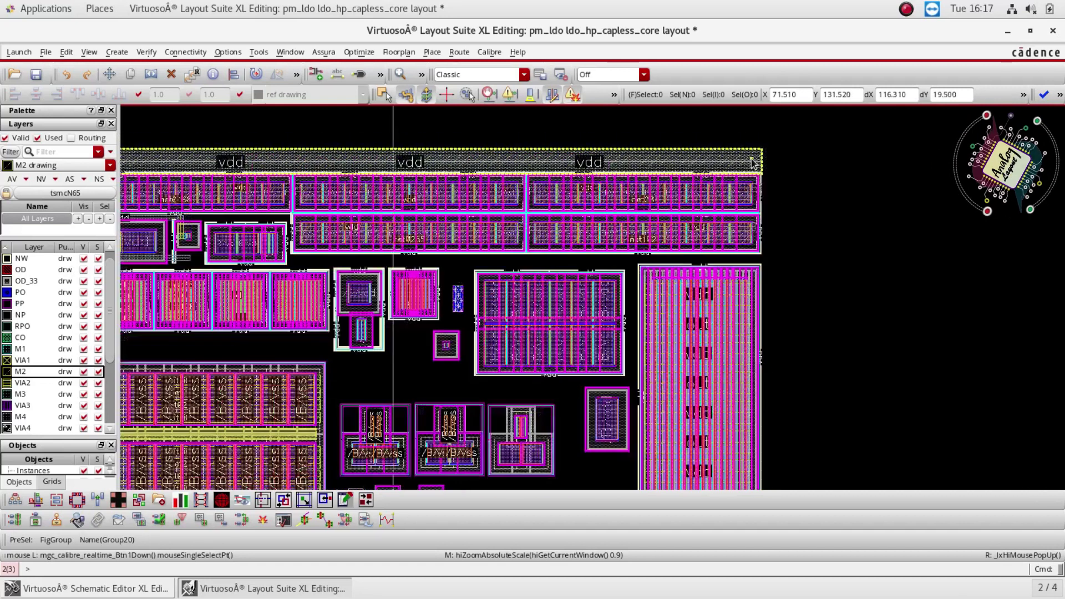
pyautogui.keyDown('ctrl'); pyautogui.scroll(3, 730, 422); pyautogui.keyUp('ctrl')
pyautogui.keyDown('ctrl'); pyautogui.scroll(-1, 715, 444); pyautogui.keyUp('ctrl')
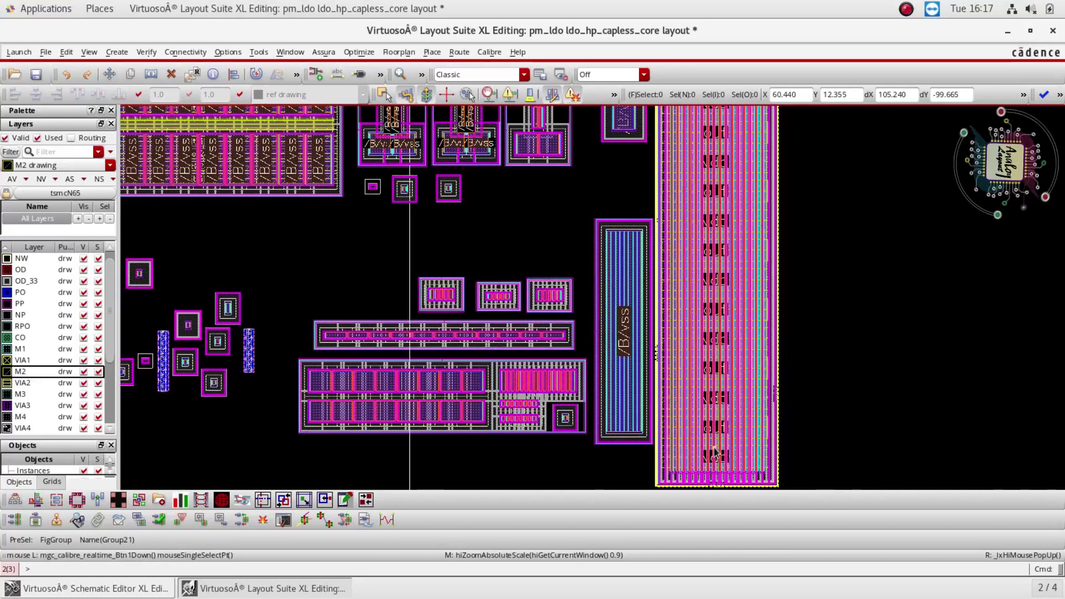
pyautogui.keyDown('ctrl'); pyautogui.scroll(-2, 715, 452); pyautogui.keyUp('ctrl')
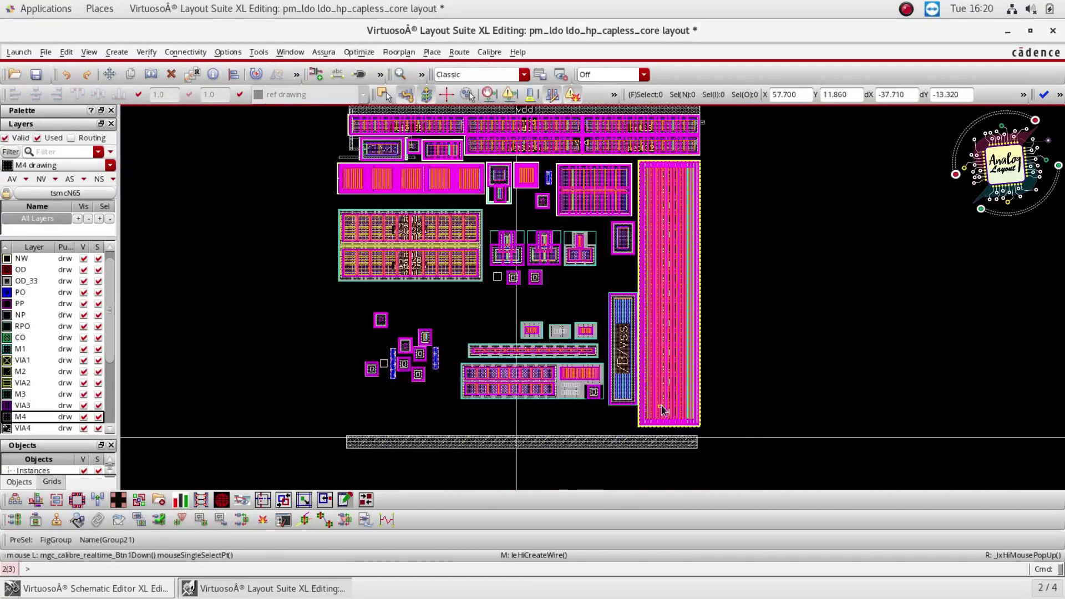
# - Draw a 2.0-wide vertical M4 wire to the right of the layout block
pyautogui.middleClick(688, 444)
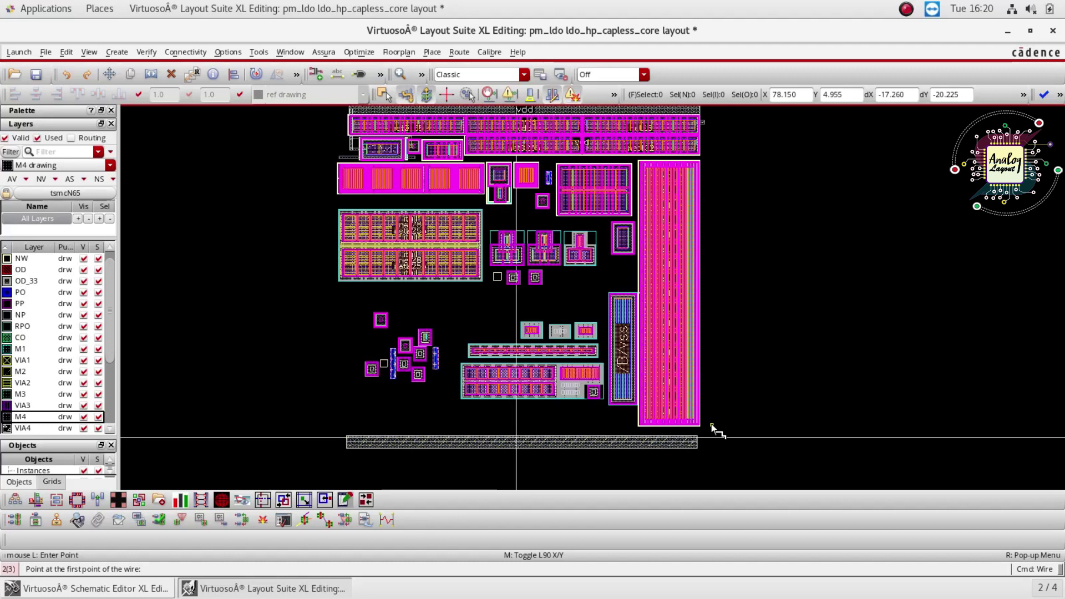
pyautogui.click(712, 426)
pyautogui.scroll(-3, 719, 328)
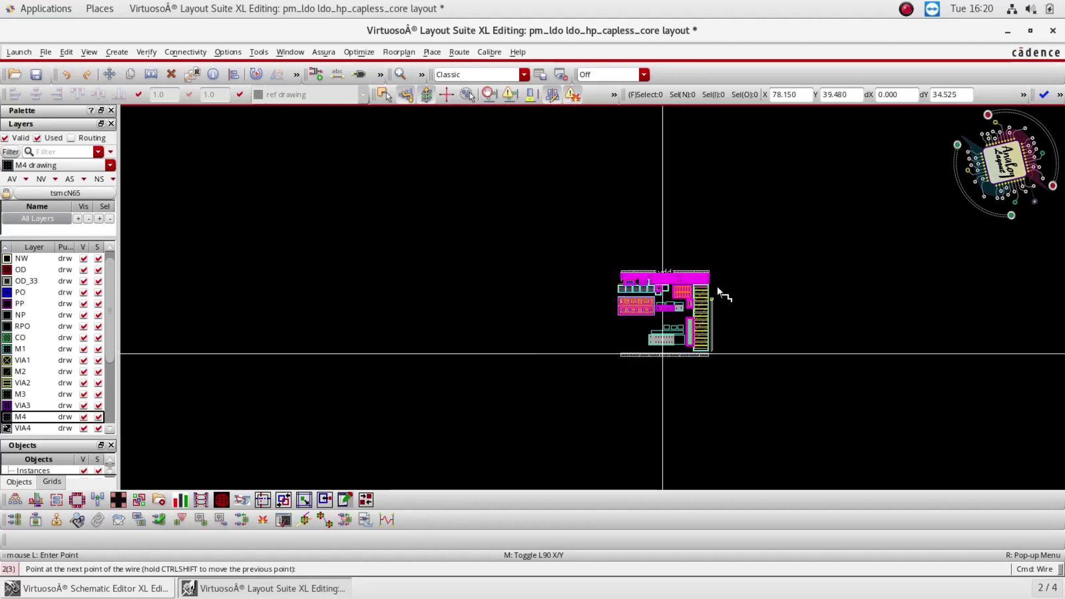
pyautogui.scroll(5, 716, 285)
pyautogui.doubleClick(712, 269)
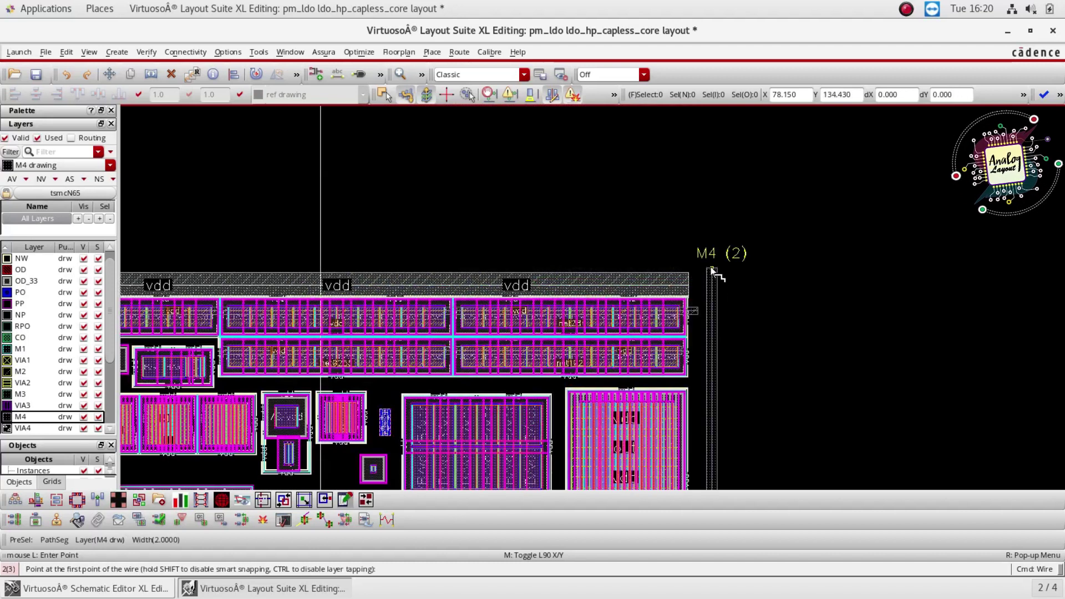
pyautogui.press('Escape')
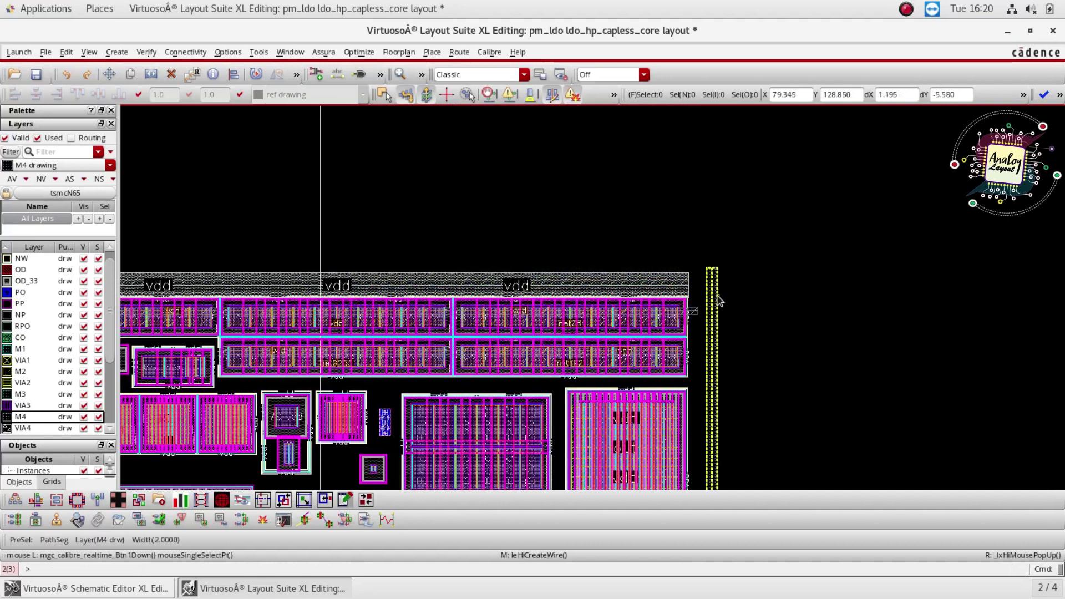
# - Place a copy of the M4 wire further right, then pick its left edge for alignment
pyautogui.press('c')
pyautogui.click(715, 302)
pyautogui.click(749, 302)
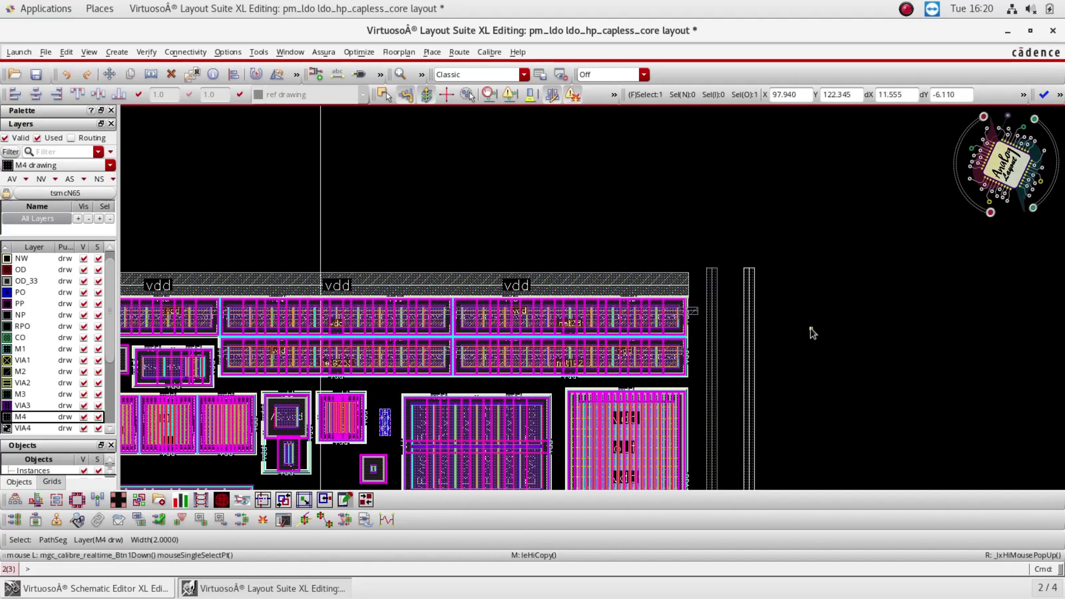
pyautogui.keyDown('ctrl'); pyautogui.scroll(2, 706, 289); pyautogui.keyUp('ctrl')
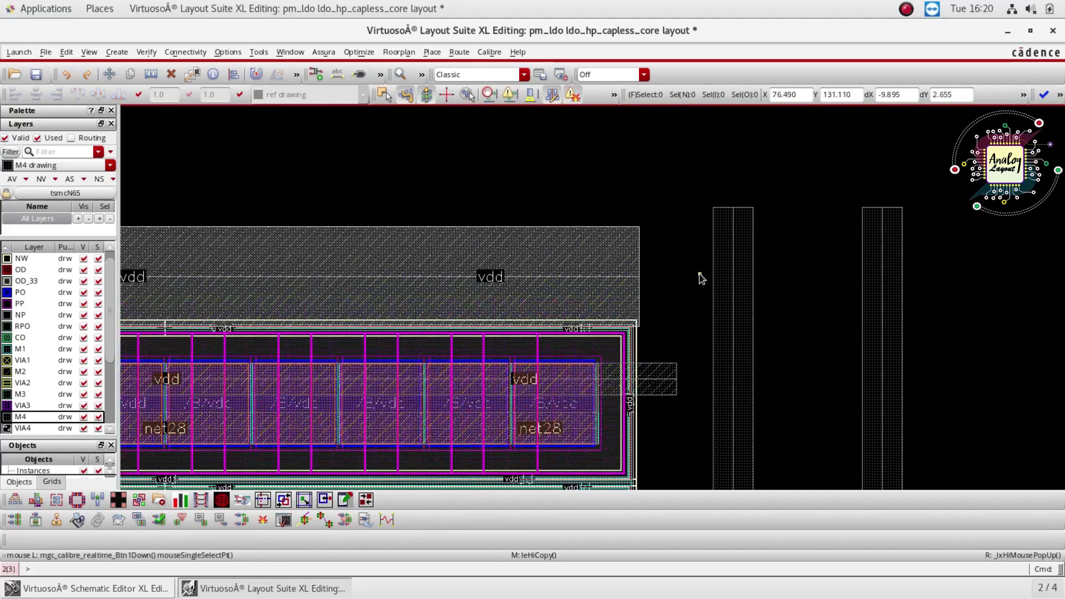
pyautogui.press('a')
pyautogui.click(715, 282)
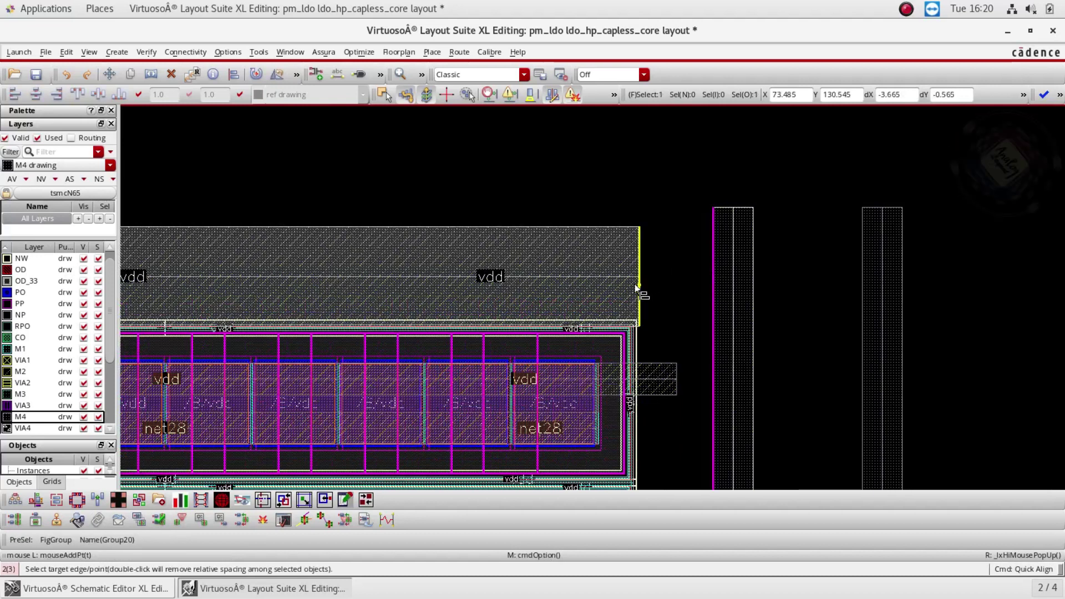
# - Butt the left M4 rail against the right end of the top vdd strap
pyautogui.click(637, 293)
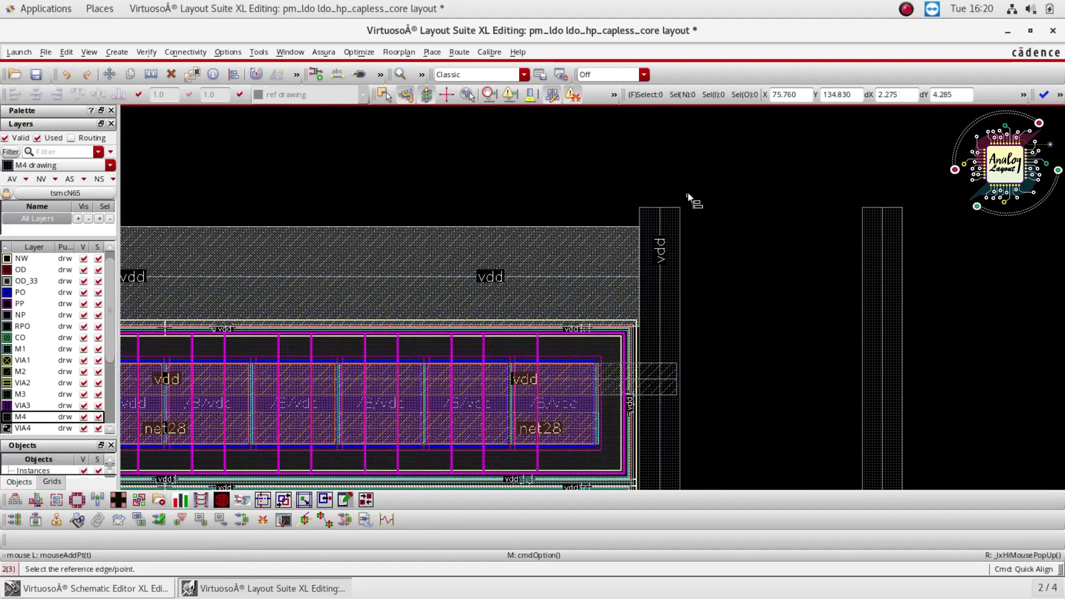
pyautogui.keyDown('ctrl'); pyautogui.scroll(-2, 692, 199); pyautogui.keyUp('ctrl')
pyautogui.keyDown('ctrl'); pyautogui.scroll(-2, 690, 194); pyautogui.keyUp('ctrl')
pyautogui.keyDown('ctrl'); pyautogui.scroll(4, 697, 372); pyautogui.keyUp('ctrl')
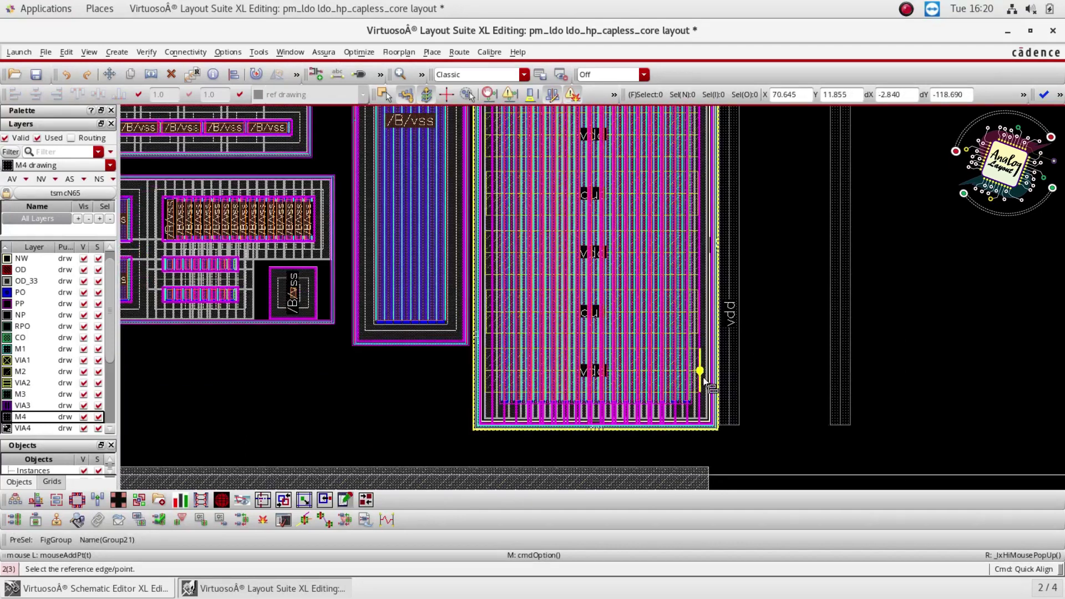
pyautogui.keyDown('ctrl'); pyautogui.scroll(2, 716, 432); pyautogui.keyUp('ctrl')
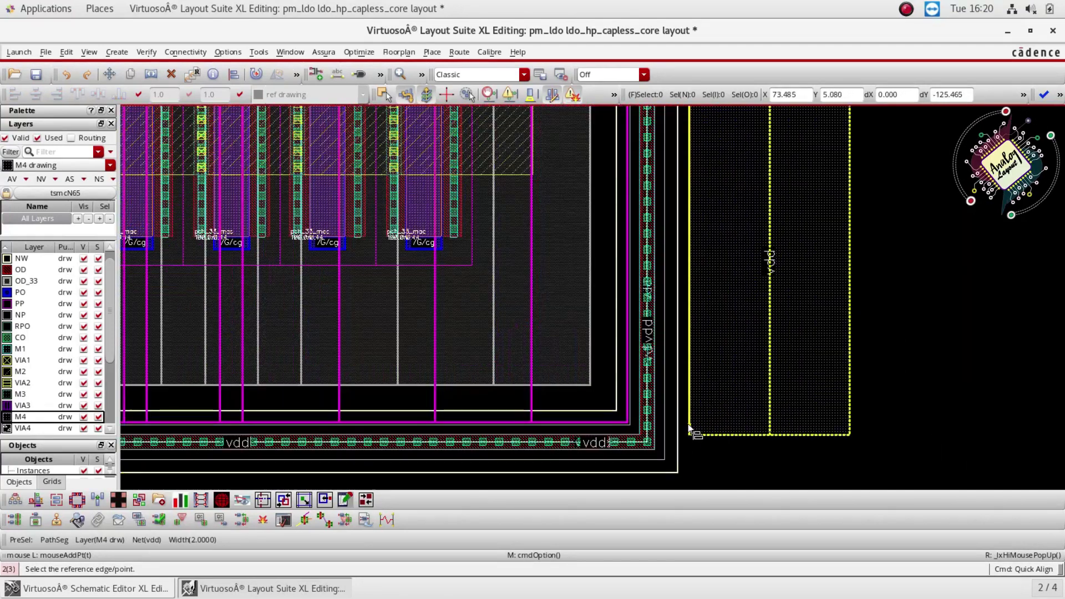
# - Check the rail alignment, then bring the ldo_hp_capless_core schematic window to the front
pyautogui.click(774, 460)
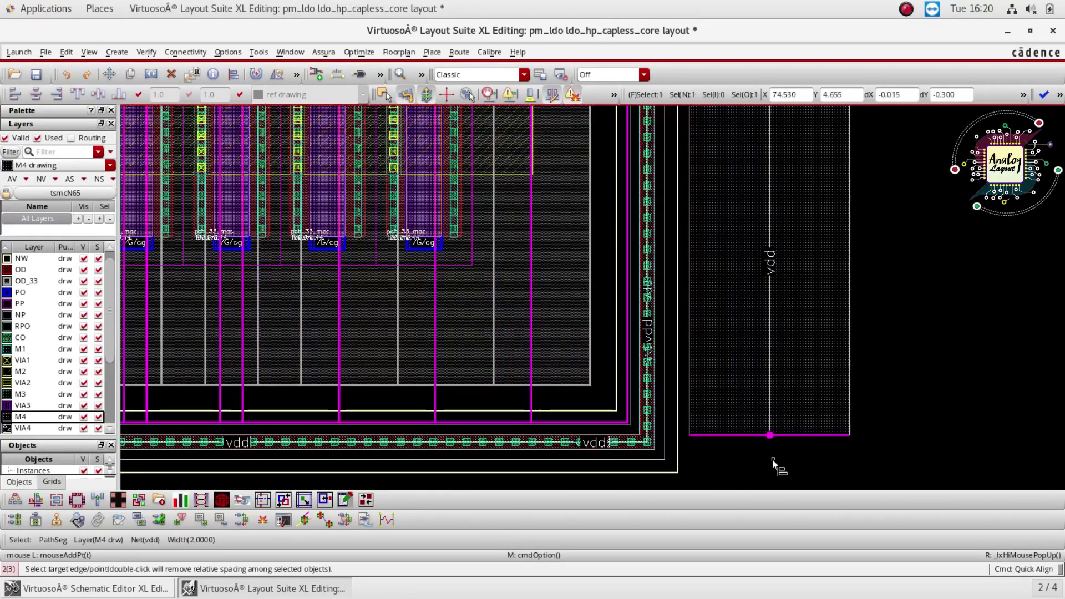
pyautogui.press('Escape')
pyautogui.keyDown('ctrl'); pyautogui.scroll(-3, 750, 444); pyautogui.keyUp('ctrl')
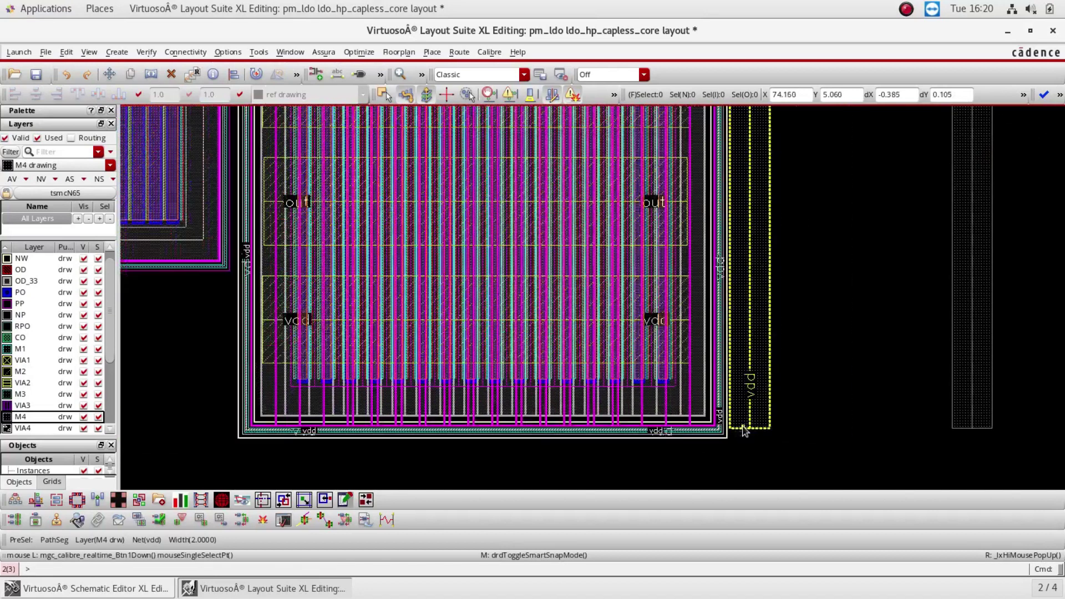
pyautogui.keyDown('ctrl'); pyautogui.scroll(-3, 743, 432); pyautogui.keyUp('ctrl')
pyautogui.keyDown('ctrl'); pyautogui.scroll(3, 759, 230); pyautogui.keyUp('ctrl')
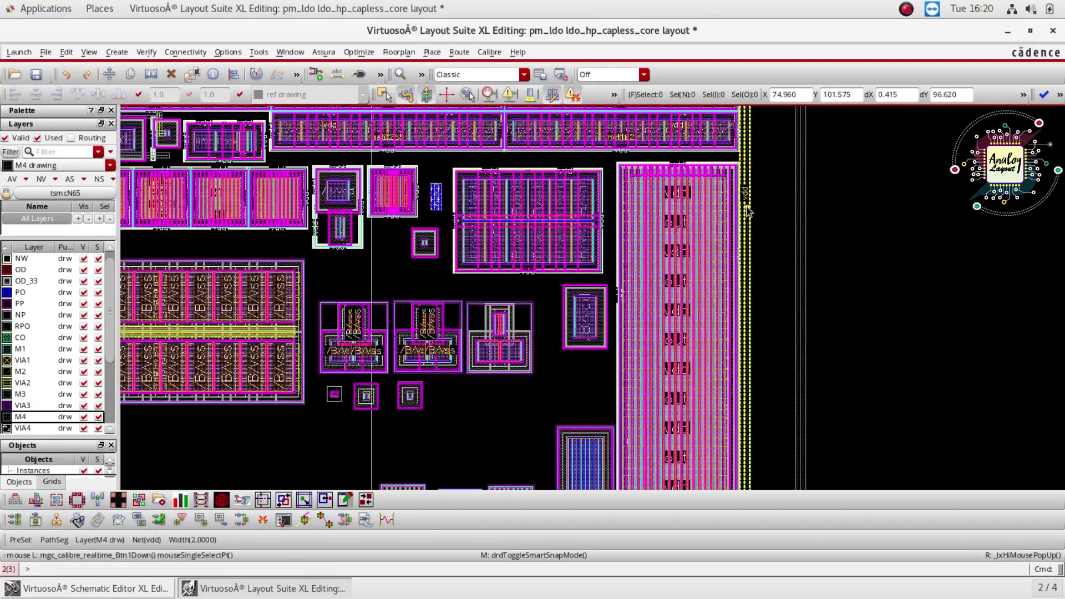
pyautogui.keyDown('ctrl'); pyautogui.scroll(-1, 767, 237); pyautogui.keyUp('ctrl')
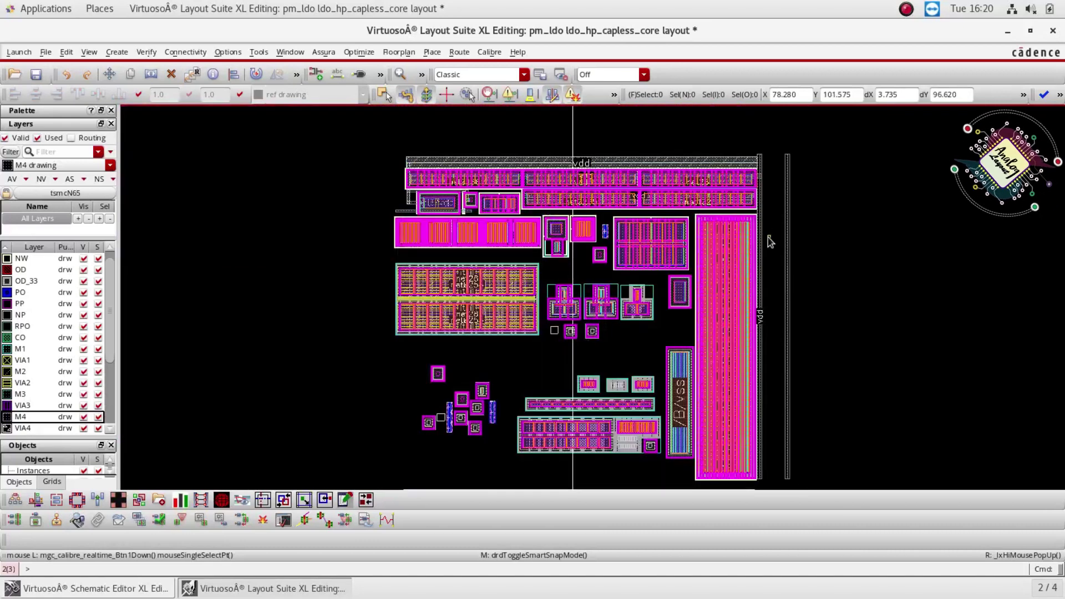
pyautogui.keyDown('ctrl'); pyautogui.scroll(2, 767, 167); pyautogui.keyUp('ctrl')
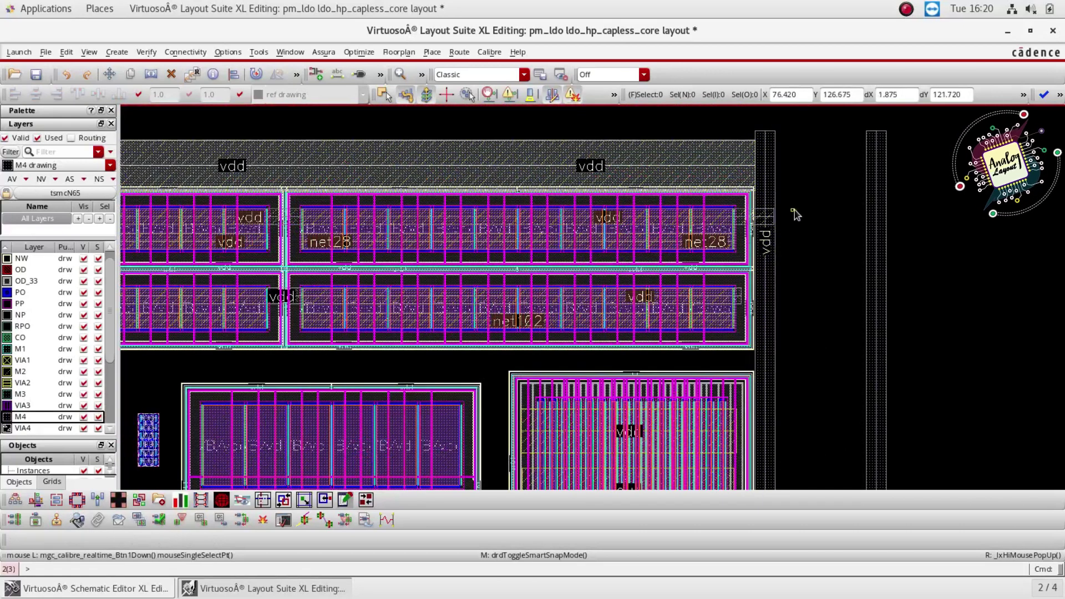
pyautogui.keyDown('ctrl'); pyautogui.scroll(-1, 783, 172); pyautogui.keyUp('ctrl')
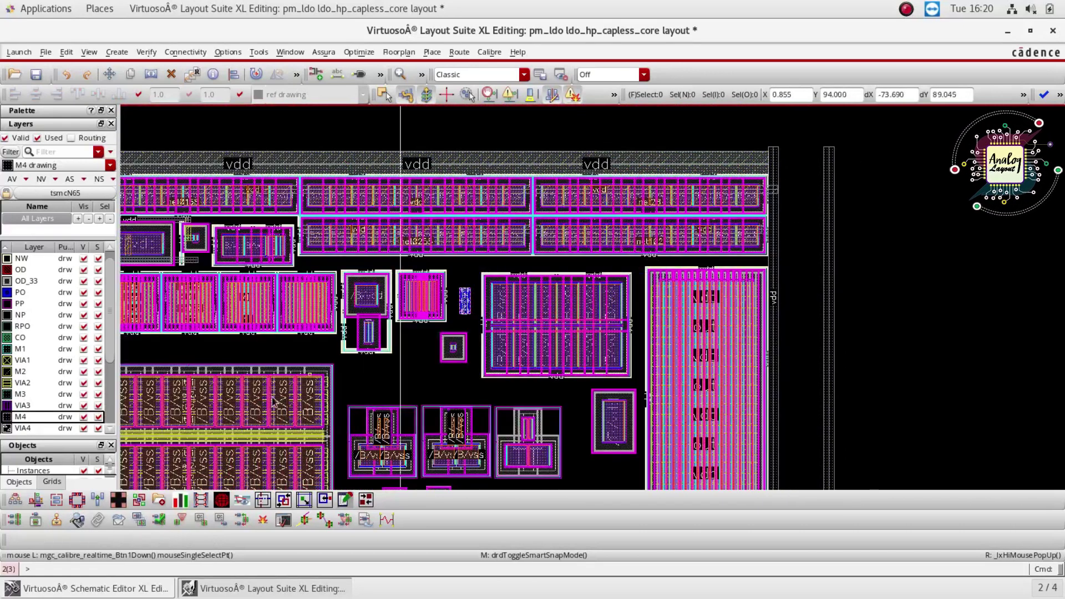
pyautogui.click(163, 592)
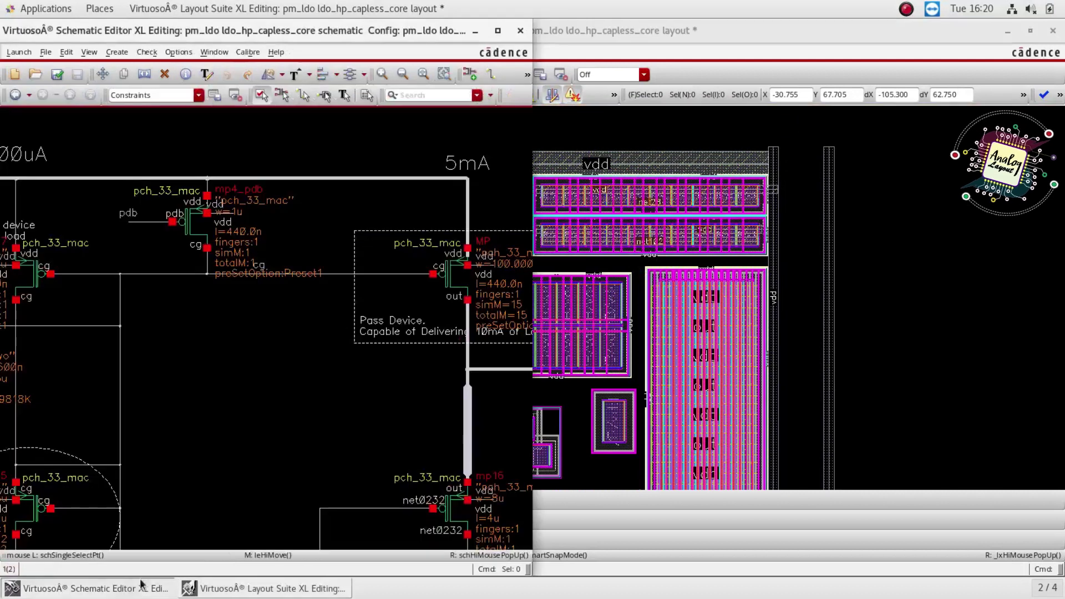
pyautogui.click(468, 216)
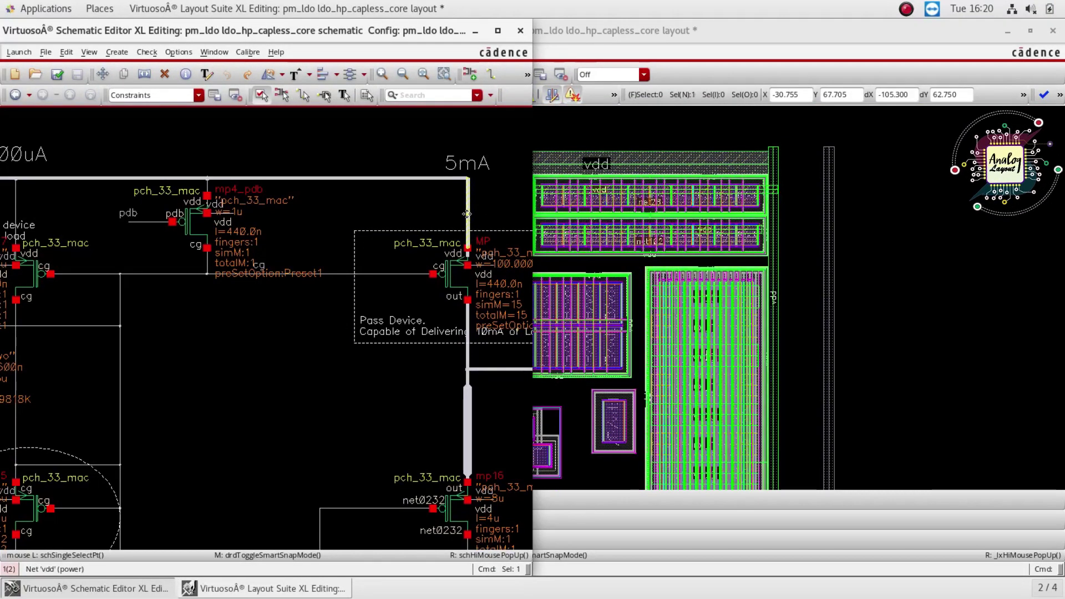
pyautogui.keyDown('ctrl'); pyautogui.scroll(3, 797, 257); pyautogui.keyUp('ctrl')
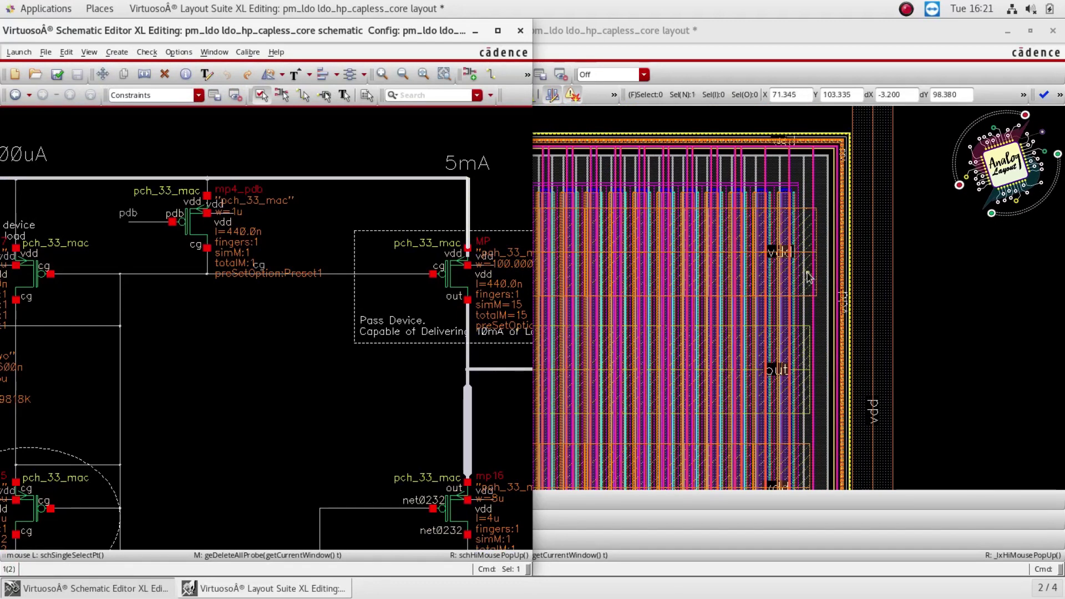
pyautogui.keyDown('ctrl'); pyautogui.scroll(-1, 804, 249); pyautogui.keyUp('ctrl')
pyautogui.click(806, 251)
pyautogui.keyDown('ctrl'); pyautogui.scroll(2, 808, 252); pyautogui.keyUp('ctrl')
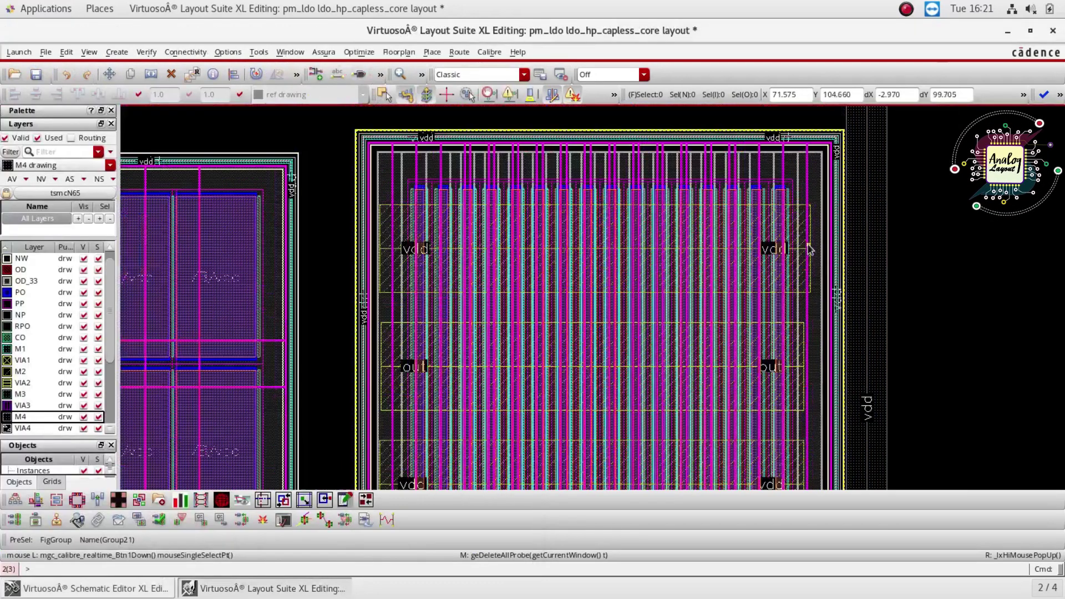
# - Stretch the first vdd strap out toward the vertical vdd rail
pyautogui.press('s')
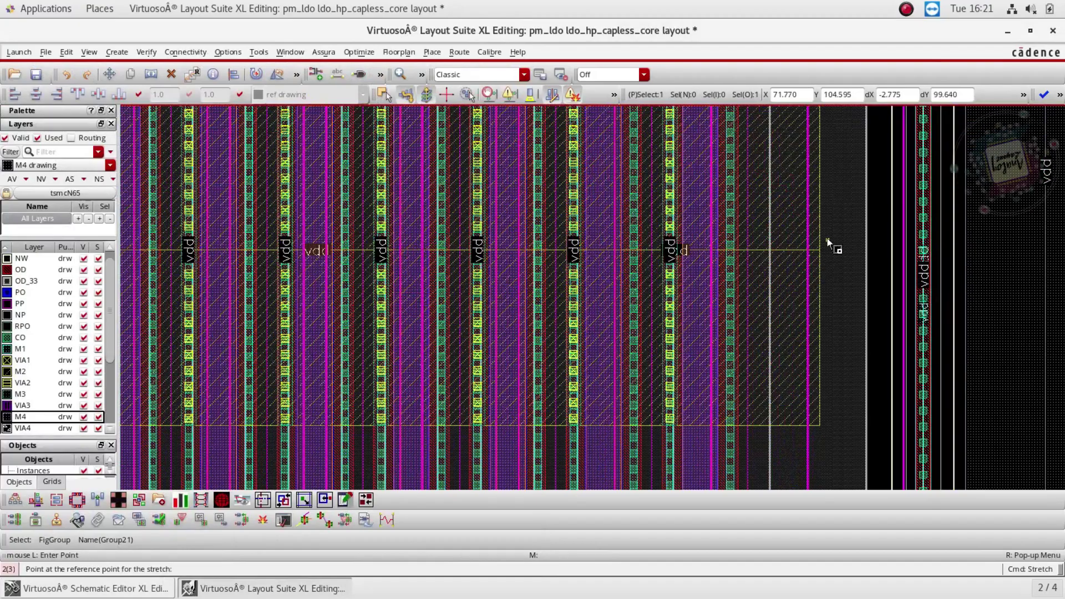
pyautogui.click(819, 254)
pyautogui.keyDown('ctrl'); pyautogui.scroll(-3, 825, 251); pyautogui.keyUp('ctrl')
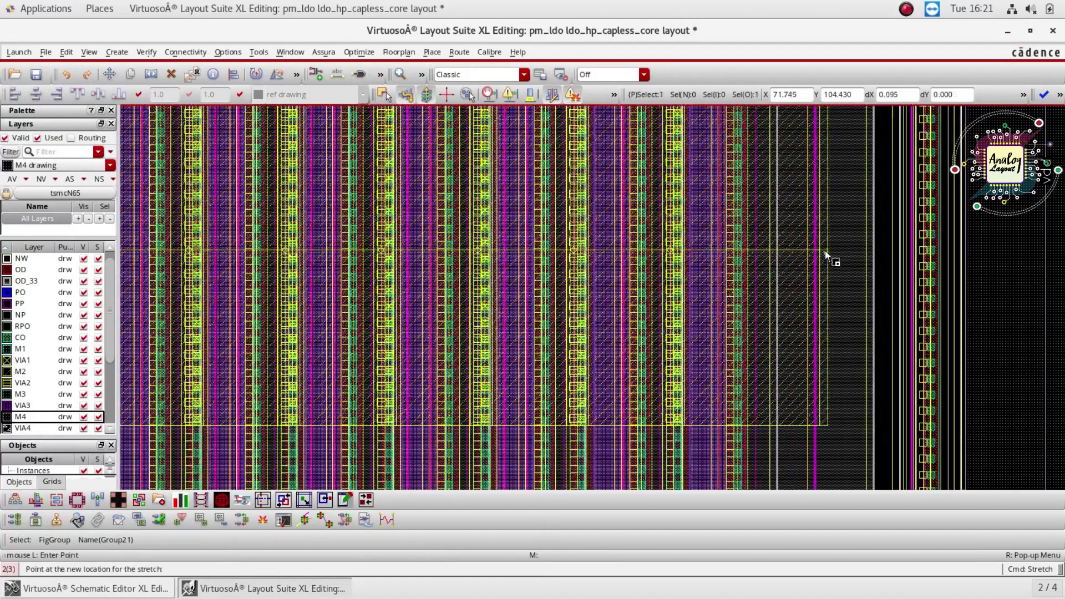
pyautogui.keyDown('ctrl'); pyautogui.scroll(3, 910, 240); pyautogui.keyUp('ctrl')
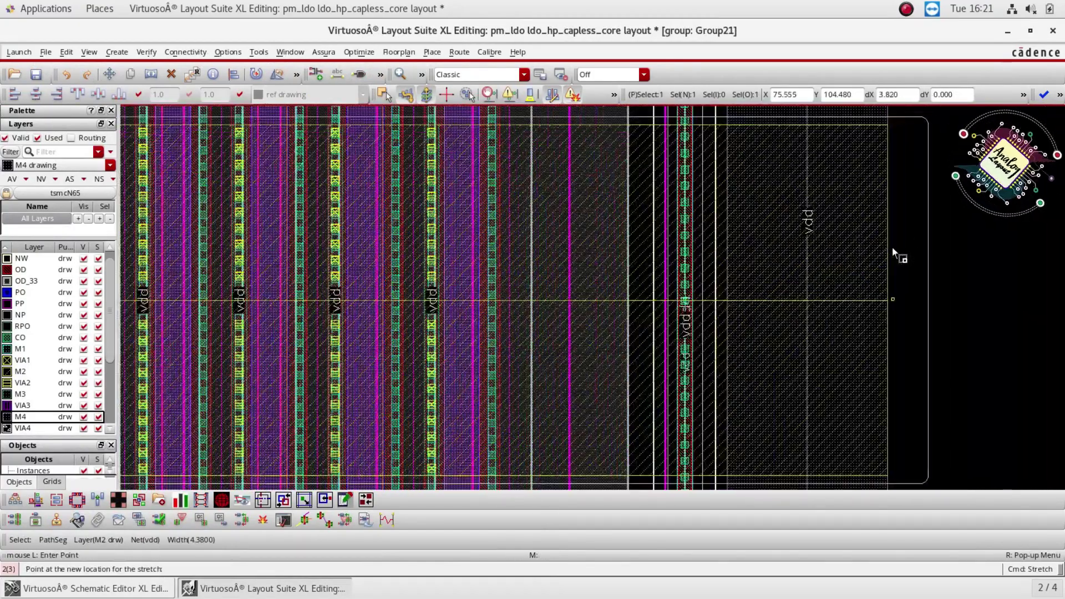
pyautogui.click(818, 208)
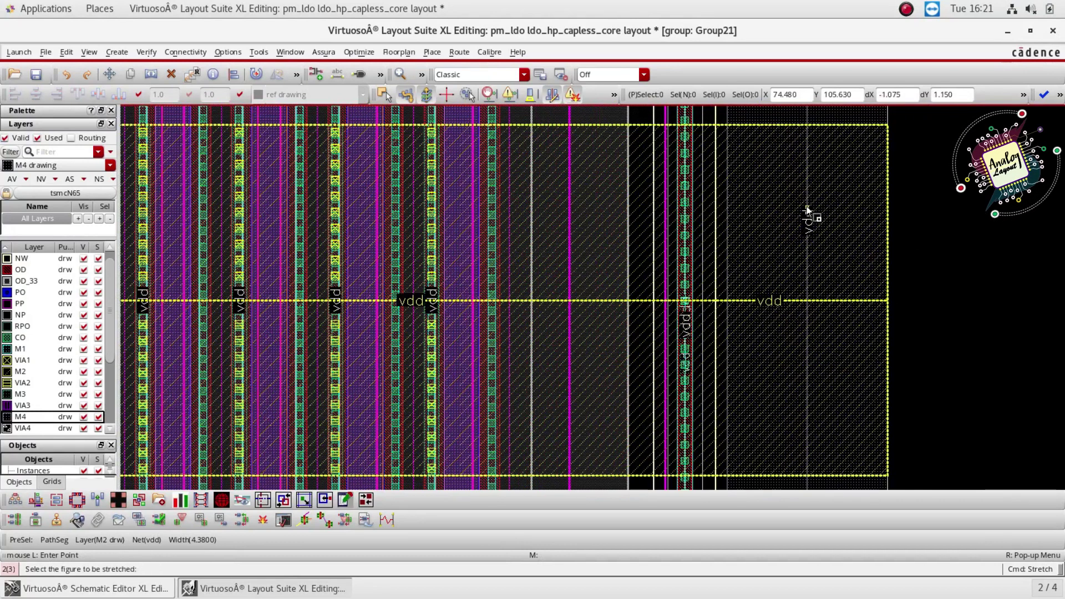
pyautogui.keyDown('ctrl'); pyautogui.scroll(-5, 808, 214); pyautogui.keyUp('ctrl')
pyautogui.keyDown('ctrl'); pyautogui.scroll(4, 764, 340); pyautogui.keyUp('ctrl')
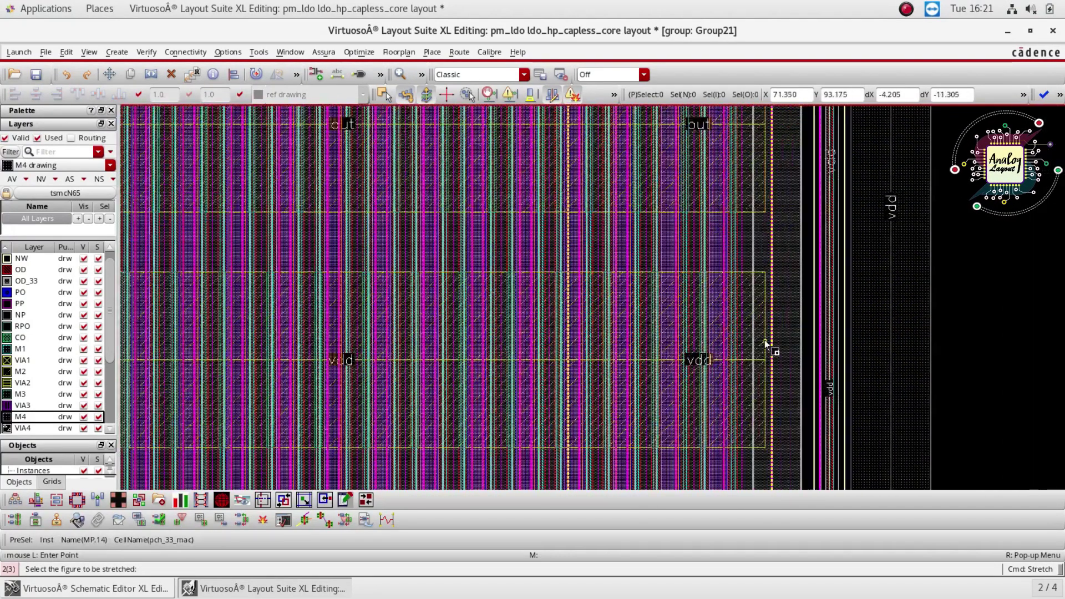
# - Enclose the vdd M2 strap ends and stretch them rightward to the vdd rail
pyautogui.click(775, 350)
pyautogui.click(755, 372)
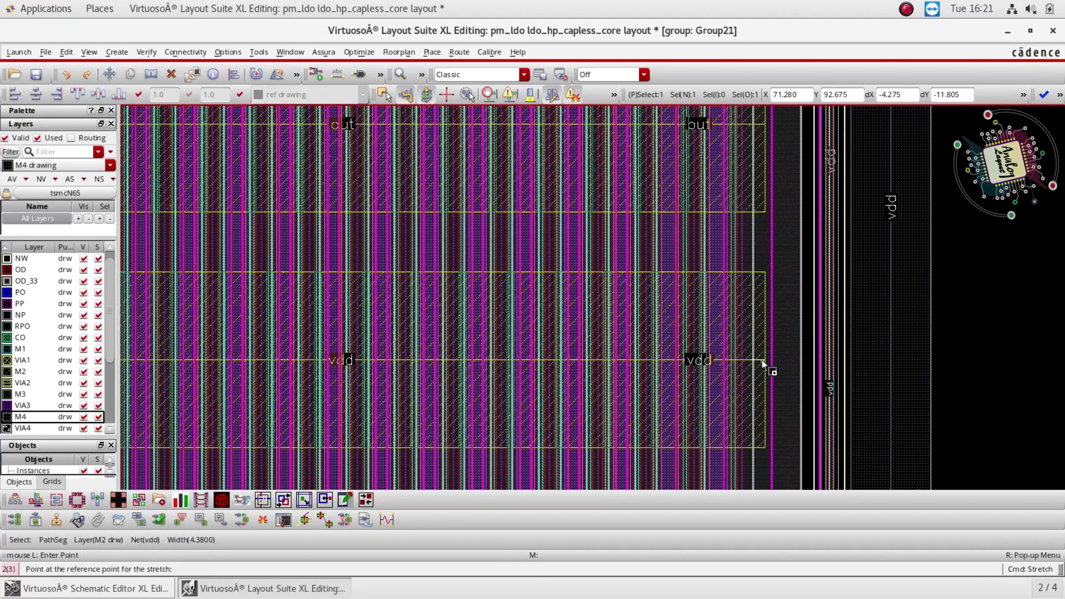
pyautogui.click(897, 332)
pyautogui.keyDown('ctrl'); pyautogui.scroll(3, 926, 340); pyautogui.keyUp('ctrl')
pyautogui.keyDown('ctrl'); pyautogui.scroll(2, 926, 336); pyautogui.keyUp('ctrl')
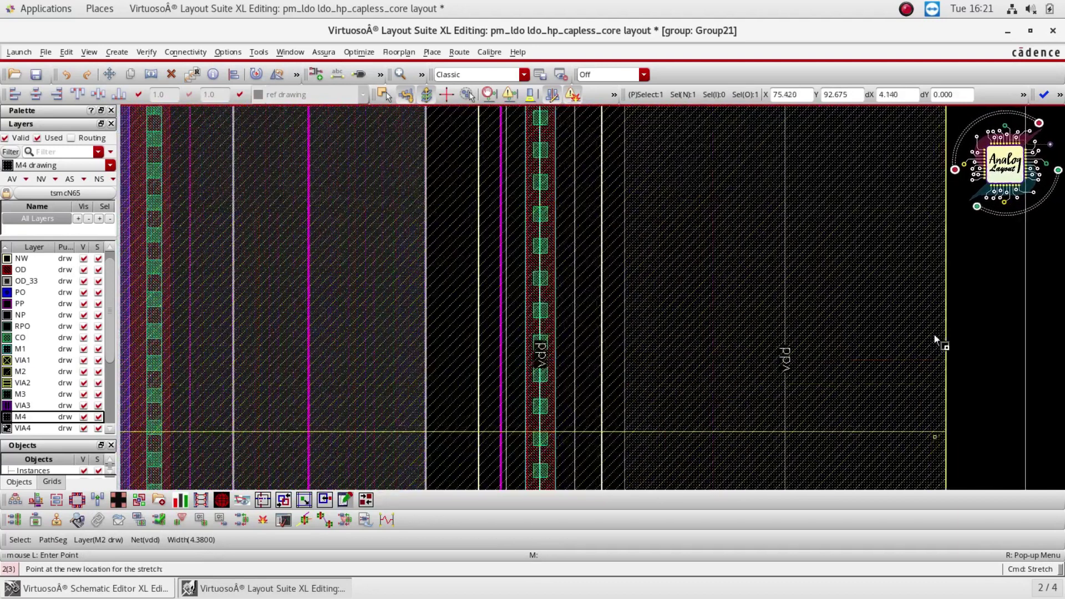
pyautogui.click(934, 334)
pyautogui.keyDown('ctrl'); pyautogui.scroll(-5, 806, 274); pyautogui.keyUp('ctrl')
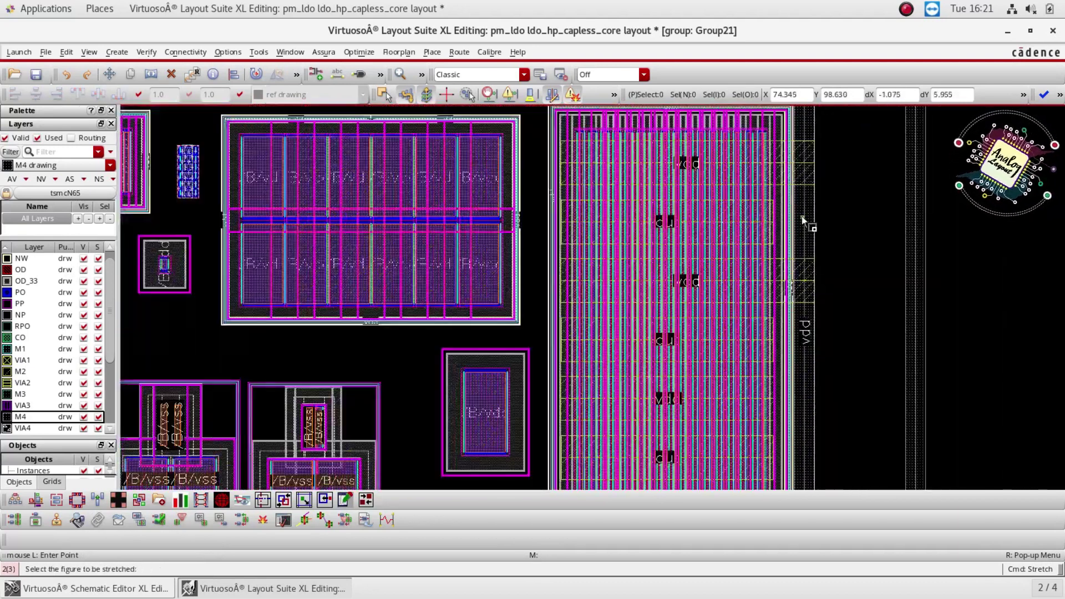
pyautogui.keyDown('ctrl'); pyautogui.scroll(-2, 813, 284); pyautogui.keyUp('ctrl')
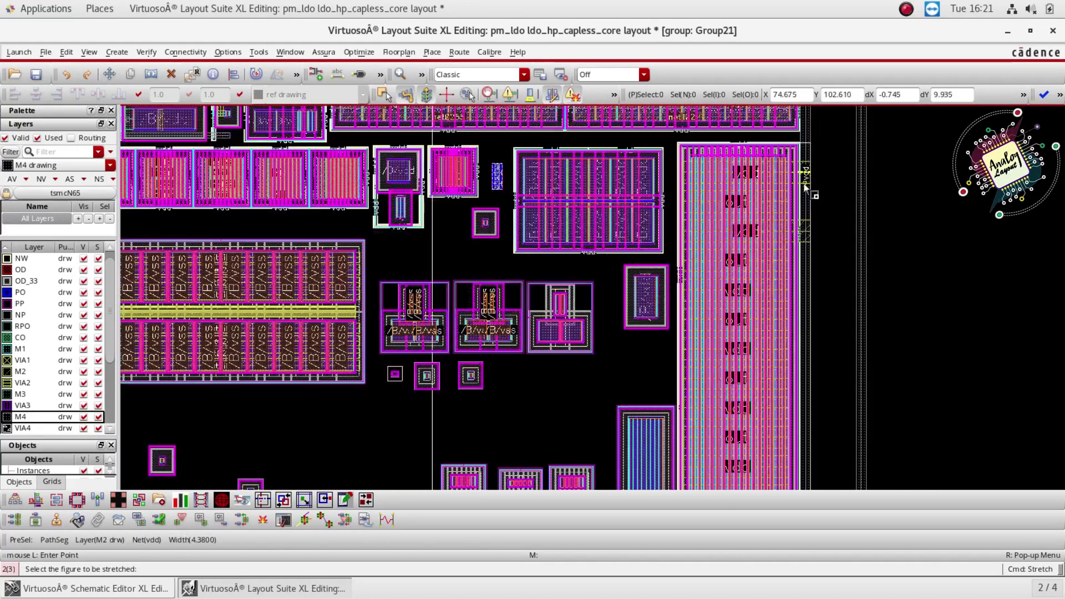
pyautogui.keyDown('ctrl'); pyautogui.scroll(2, 808, 304); pyautogui.keyUp('ctrl')
pyautogui.keyDown('ctrl'); pyautogui.scroll(2, 784, 326); pyautogui.keyUp('ctrl')
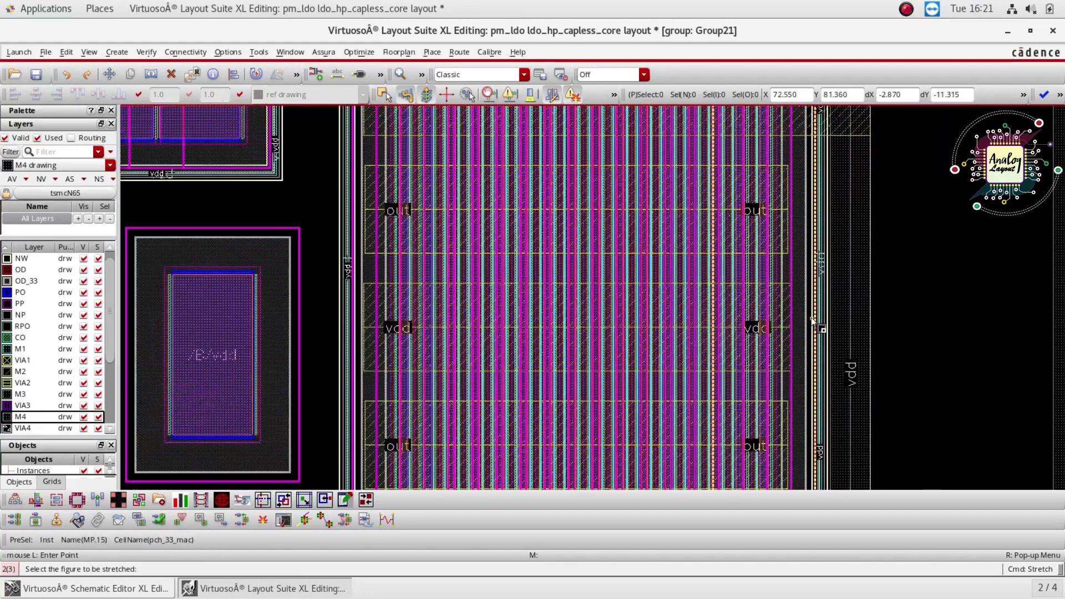
# - Stretch two more vdd strap ends about 3.95 rightward to the rail edge
pyautogui.moveTo(799, 333)
pyautogui.mouseDown()
pyautogui.moveTo(775, 342)
pyautogui.moveTo(792, 333)
pyautogui.mouseUp()
pyautogui.keyDown('ctrl'); pyautogui.scroll(-2, 805, 277); pyautogui.keyUp('ctrl')
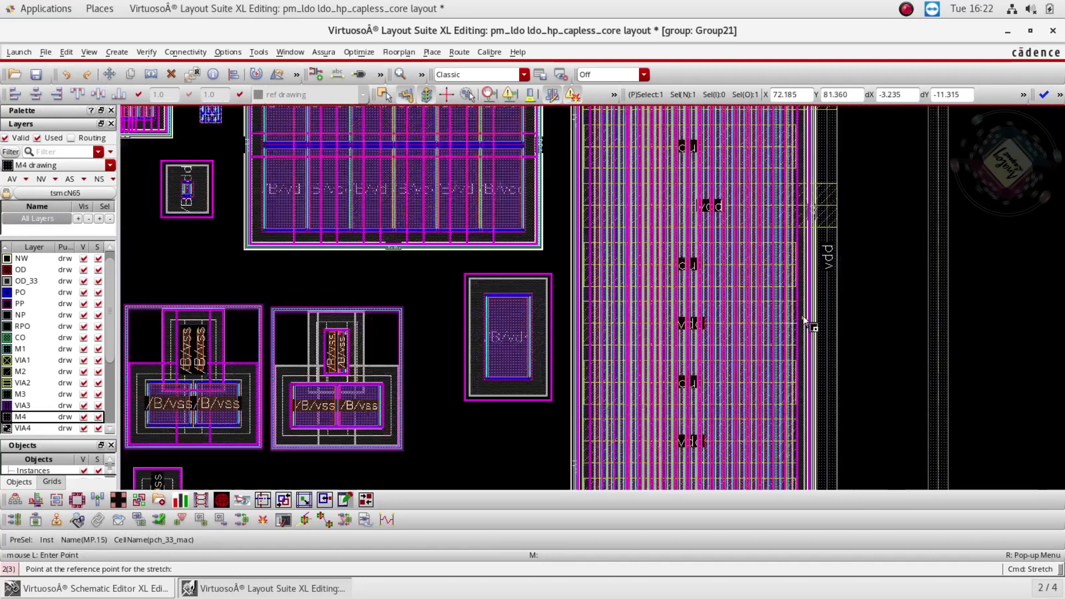
pyautogui.keyDown('ctrl'); pyautogui.scroll(2, 807, 385); pyautogui.keyUp('ctrl')
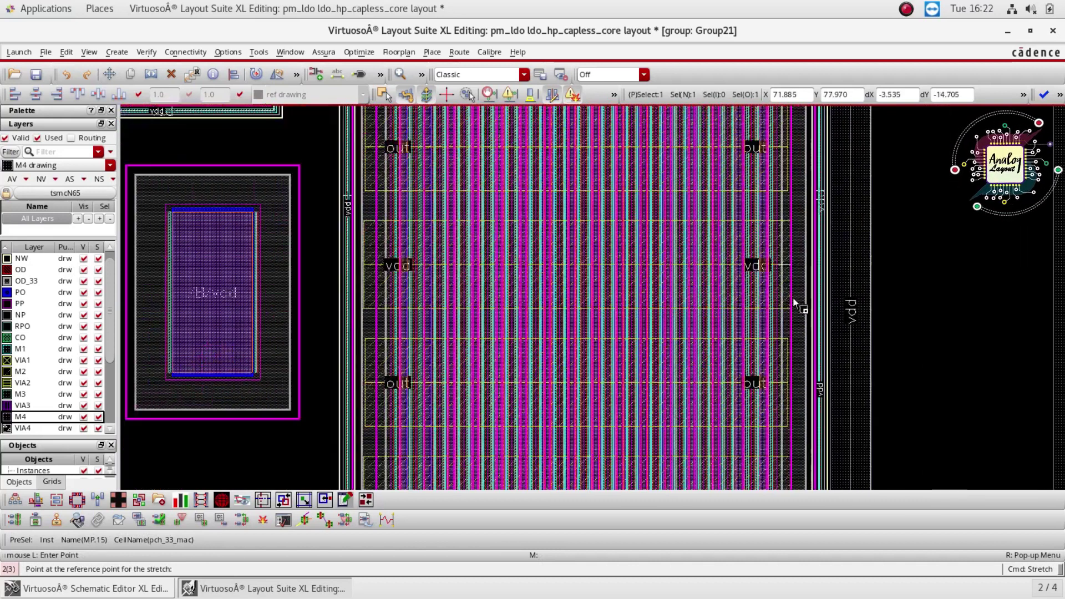
pyautogui.keyDown('ctrl'); pyautogui.scroll(-2, 797, 261); pyautogui.keyUp('ctrl')
pyautogui.keyDown('ctrl'); pyautogui.scroll(2, 799, 336); pyautogui.keyUp('ctrl')
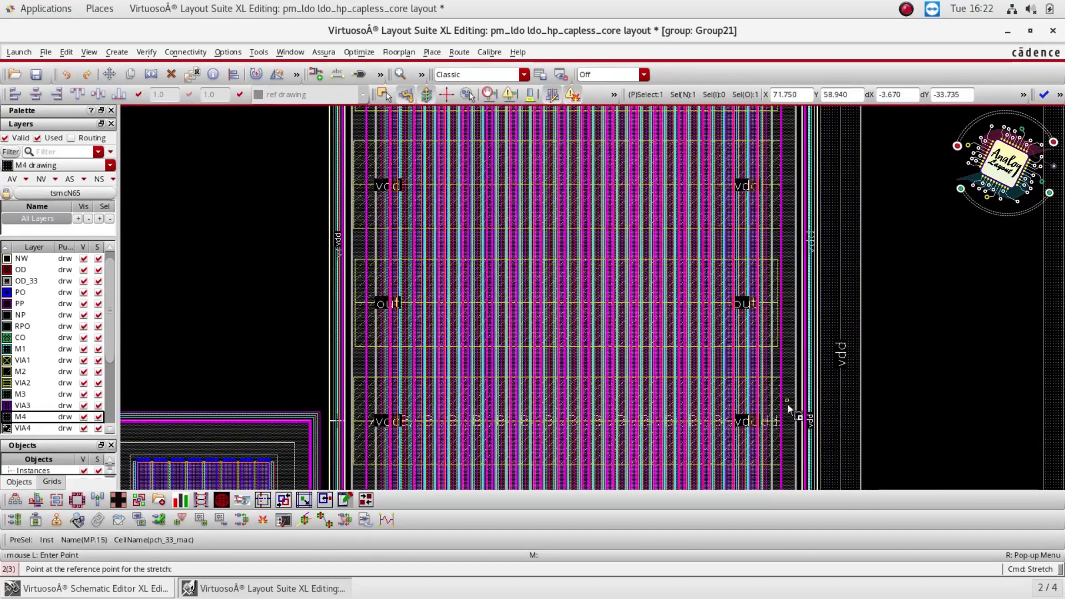
pyautogui.keyDown('shift'); pyautogui.click(776, 423); pyautogui.keyUp('shift')
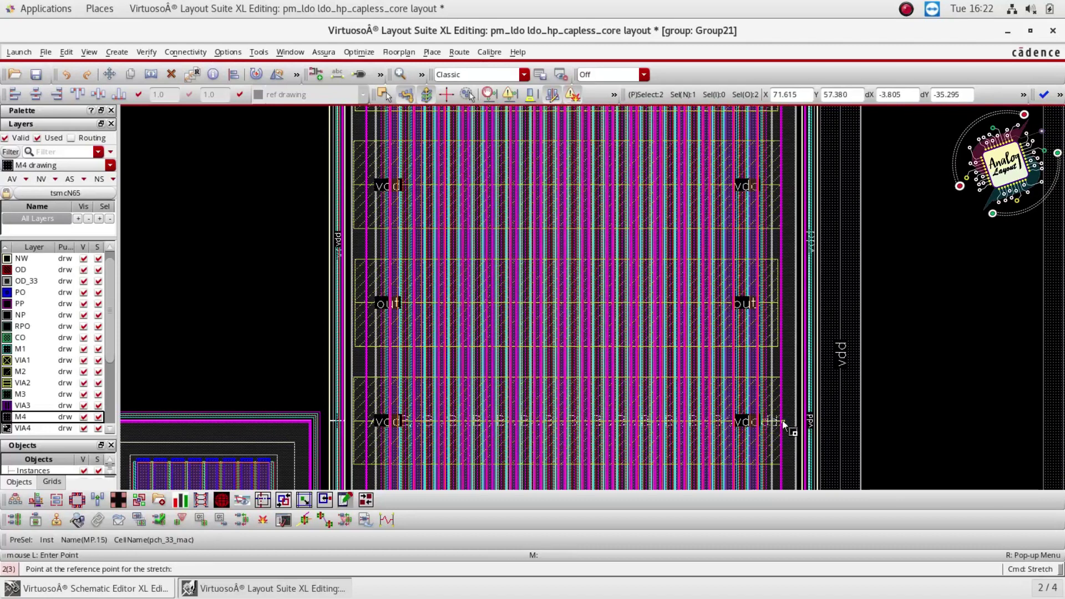
pyautogui.click(850, 397)
pyautogui.keyDown('ctrl'); pyautogui.scroll(2, 848, 400); pyautogui.keyUp('ctrl')
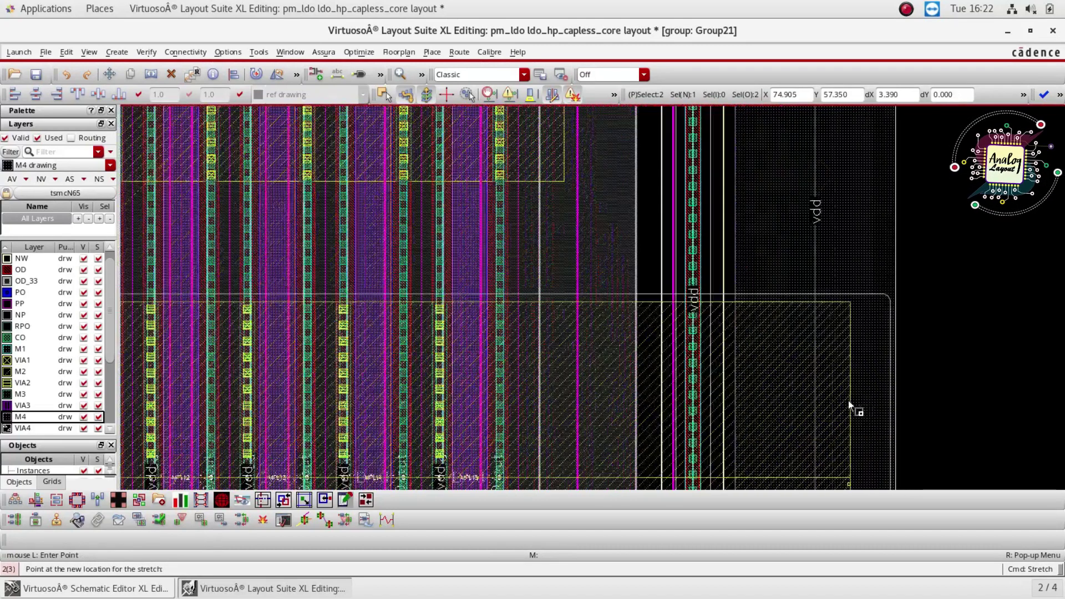
pyautogui.keyDown('ctrl'); pyautogui.scroll(2, 921, 379); pyautogui.keyUp('ctrl')
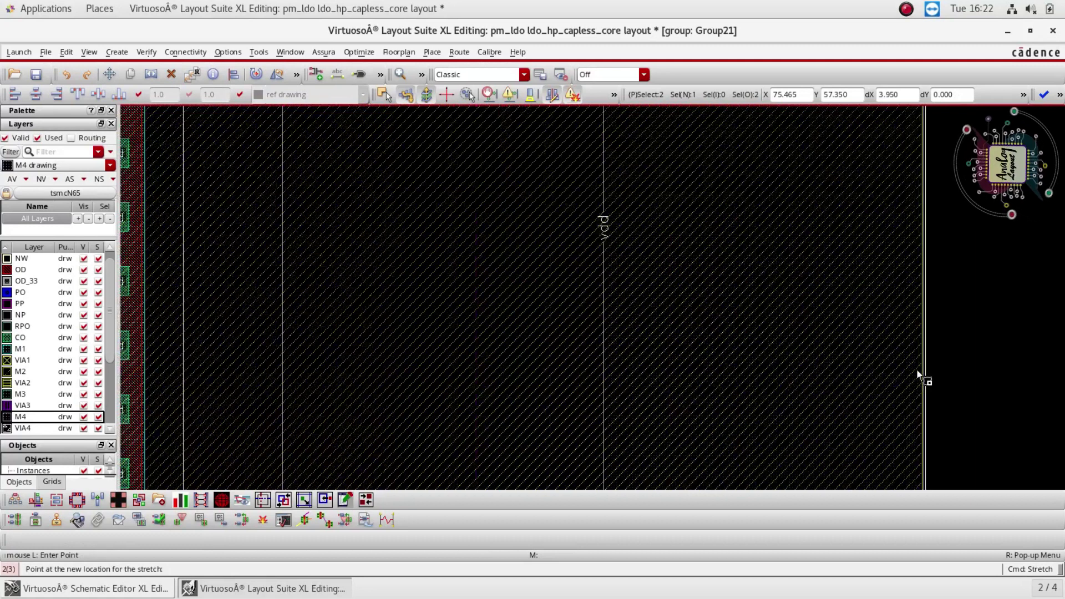
pyautogui.keyDown('ctrl'); pyautogui.scroll(2, 910, 380); pyautogui.keyUp('ctrl')
pyautogui.click(939, 377)
# - Fit the whole cell into view after the stretch
pyautogui.press('f')
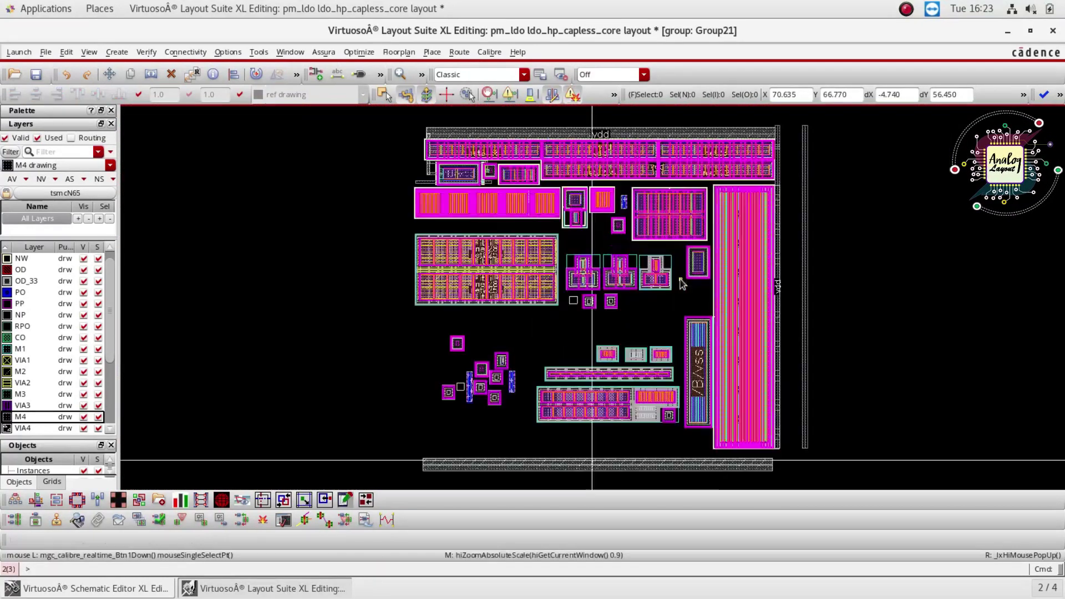
pyautogui.keyDown('ctrl'); pyautogui.scroll(2, 784, 188); pyautogui.keyUp('ctrl')
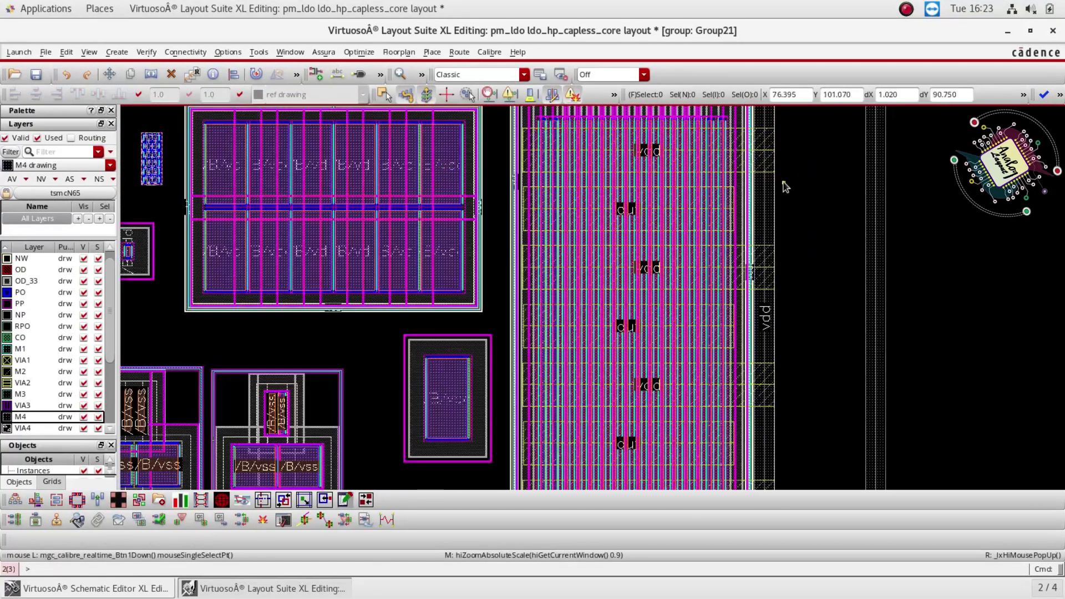
pyautogui.keyDown('ctrl'); pyautogui.scroll(-2, 768, 203); pyautogui.keyUp('ctrl')
pyautogui.keyDown('ctrl'); pyautogui.scroll(2, 771, 307); pyautogui.keyUp('ctrl')
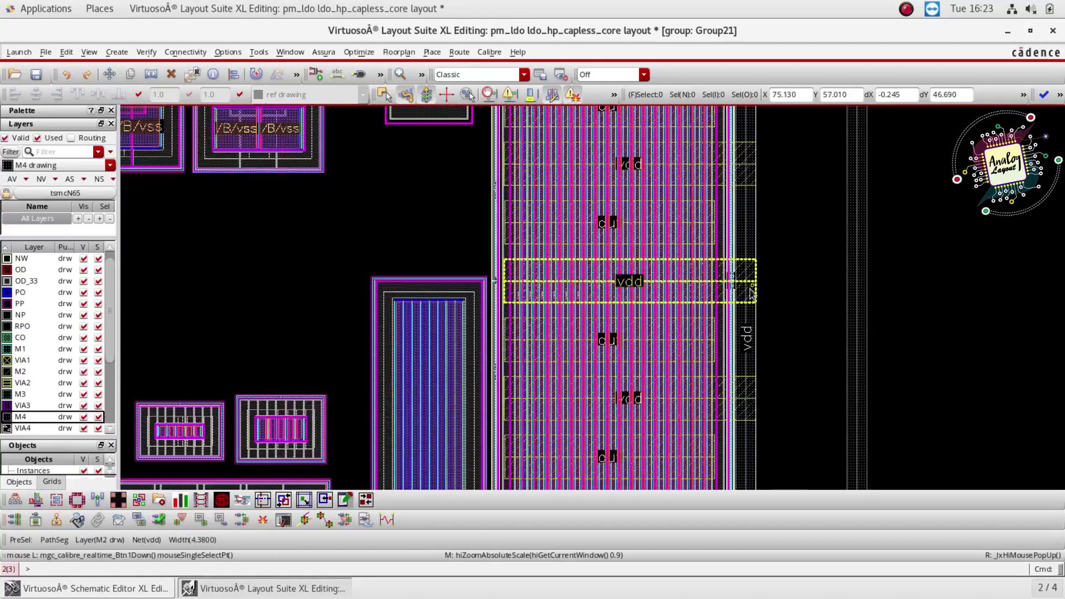
pyautogui.keyDown('ctrl'); pyautogui.scroll(-2, 742, 308); pyautogui.keyUp('ctrl')
pyautogui.keyDown('ctrl'); pyautogui.scroll(2, 738, 444); pyautogui.keyUp('ctrl')
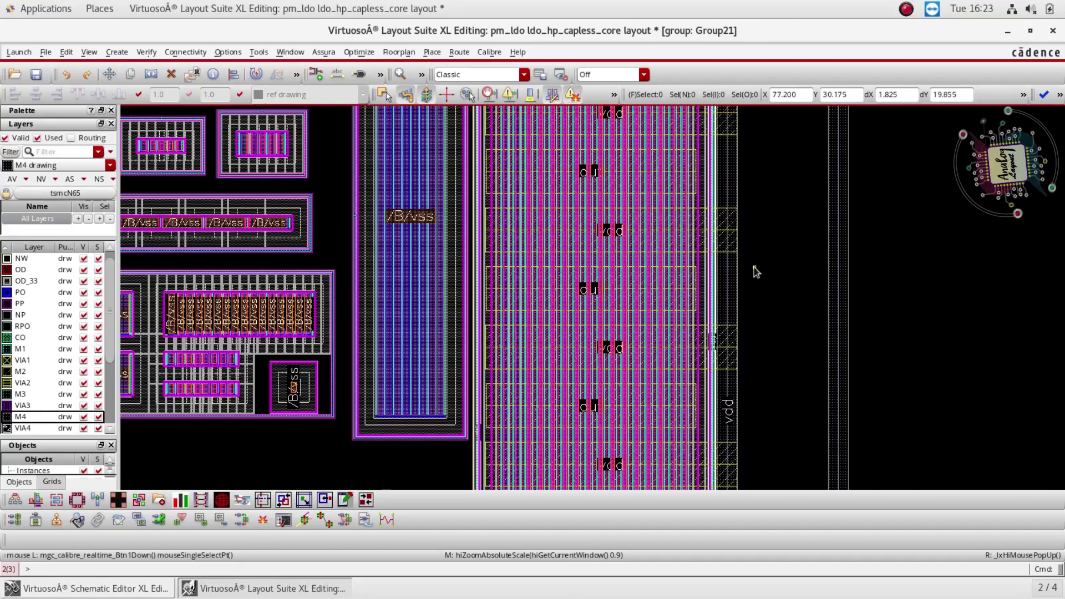
# - Place vias where the vdd M2 straps overlap the vertical vdd rail
pyautogui.press('o')
pyautogui.keyDown('ctrl'); pyautogui.scroll(-2, 762, 233); pyautogui.keyUp('ctrl')
pyautogui.keyDown('ctrl'); pyautogui.scroll(3, 764, 349); pyautogui.keyUp('ctrl')
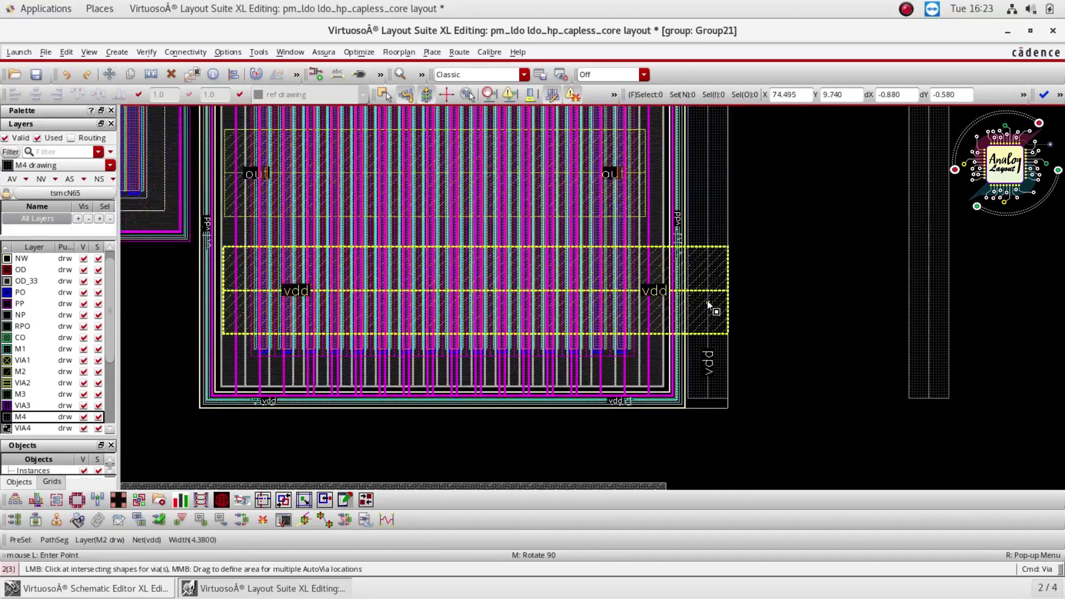
pyautogui.keyDown('ctrl'); pyautogui.scroll(-1, 746, 330); pyautogui.keyUp('ctrl')
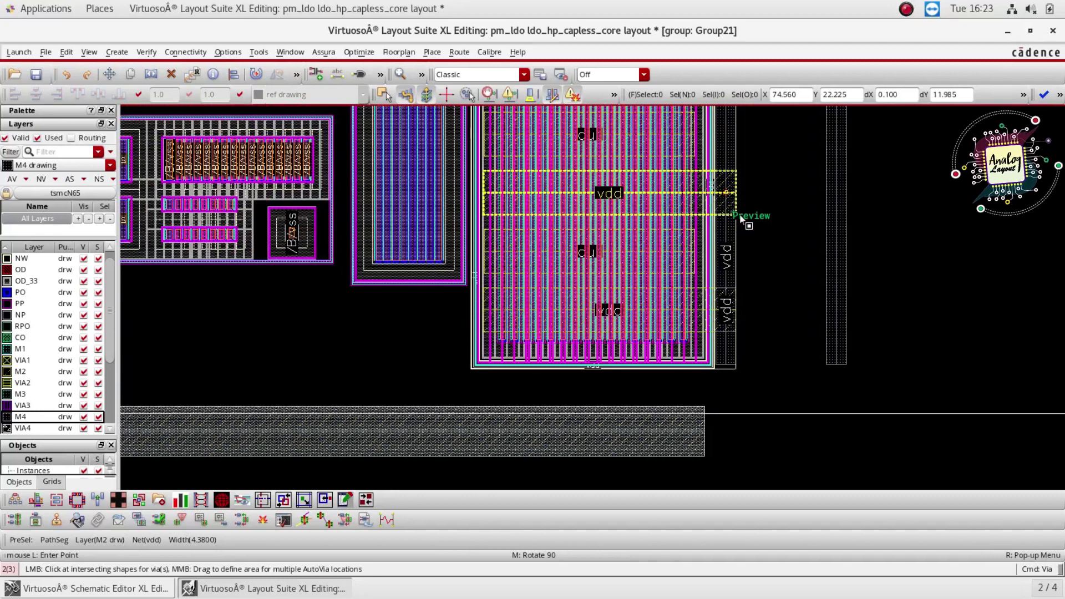
pyautogui.keyDown('ctrl'); pyautogui.scroll(-1, 741, 217); pyautogui.keyUp('ctrl')
pyautogui.keyDown('ctrl'); pyautogui.scroll(2, 739, 158); pyautogui.keyUp('ctrl')
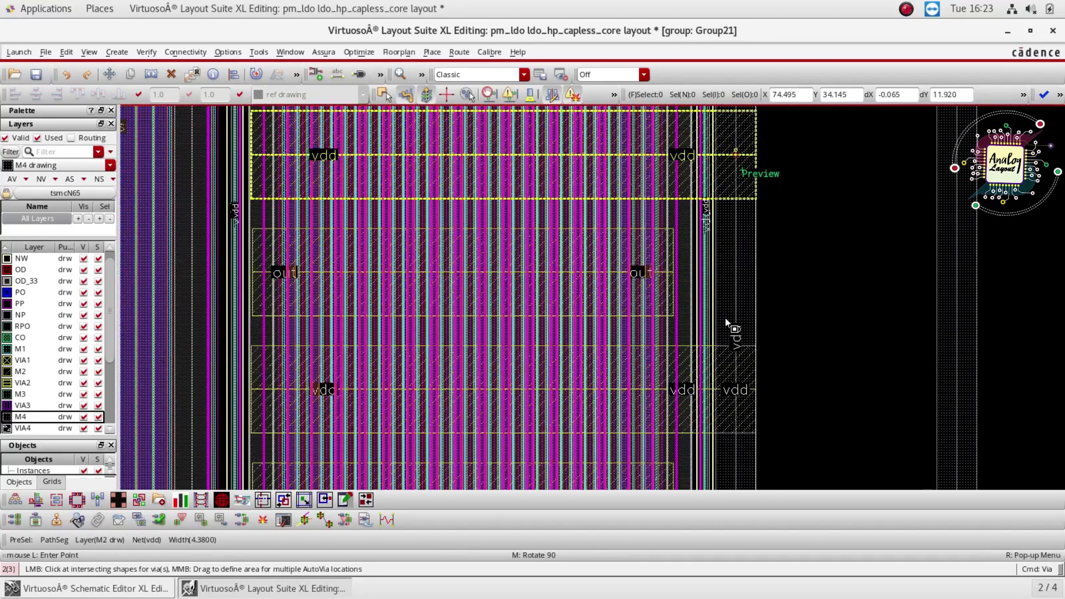
pyautogui.keyDown('ctrl'); pyautogui.scroll(-2, 724, 318); pyautogui.keyUp('ctrl')
pyautogui.keyDown('ctrl'); pyautogui.scroll(2, 724, 237); pyautogui.keyUp('ctrl')
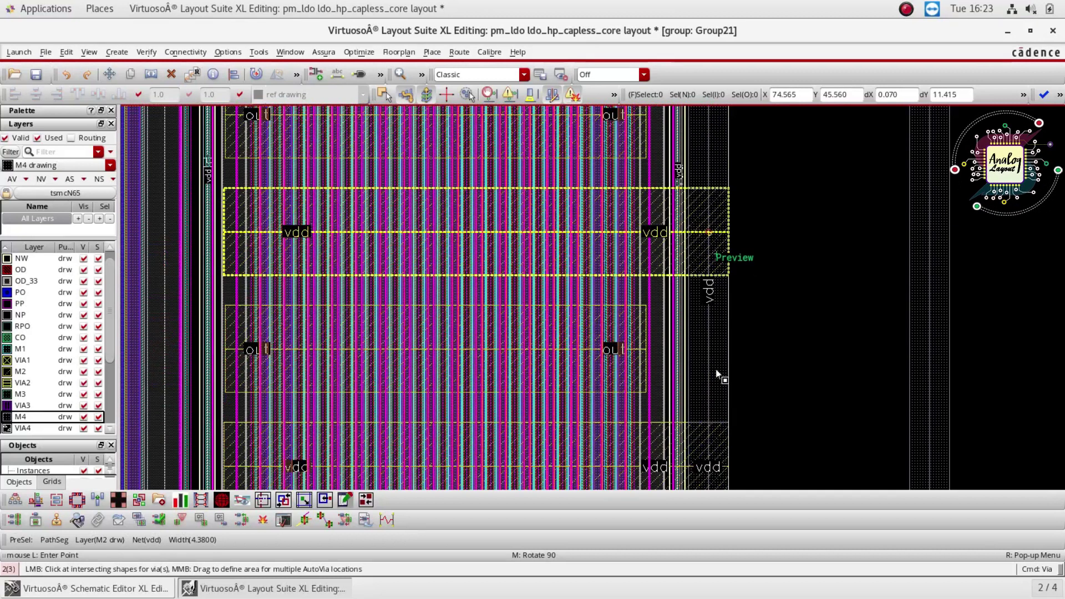
pyautogui.keyDown('ctrl'); pyautogui.scroll(-2, 719, 375); pyautogui.keyUp('ctrl')
pyautogui.keyDown('ctrl'); pyautogui.scroll(-2, 737, 225); pyautogui.keyUp('ctrl')
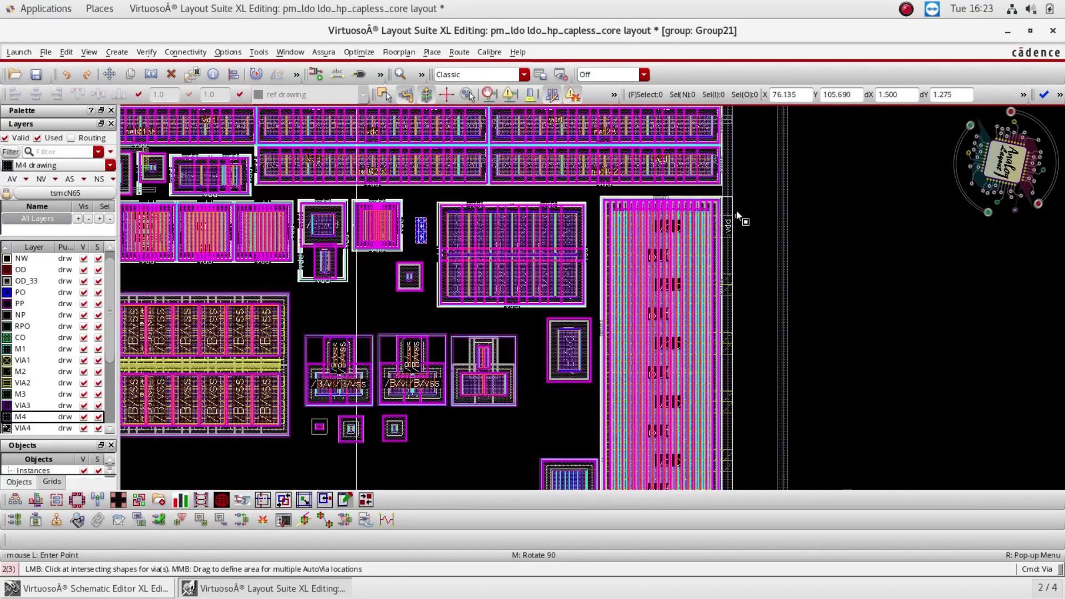
pyautogui.keyDown('ctrl'); pyautogui.scroll(-2, 738, 216); pyautogui.keyUp('ctrl')
pyautogui.press('Escape')
# - Measure the distance out from the vertical vdd rail edge, reading 1.87
pyautogui.keyDown('ctrl'); pyautogui.scroll(2, 760, 333); pyautogui.keyUp('ctrl')
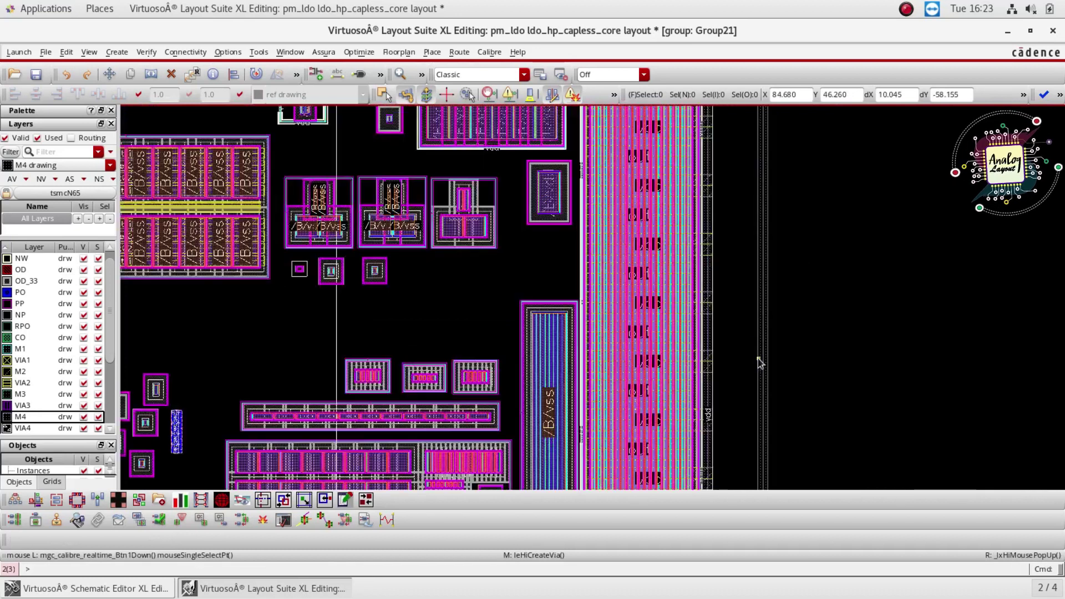
pyautogui.keyDown('ctrl'); pyautogui.scroll(2, 732, 344); pyautogui.keyUp('ctrl')
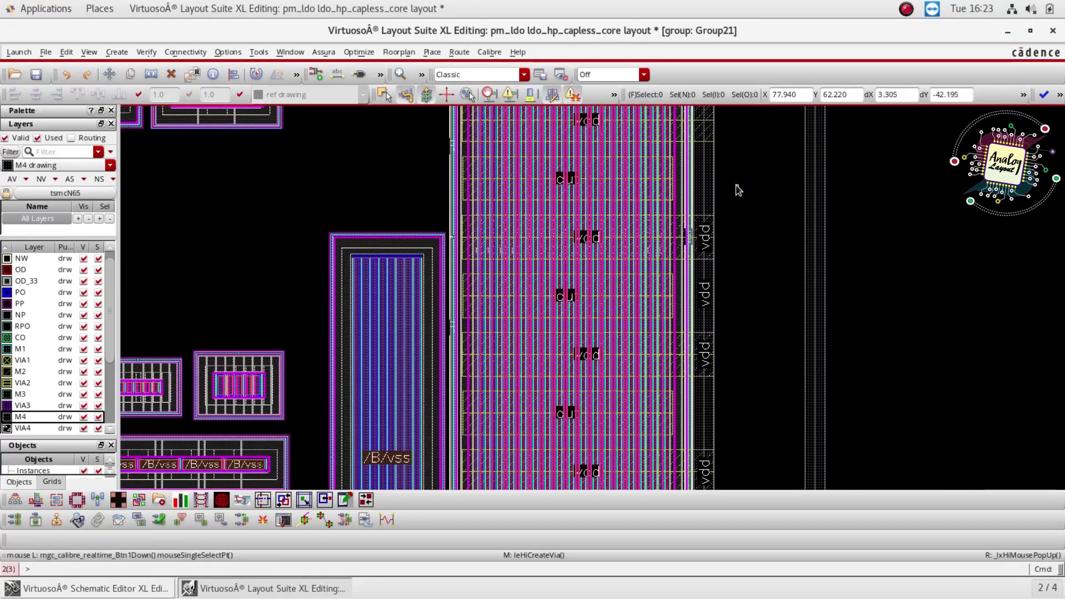
pyautogui.keyDown('ctrl'); pyautogui.scroll(-2, 735, 172); pyautogui.keyUp('ctrl')
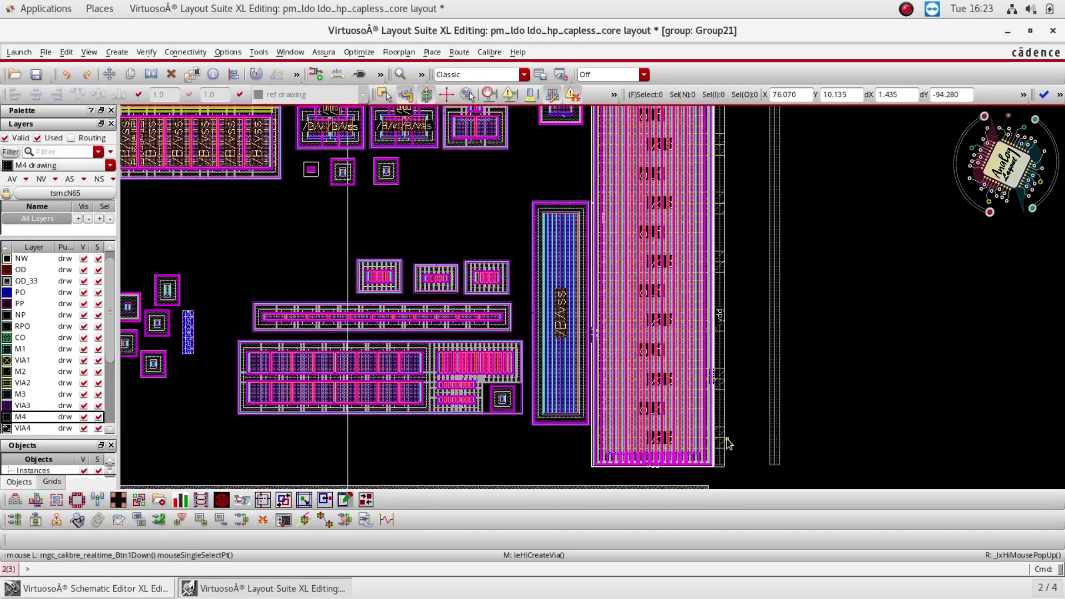
pyautogui.keyDown('ctrl'); pyautogui.scroll(1, 742, 457); pyautogui.keyUp('ctrl')
pyautogui.keyDown('ctrl'); pyautogui.scroll(1, 727, 422); pyautogui.keyUp('ctrl')
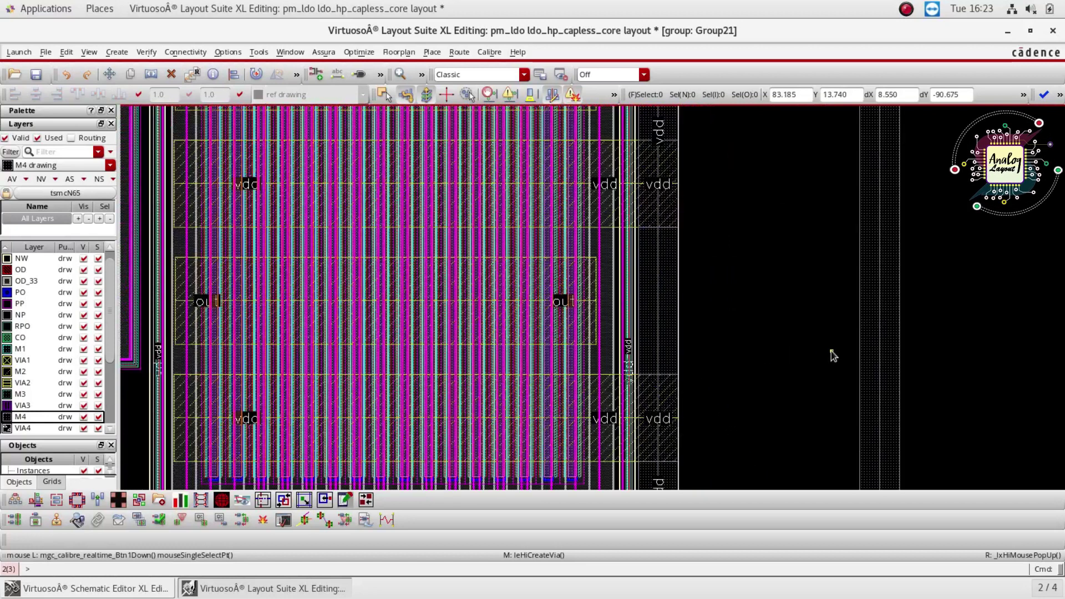
pyautogui.keyDown('ctrl'); pyautogui.scroll(1, 679, 340); pyautogui.keyUp('ctrl')
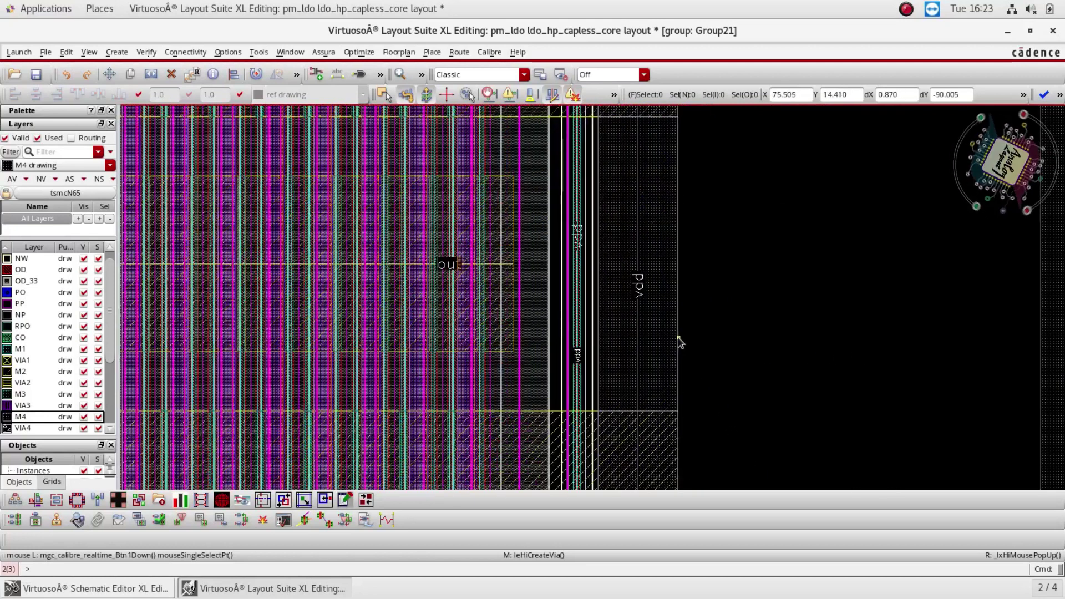
pyautogui.press('k')
pyautogui.click(677, 337)
# - Set the ruler to exactly 1.5 from the vdd rail, the minimum metal spacing
pyautogui.keyDown('ctrl'); pyautogui.scroll(1, 743, 332); pyautogui.keyUp('ctrl')
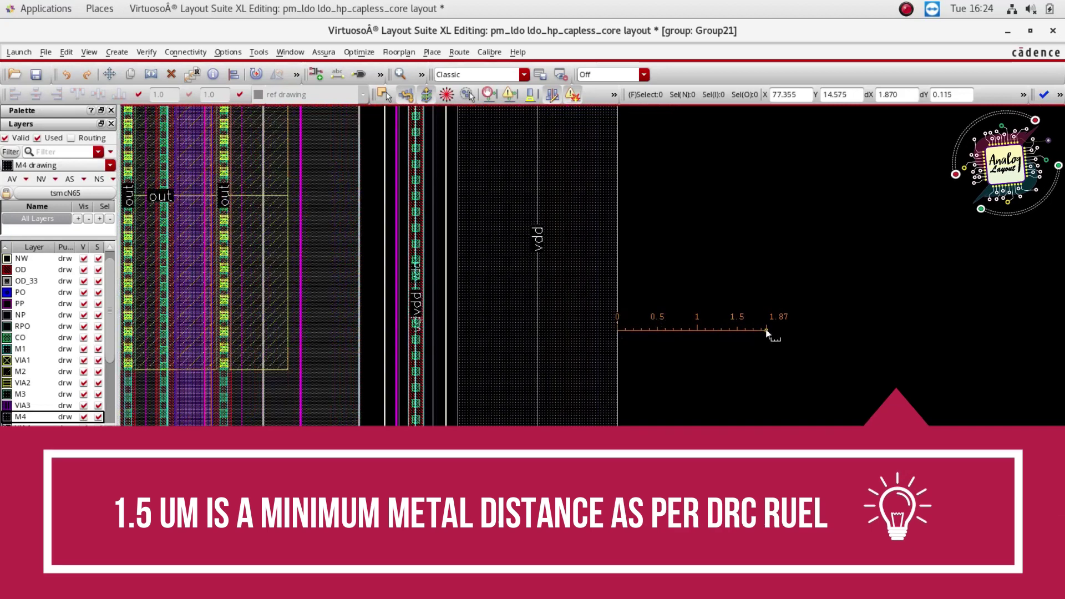
pyautogui.keyDown('ctrl'); pyautogui.scroll(1, 738, 331); pyautogui.keyUp('ctrl')
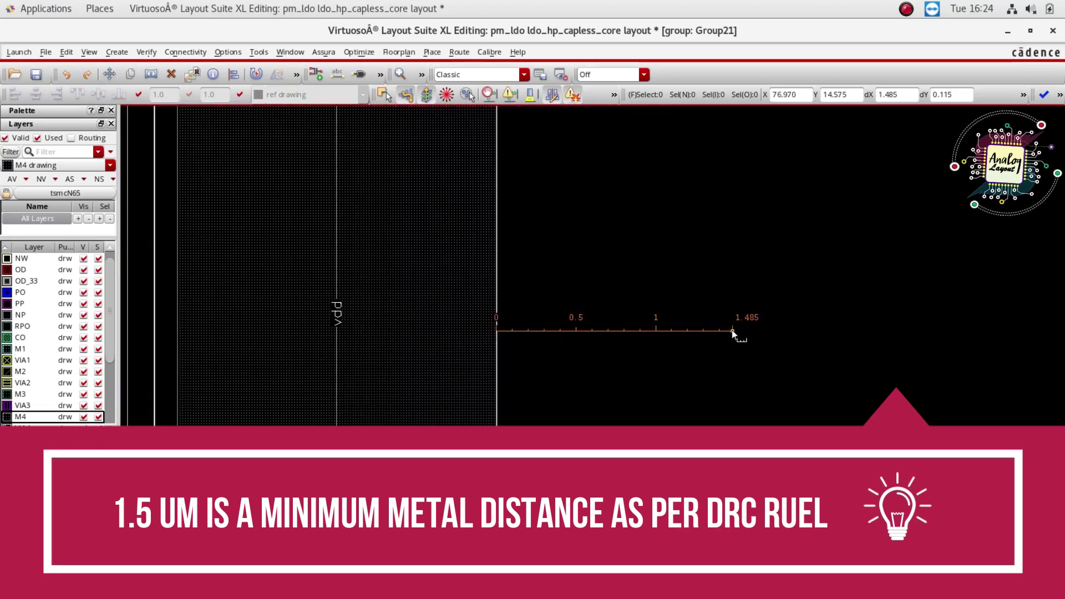
pyautogui.keyDown('ctrl'); pyautogui.scroll(2, 738, 331); pyautogui.keyUp('ctrl')
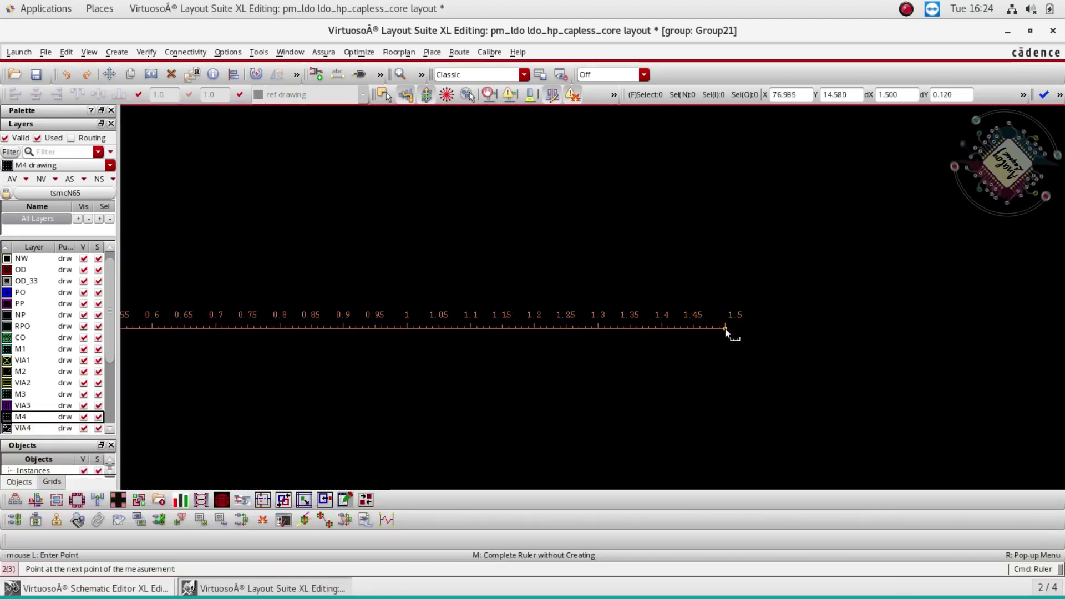
pyautogui.click(725, 330)
pyautogui.keyDown('ctrl'); pyautogui.scroll(-4, 749, 246); pyautogui.keyUp('ctrl')
pyautogui.keyDown('ctrl'); pyautogui.scroll(-1, 741, 282); pyautogui.keyUp('ctrl')
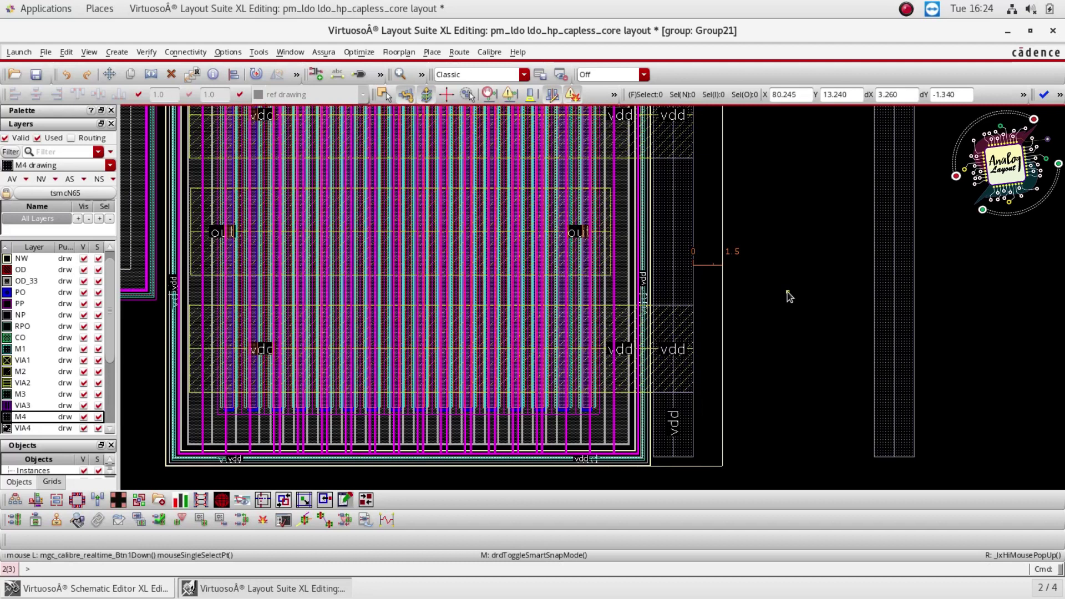
pyautogui.keyDown('ctrl'); pyautogui.scroll(-1, 785, 293); pyautogui.keyUp('ctrl')
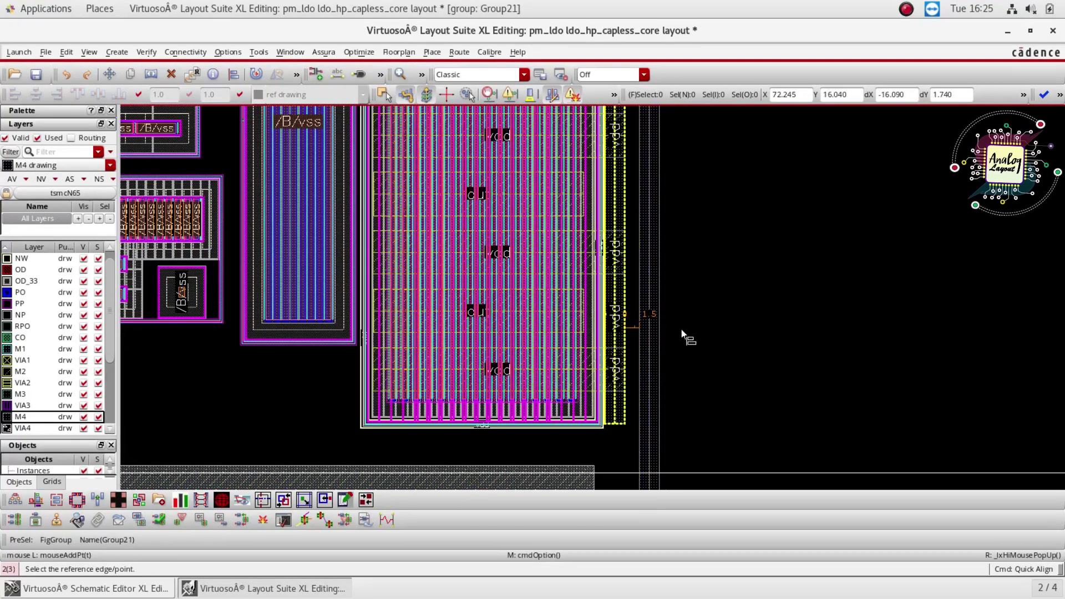
pyautogui.press('Escape')
# - Open the pass-device group Group21 for editing in place
pyautogui.keyDown('ctrl'); pyautogui.scroll(1, 588, 318); pyautogui.keyUp('ctrl')
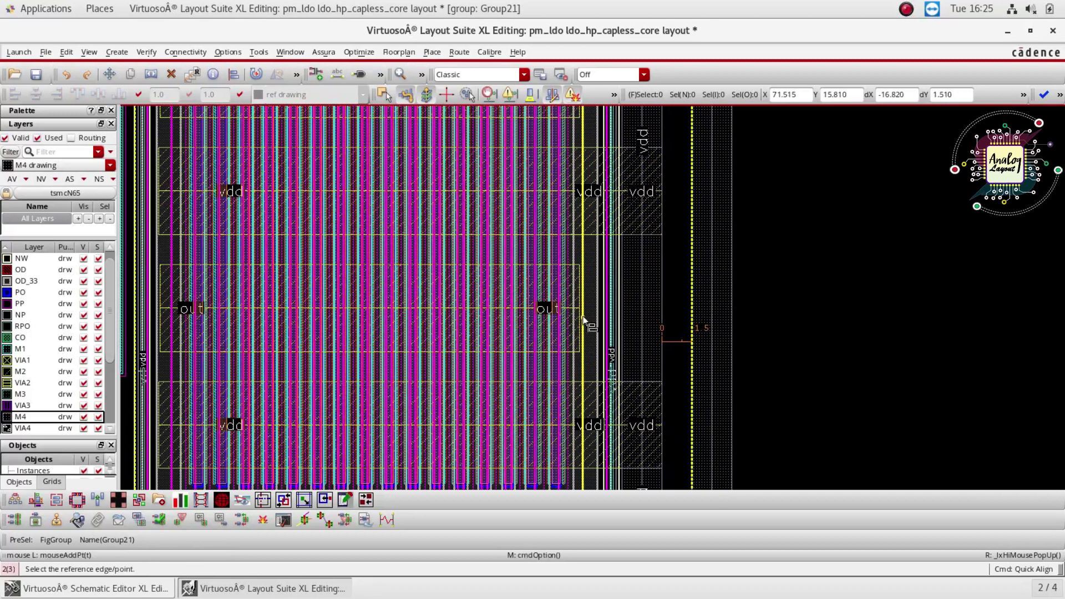
pyautogui.press('x')
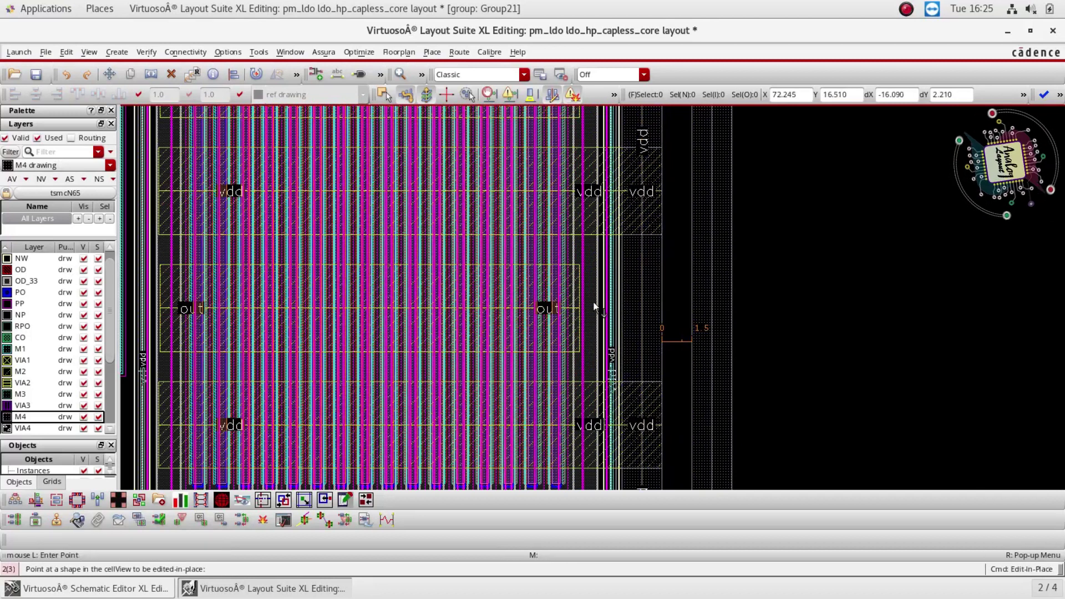
pyautogui.click(591, 310)
pyautogui.press('s')
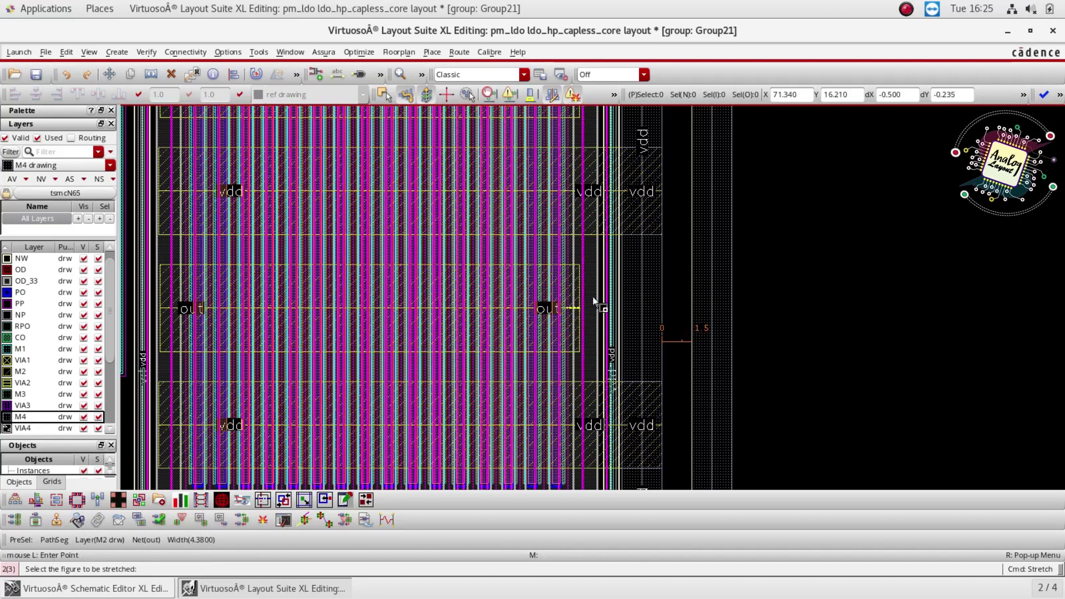
# - Stretch the first M2 out strap end about 7.63 to the right, past the vdd rail
pyautogui.keyDown('ctrl'); pyautogui.scroll(1, 593, 302); pyautogui.keyUp('ctrl')
pyautogui.click(580, 305)
pyautogui.click(545, 334)
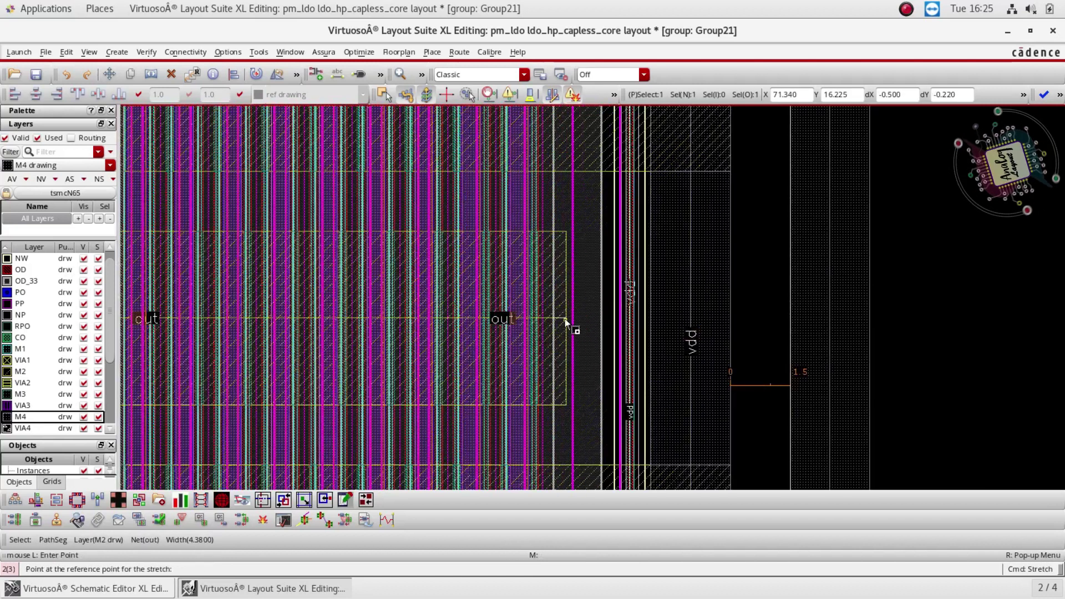
pyautogui.click(728, 309)
pyautogui.keyDown('ctrl'); pyautogui.scroll(2, 860, 302); pyautogui.keyUp('ctrl')
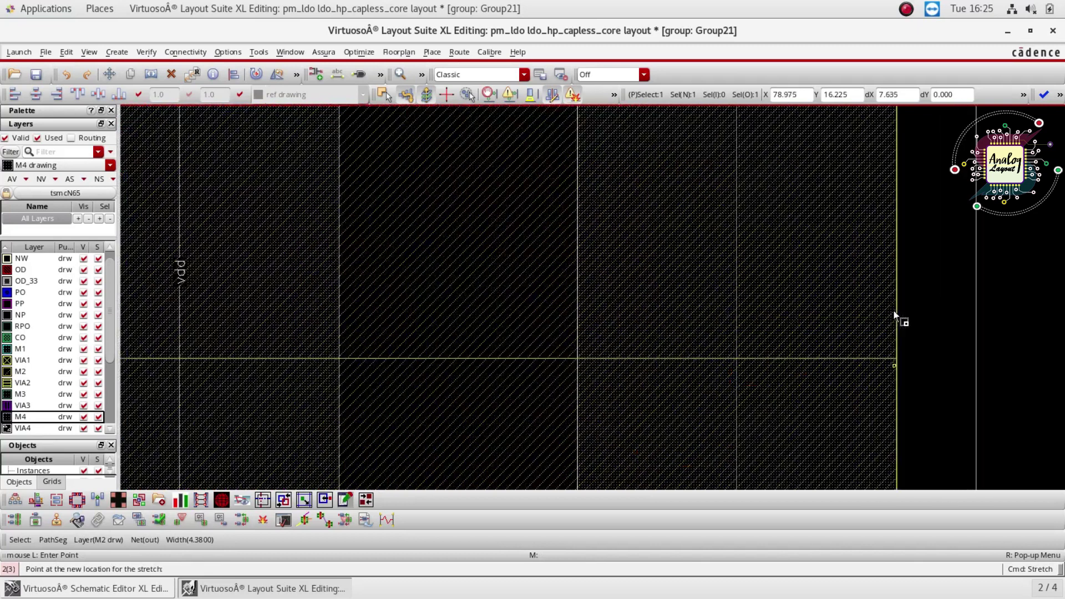
pyautogui.keyDown('ctrl'); pyautogui.scroll(1, 893, 311); pyautogui.keyUp('ctrl')
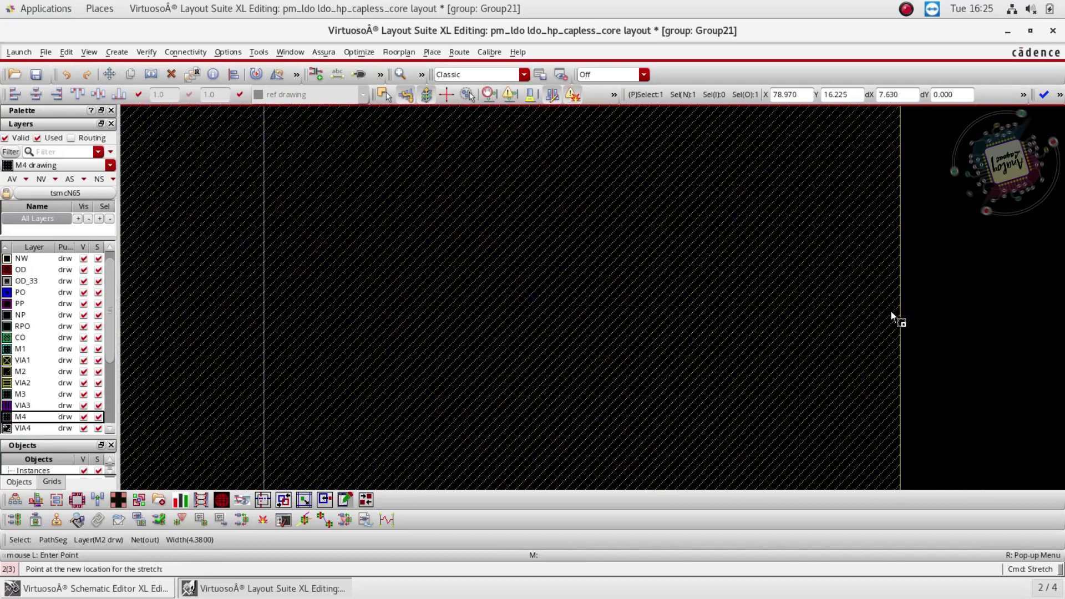
pyautogui.click(890, 311)
# - Stretch the second M2 out strap end rightward to the same edge
pyautogui.keyDown('ctrl'); pyautogui.scroll(-3, 735, 291); pyautogui.keyUp('ctrl')
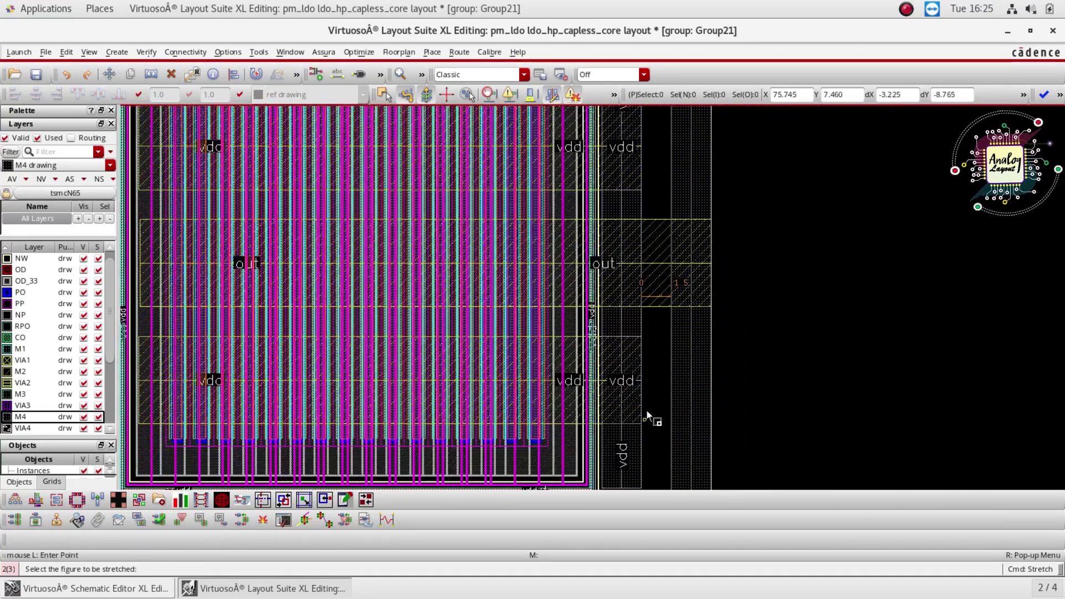
pyautogui.keyDown('ctrl'); pyautogui.scroll(-2, 668, 341); pyautogui.keyUp('ctrl')
pyautogui.keyDown('ctrl'); pyautogui.scroll(1, 671, 344); pyautogui.keyUp('ctrl')
pyautogui.keyDown('ctrl'); pyautogui.scroll(1, 619, 245); pyautogui.keyUp('ctrl')
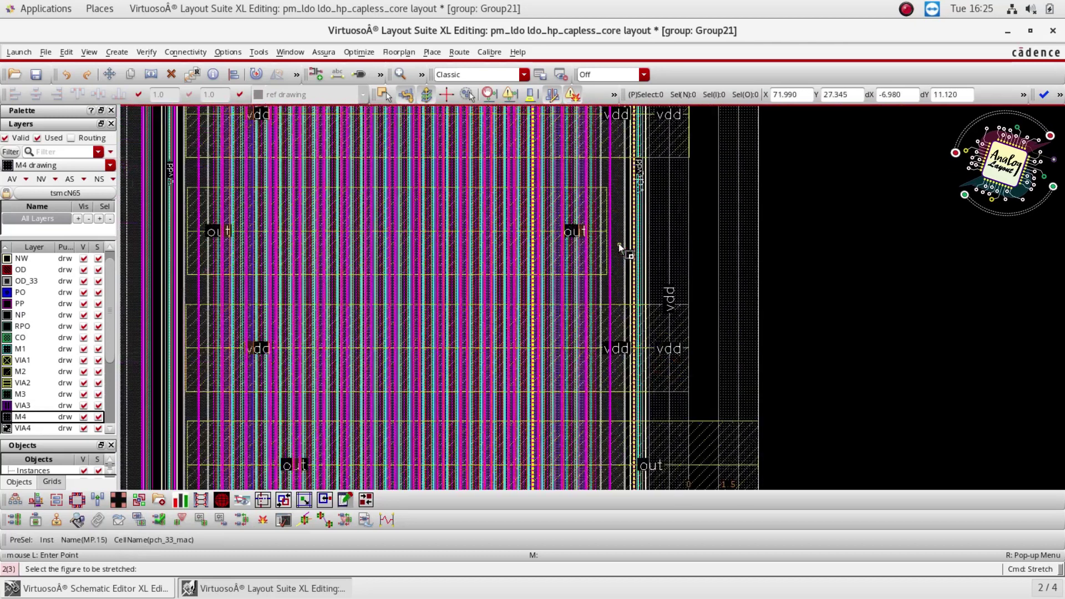
pyautogui.keyDown('ctrl'); pyautogui.scroll(1, 619, 246); pyautogui.keyUp('ctrl')
pyautogui.click(602, 207)
pyautogui.click(593, 225)
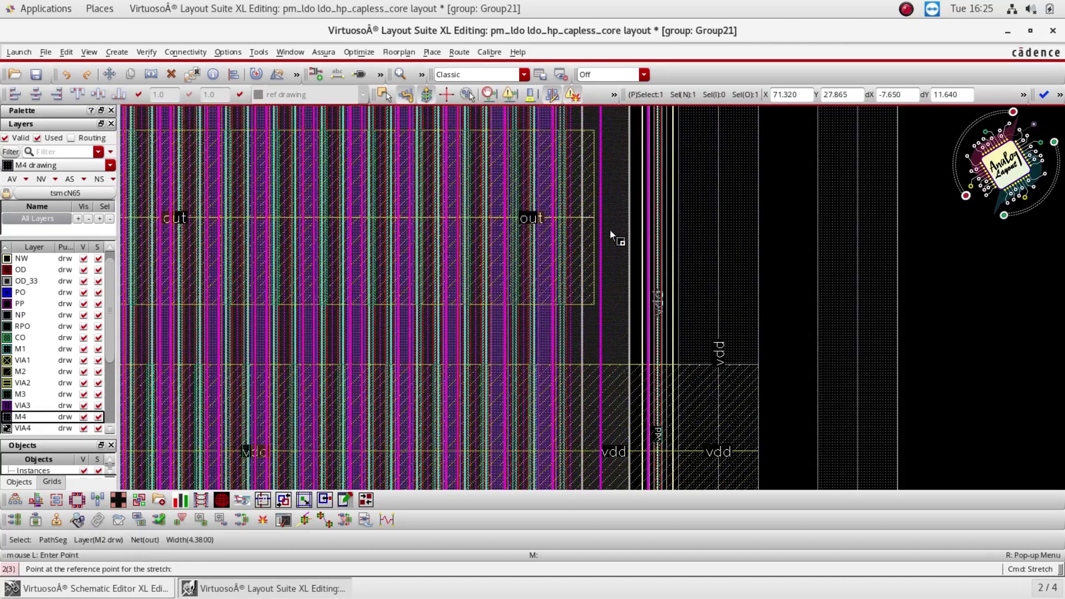
pyautogui.click(611, 233)
pyautogui.keyDown('ctrl'); pyautogui.scroll(1, 758, 230); pyautogui.keyUp('ctrl')
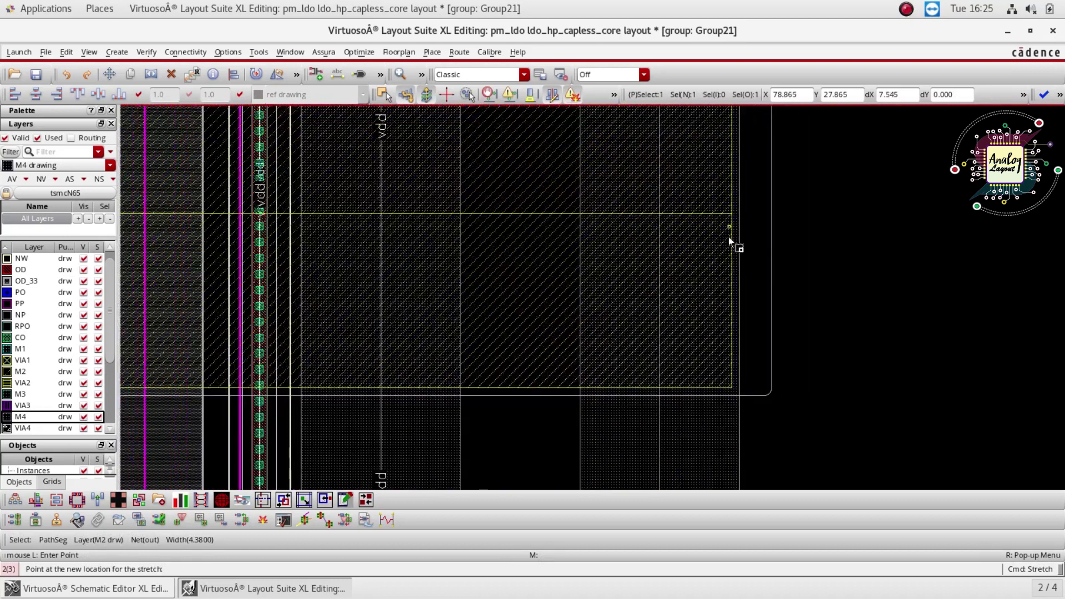
pyautogui.keyDown('ctrl'); pyautogui.scroll(3, 729, 238); pyautogui.keyUp('ctrl')
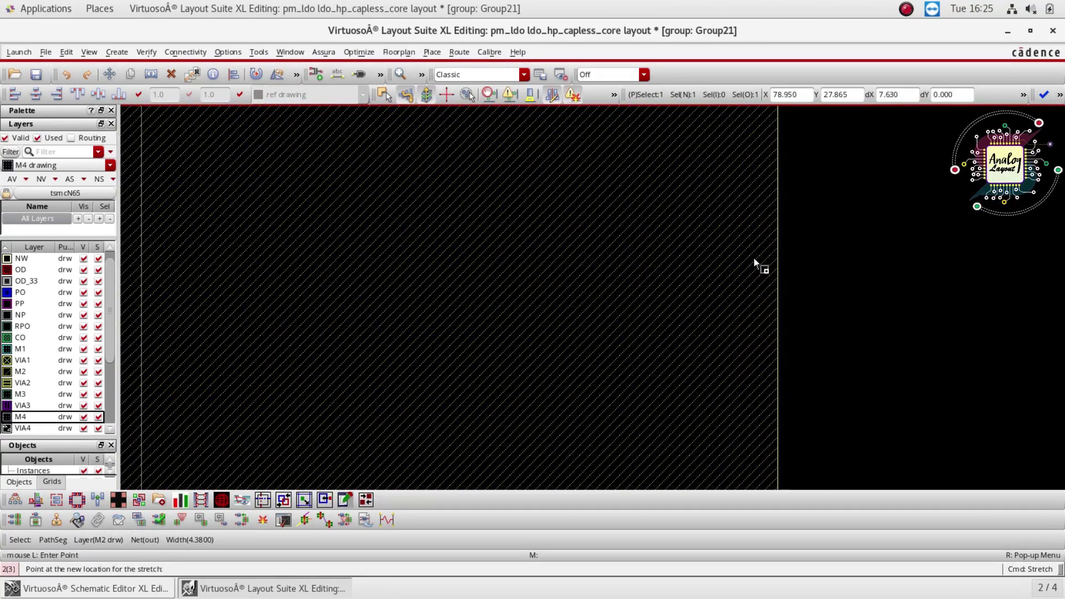
pyautogui.click(755, 260)
# - Box-select a third M2 out segment, then cancel that stretch and clear the selection
pyautogui.keyDown('ctrl'); pyautogui.scroll(-4, 749, 290); pyautogui.keyUp('ctrl')
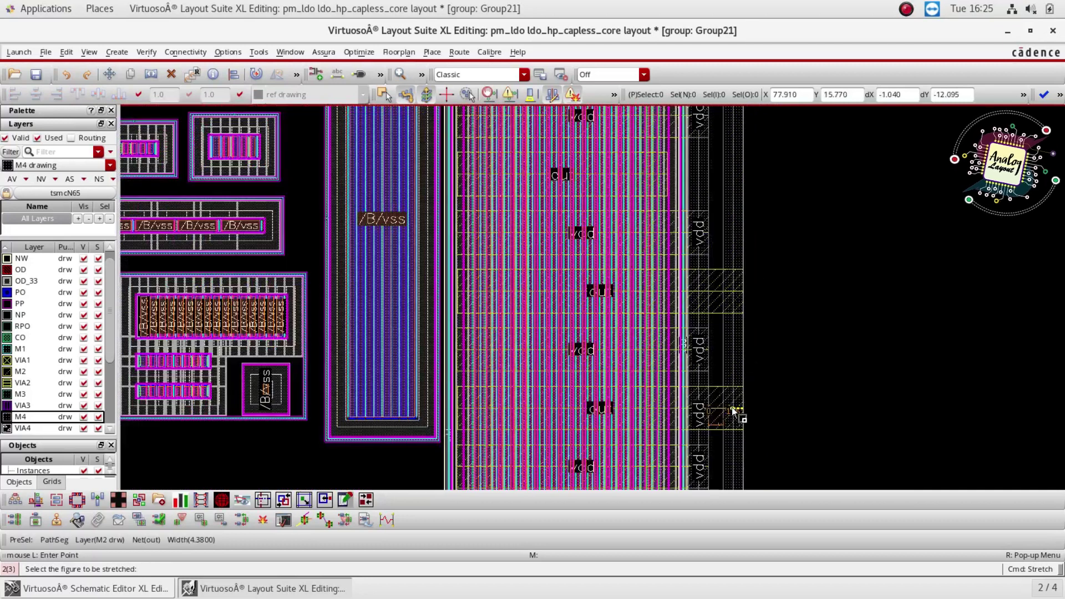
pyautogui.keyDown('ctrl'); pyautogui.scroll(-2, 723, 327); pyautogui.keyUp('ctrl')
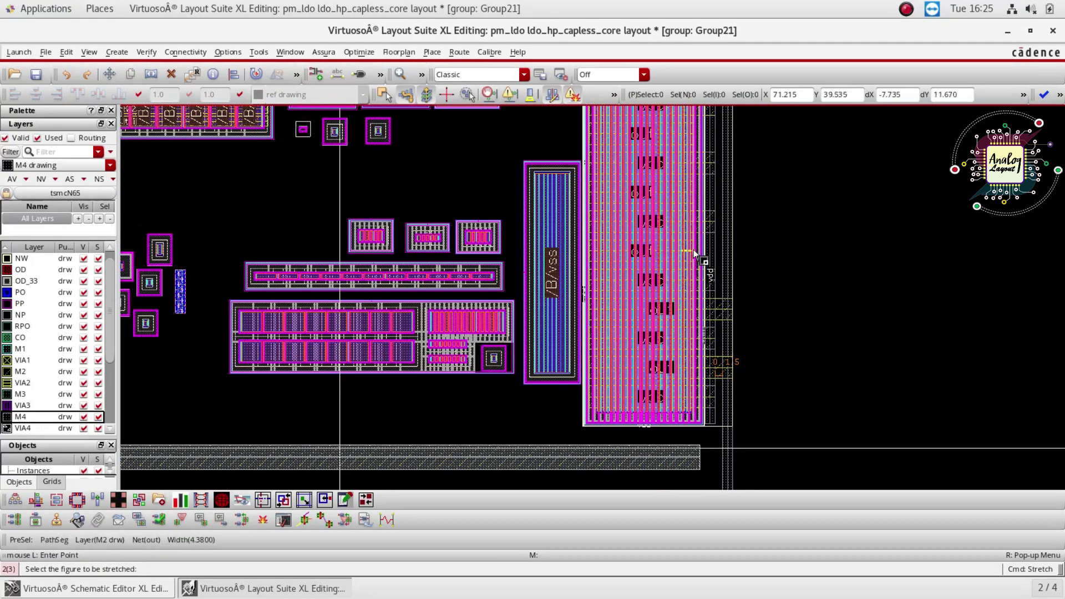
pyautogui.keyDown('ctrl'); pyautogui.scroll(4, 710, 255); pyautogui.keyUp('ctrl')
pyautogui.click(714, 241)
pyautogui.click(688, 268)
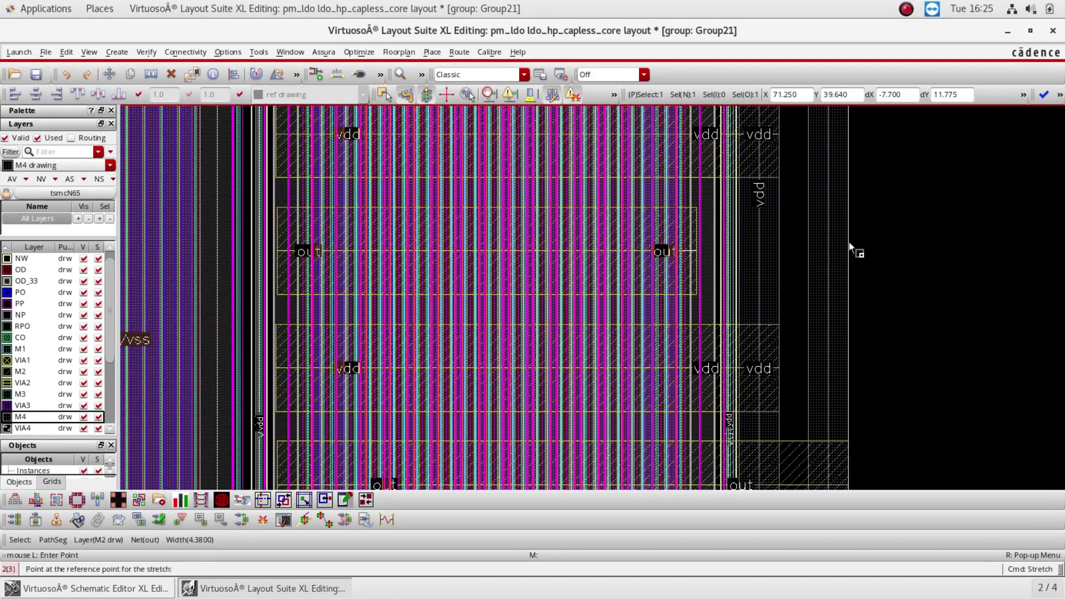
pyautogui.press('Escape')
pyautogui.keyDown('ctrl'); pyautogui.scroll(-4, 803, 245); pyautogui.keyUp('ctrl')
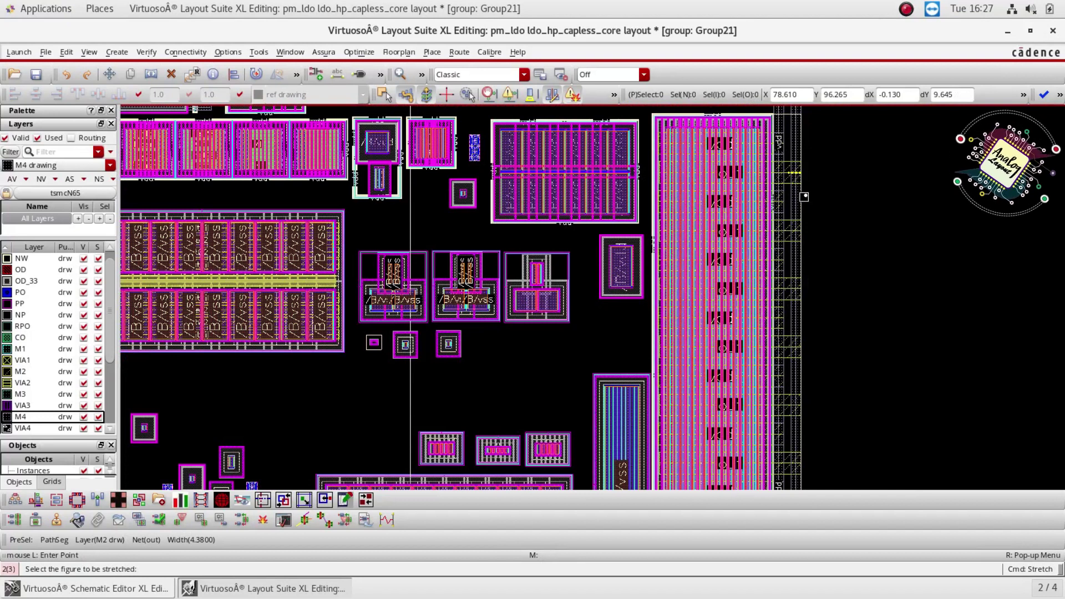
# - End the stretch and leave the Group21 edit-in-place for the top-level core layout
pyautogui.press('Escape')
pyautogui.keyDown('ctrl'); pyautogui.scroll(-2, 804, 197); pyautogui.keyUp('ctrl')
pyautogui.press('shift')
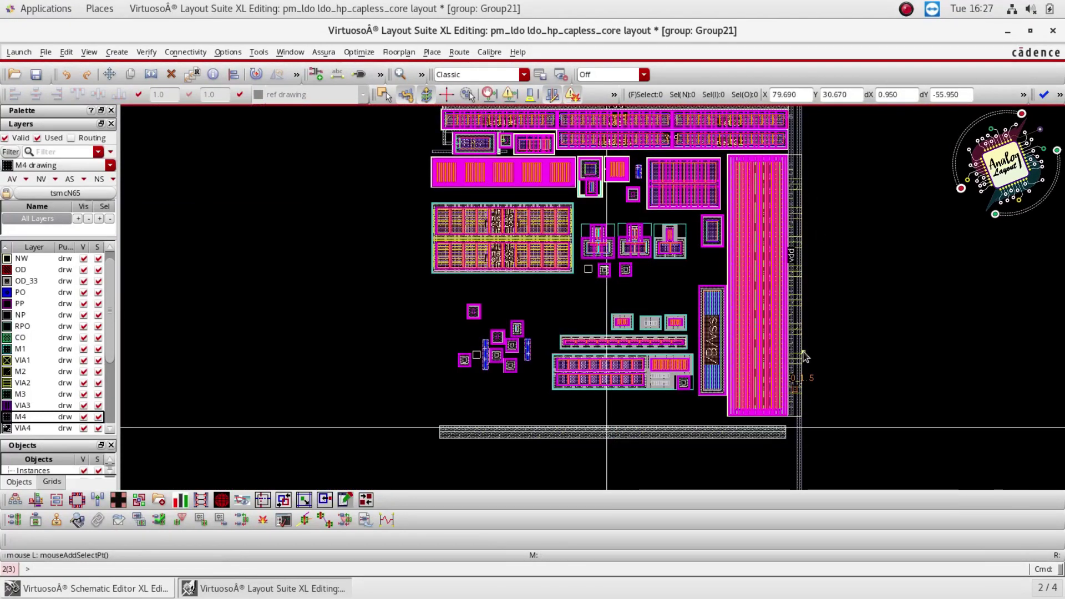
pyautogui.keyDown('ctrl'); pyautogui.scroll(3, 804, 379); pyautogui.keyUp('ctrl')
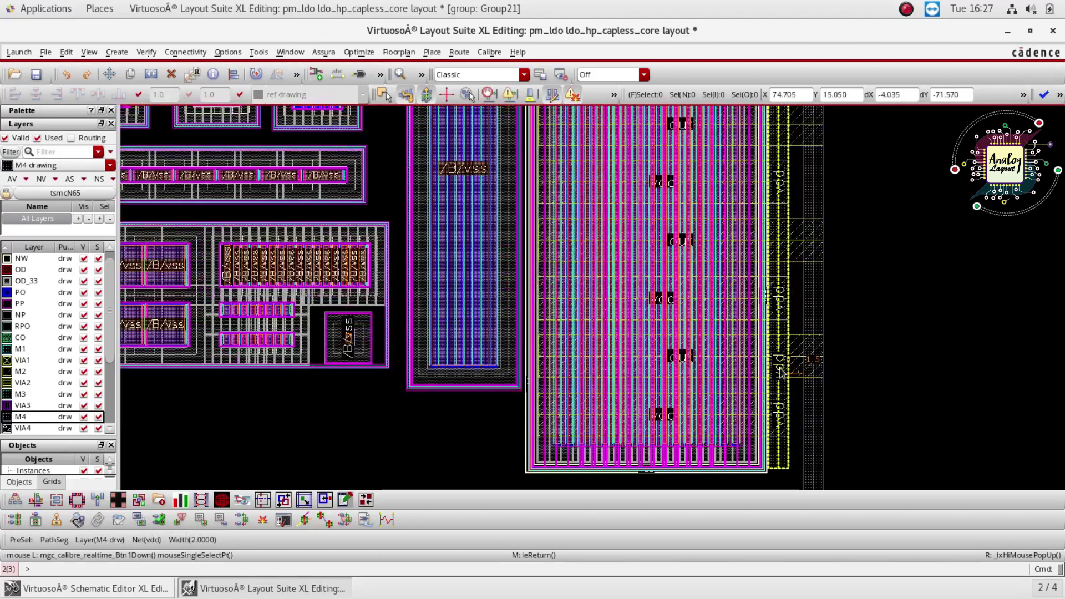
# - Add vias where the stretched out straps cross the vertical out rail, then end Create Via
pyautogui.press('o')
pyautogui.keyDown('ctrl'); pyautogui.scroll(2, 839, 365); pyautogui.keyUp('ctrl')
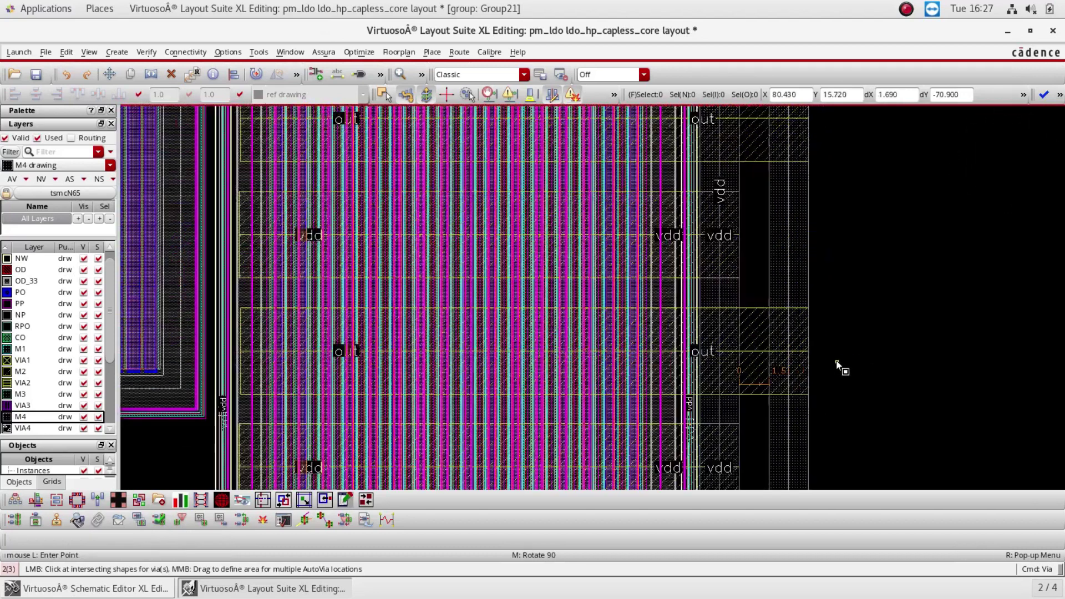
pyautogui.keyDown('ctrl'); pyautogui.scroll(-3, 788, 347); pyautogui.keyUp('ctrl')
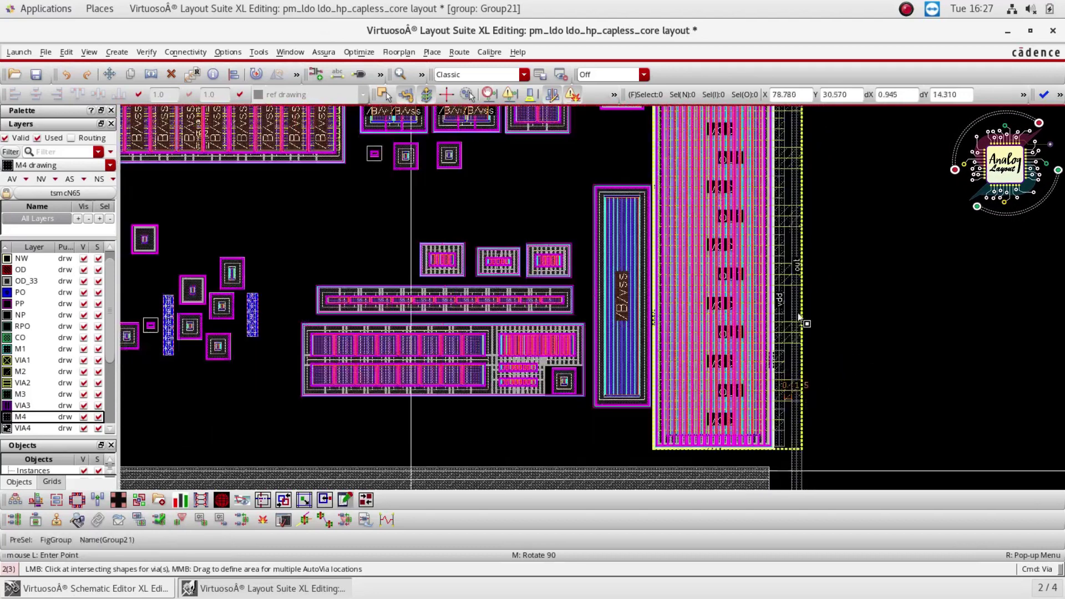
pyautogui.keyDown('ctrl'); pyautogui.scroll(3, 797, 340); pyautogui.keyUp('ctrl')
pyautogui.keyDown('ctrl'); pyautogui.scroll(-3, 799, 369); pyautogui.keyUp('ctrl')
pyautogui.keyDown('ctrl'); pyautogui.scroll(3, 806, 382); pyautogui.keyUp('ctrl')
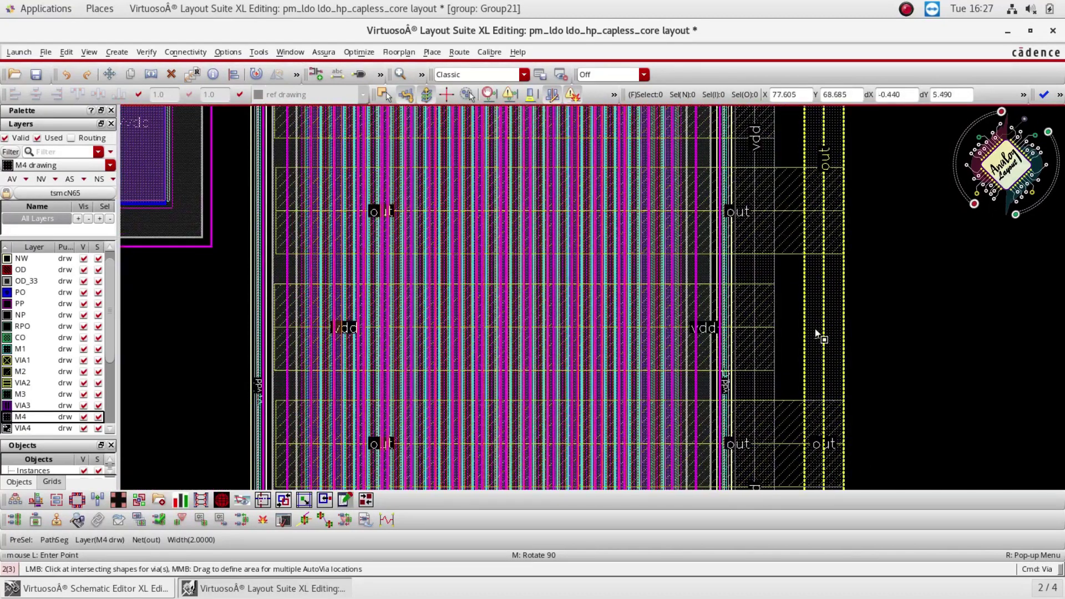
pyautogui.keyDown('ctrl'); pyautogui.scroll(-3, 823, 266); pyautogui.keyUp('ctrl')
pyautogui.keyDown('ctrl'); pyautogui.scroll(2, 827, 261); pyautogui.keyUp('ctrl')
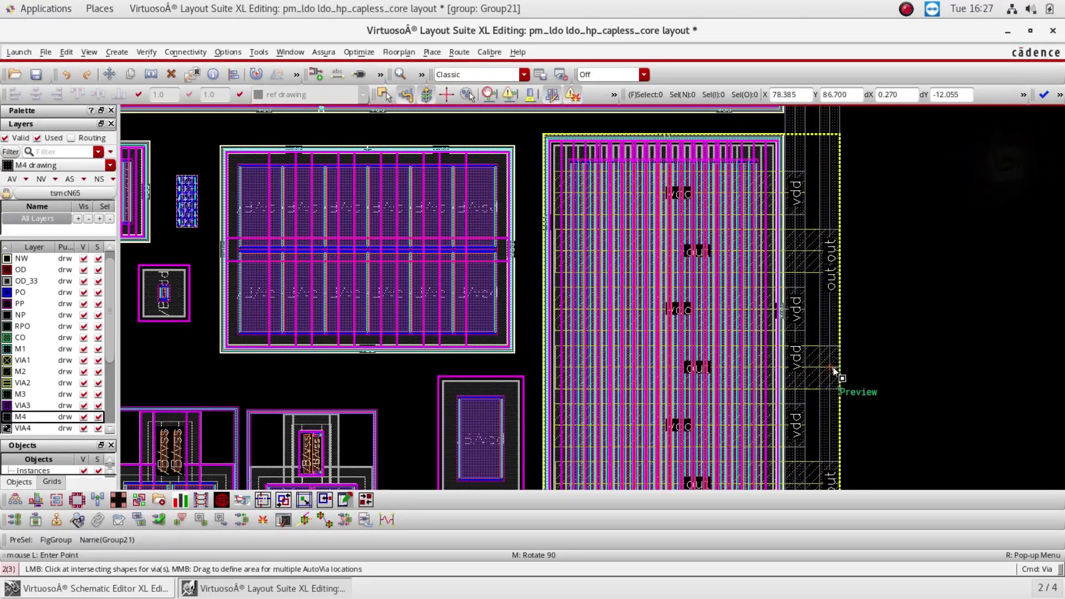
pyautogui.keyDown('ctrl'); pyautogui.scroll(-2, 847, 222); pyautogui.keyUp('ctrl')
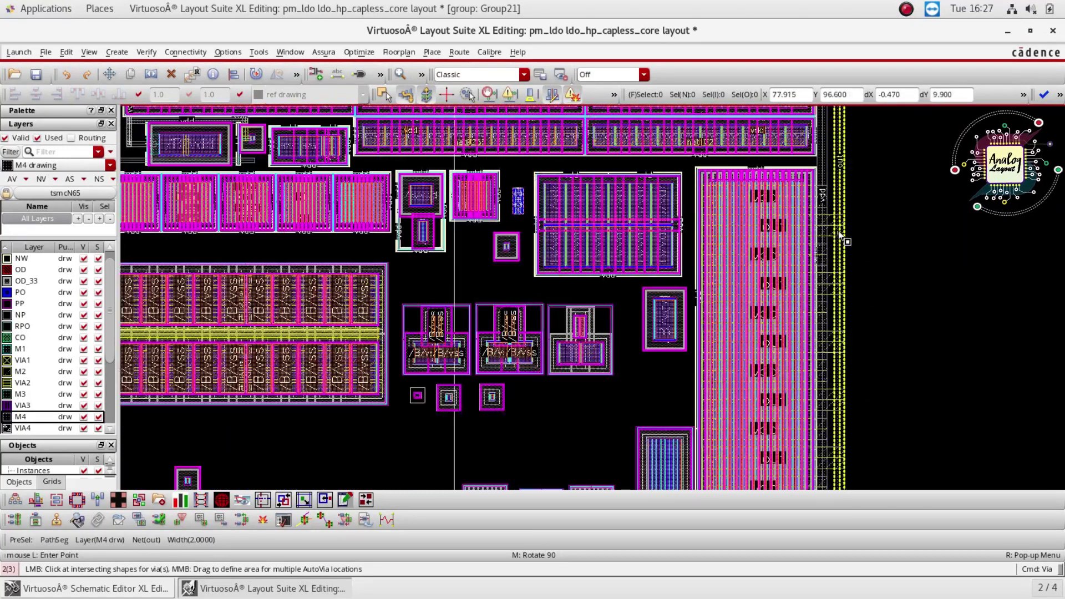
pyautogui.keyDown('ctrl'); pyautogui.scroll(4, 844, 238); pyautogui.keyUp('ctrl')
pyautogui.keyDown('ctrl'); pyautogui.scroll(-2, 860, 182); pyautogui.keyUp('ctrl')
pyautogui.keyDown('ctrl'); pyautogui.scroll(-4, 859, 180); pyautogui.keyUp('ctrl')
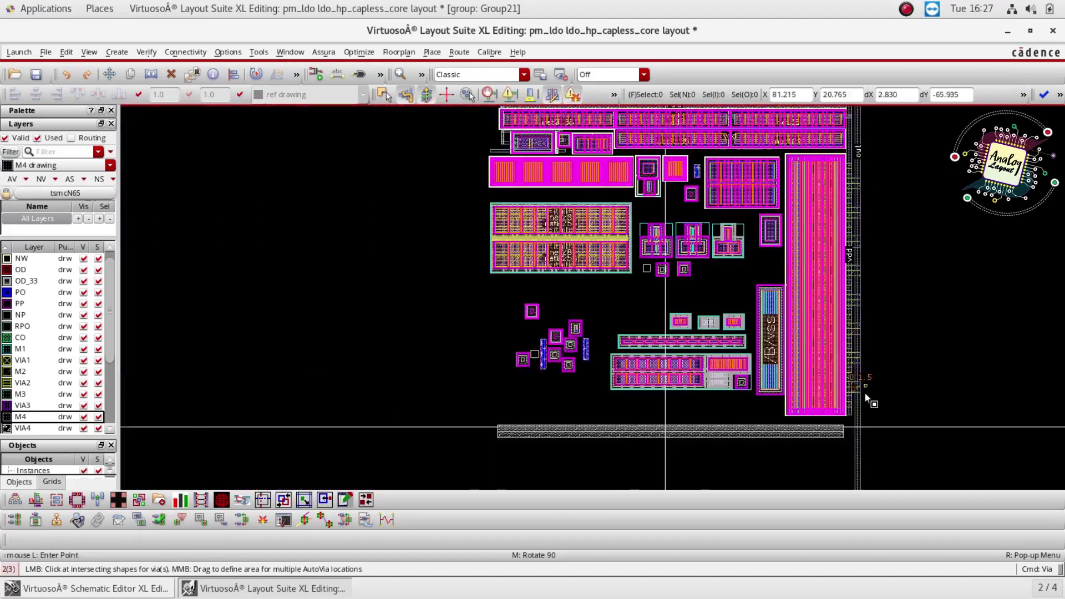
pyautogui.press('Escape')
pyautogui.keyDown('ctrl'); pyautogui.scroll(-2, 865, 400); pyautogui.keyUp('ctrl')
pyautogui.keyDown('ctrl'); pyautogui.scroll(5, 882, 428); pyautogui.keyUp('ctrl')
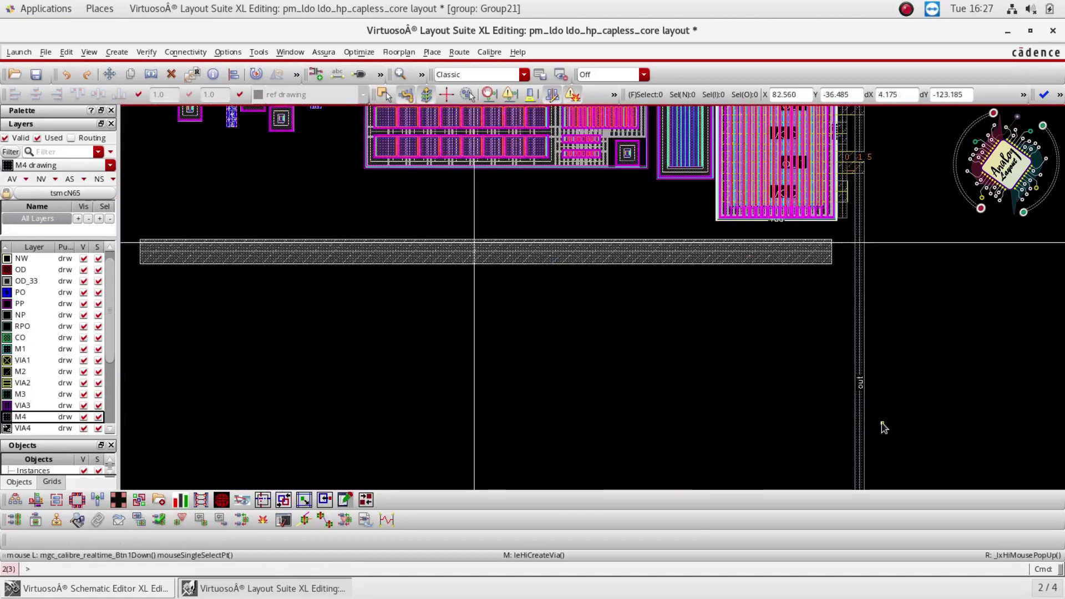
pyautogui.keyDown('ctrl'); pyautogui.scroll(-2, 773, 178); pyautogui.keyUp('ctrl')
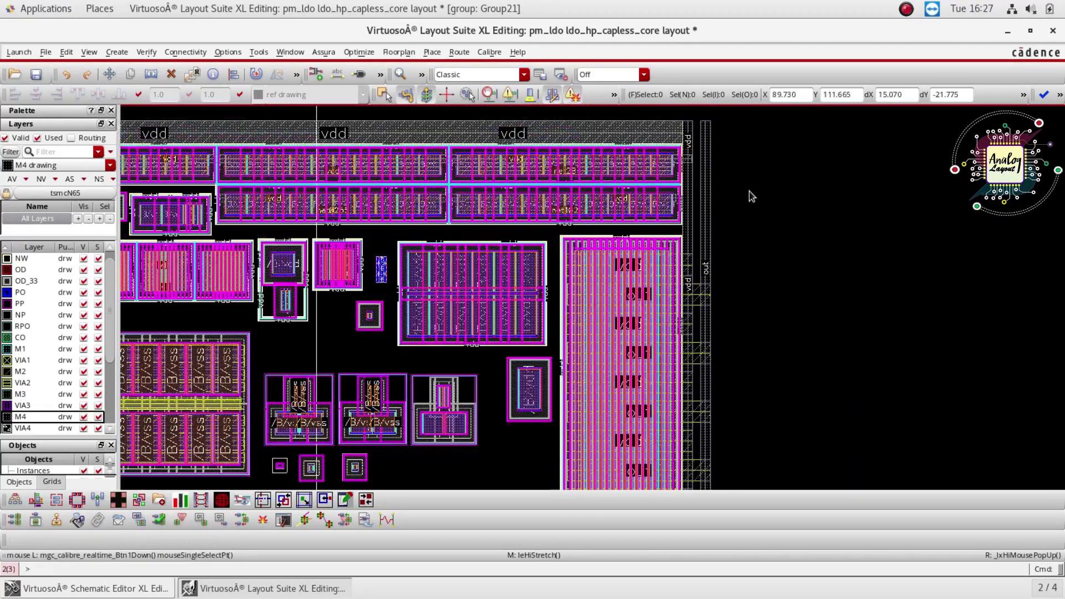